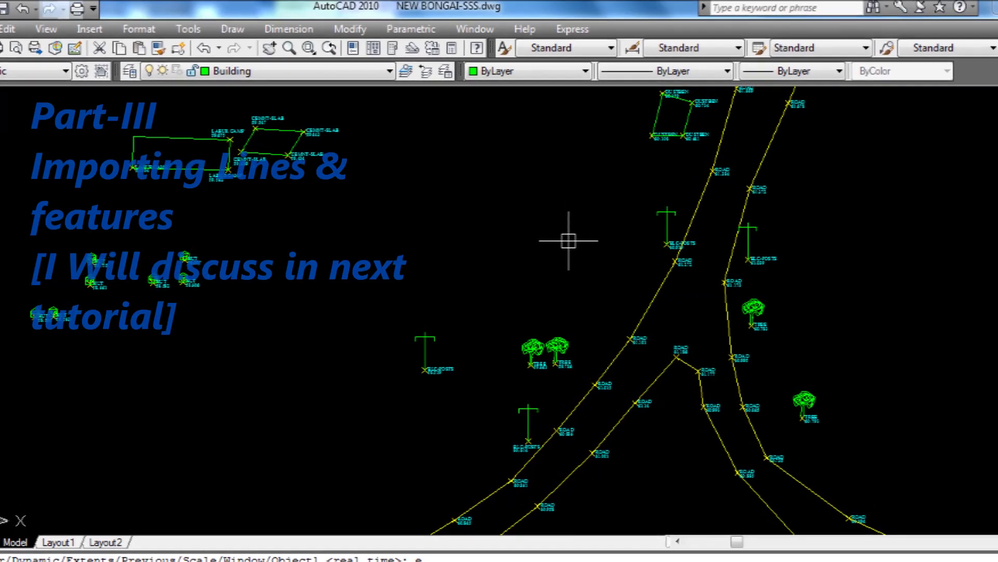
{"action": "scroll", "coordinate": [569, 235], "scroll_direction": "up", "scroll_amount": 5}
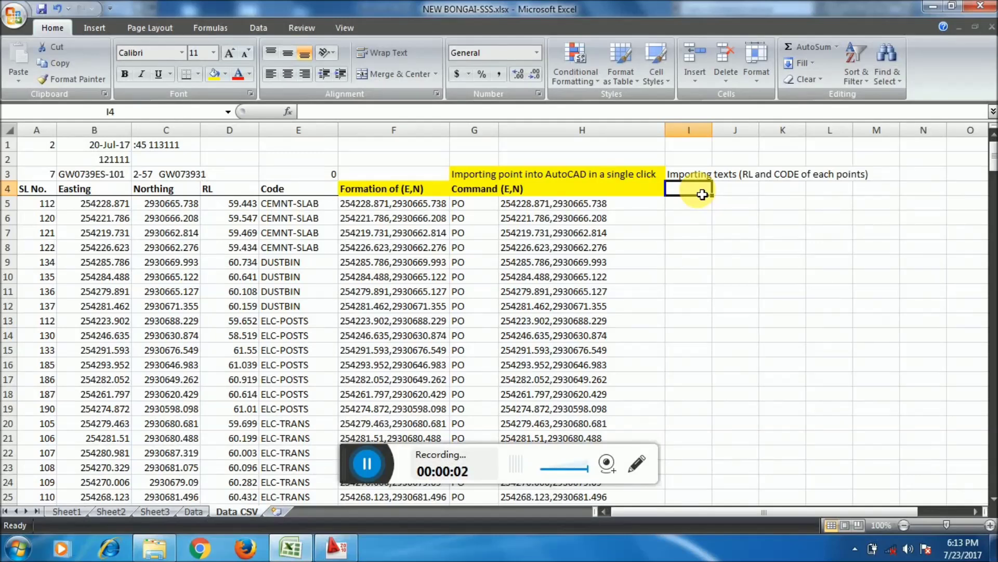
{"action": "left_click", "coordinate": [692, 221]}
{"action": "left_click_drag", "start_coordinate": [702, 177], "coordinate": [846, 187]}
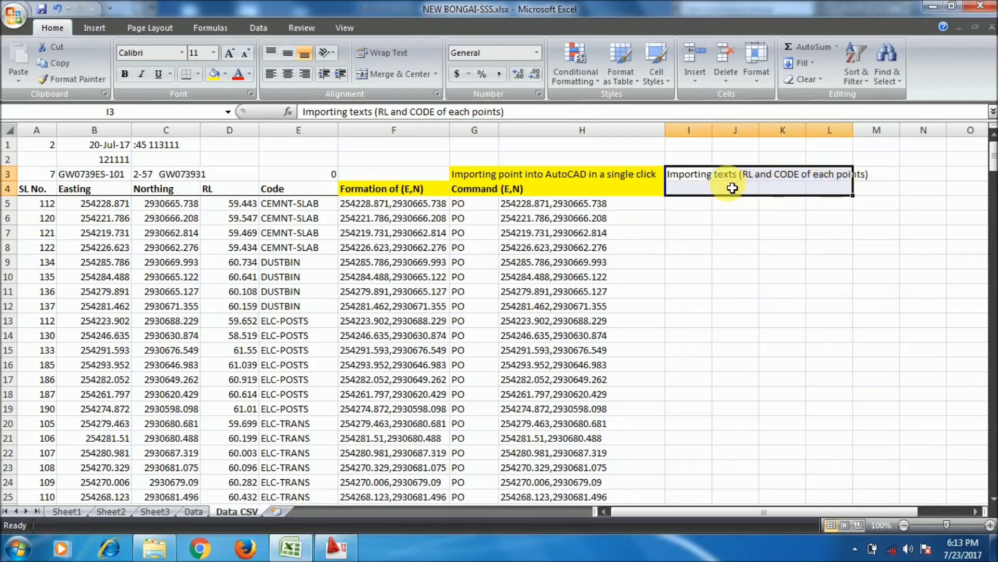
{"action": "left_click", "coordinate": [820, 194]}
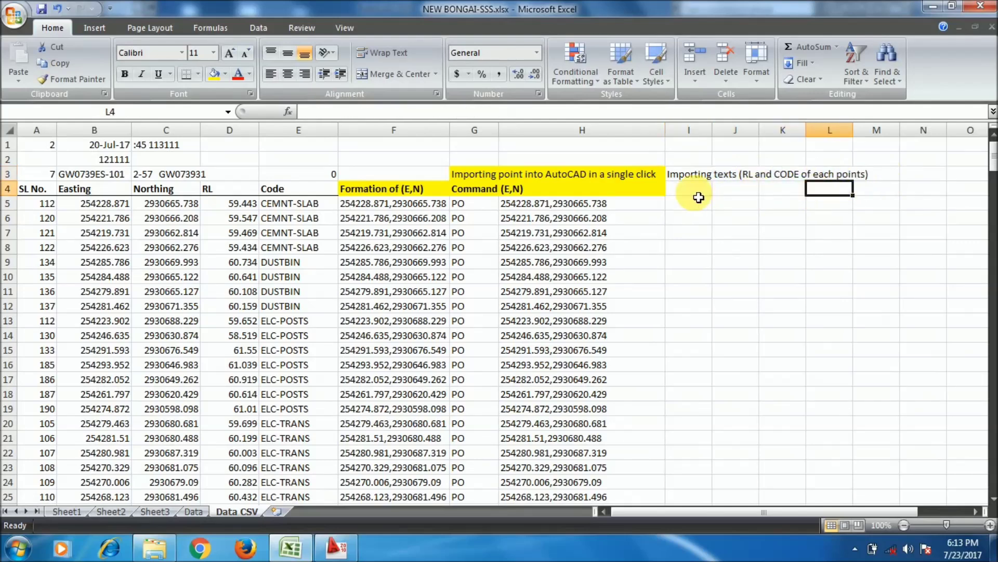
{"action": "left_click", "coordinate": [697, 197]}
{"action": "left_click", "coordinate": [696, 202]}
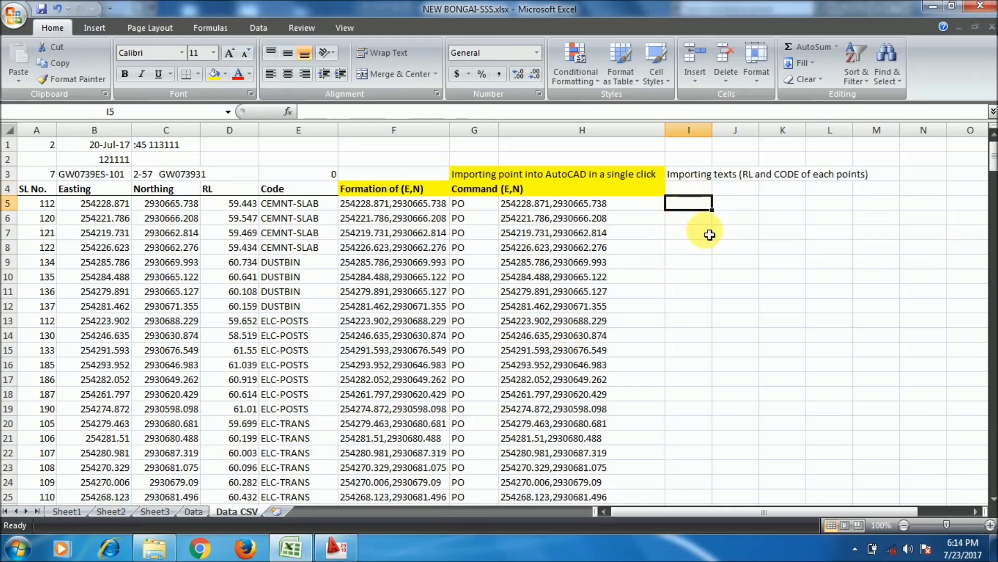
Enter the column headers Commands, (E,N), Roation angle and Text in cells I4 through L4
{"action": "left_click", "coordinate": [699, 190]}
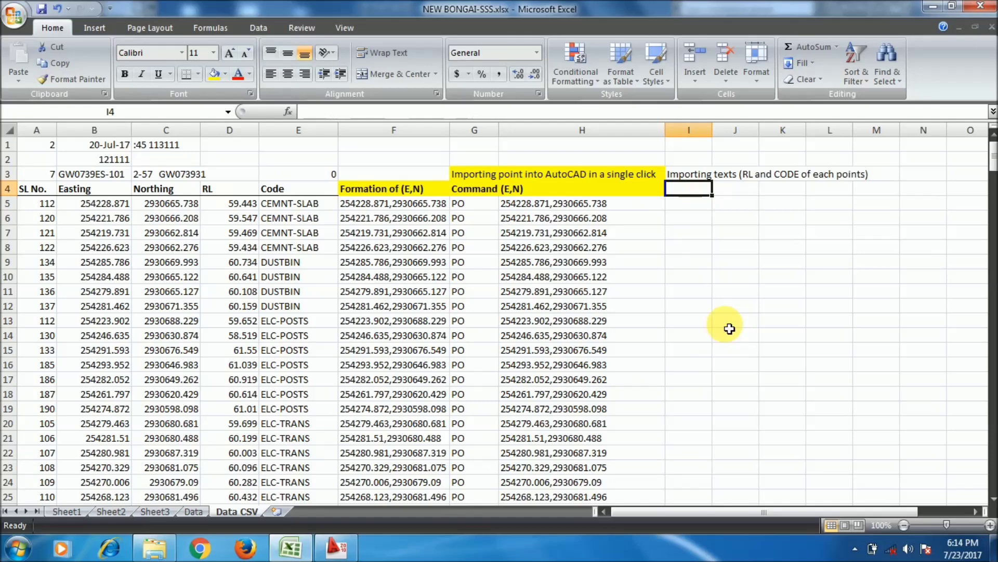
{"action": "type", "text": "Comm"}
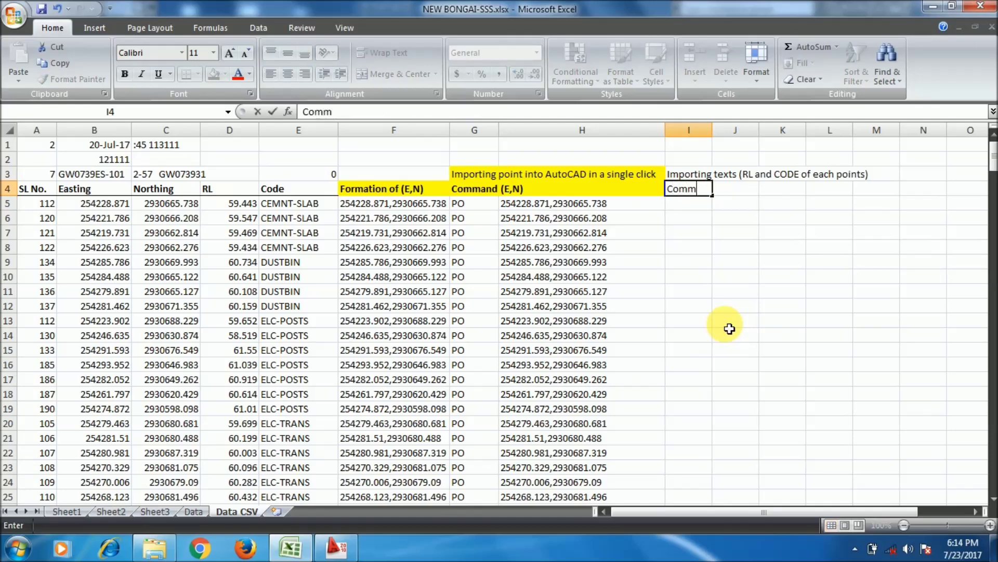
{"action": "type", "text": "ands"}
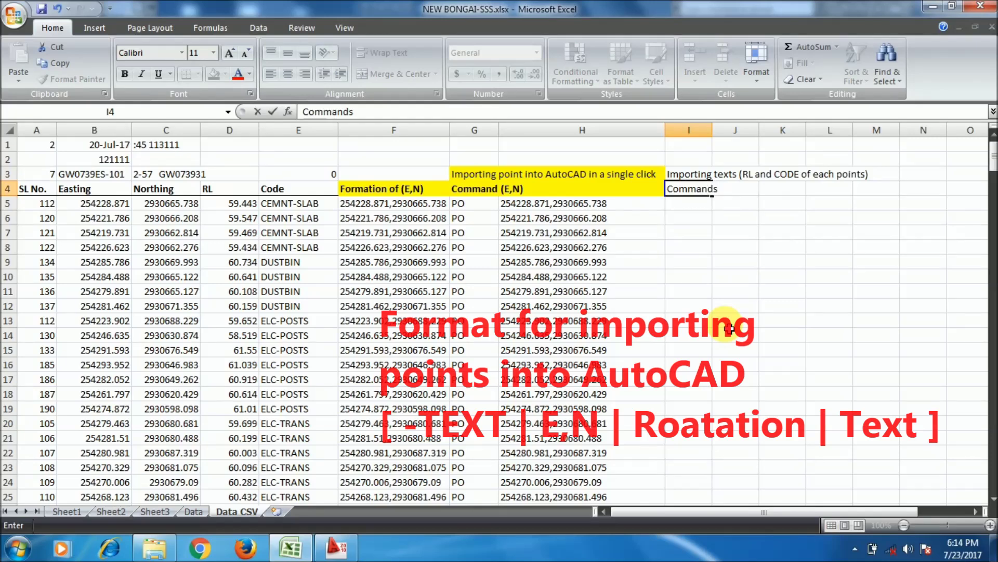
{"action": "key", "text": "Tab"}
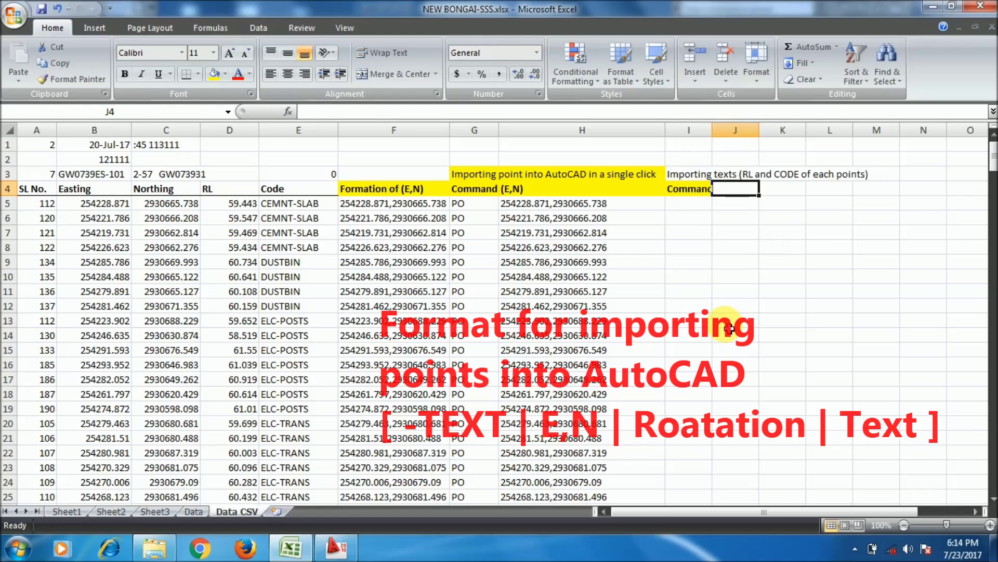
{"action": "type", "text": "(E,N"}
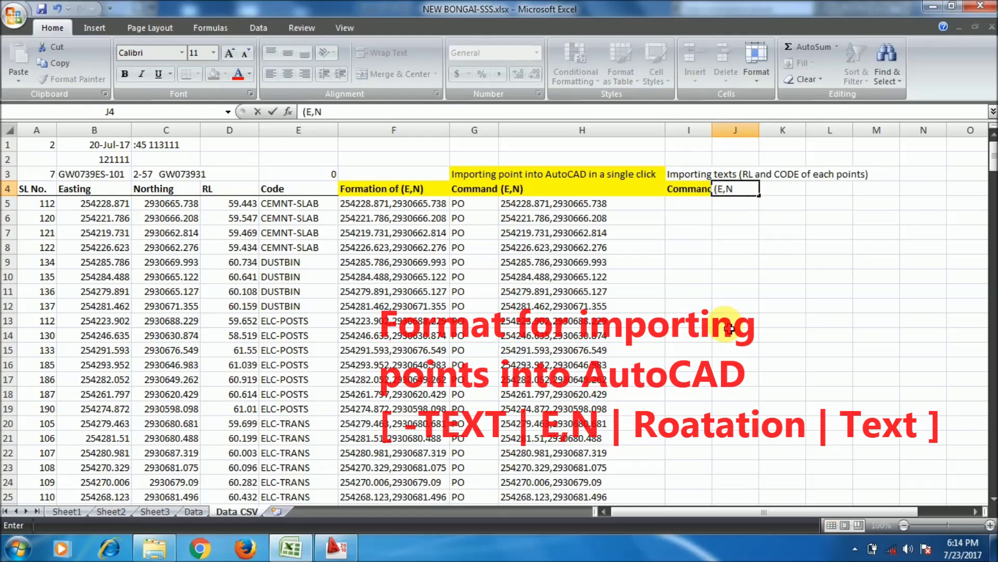
{"action": "key", "text": "Tab"}
{"action": "type", "text": "R"}
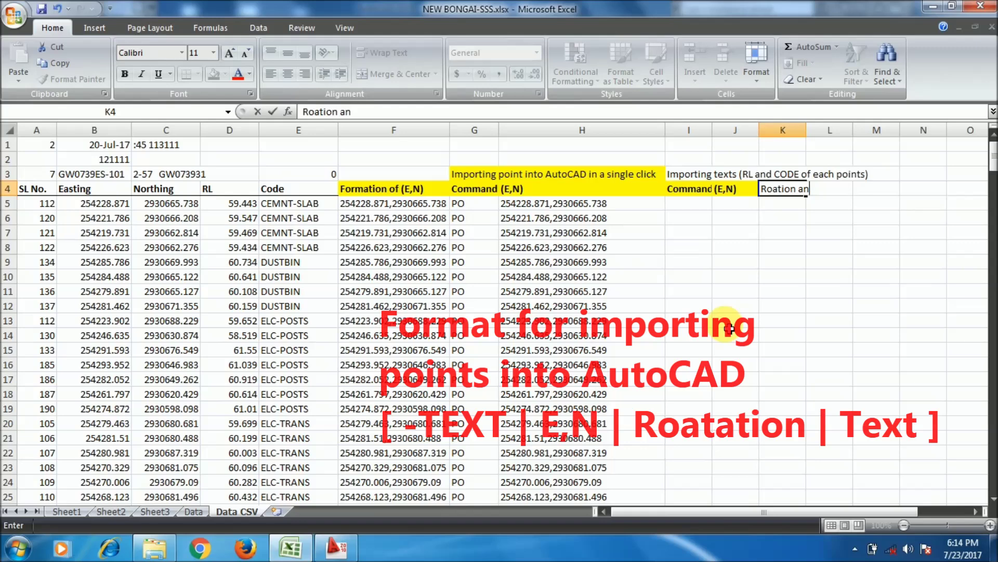
{"action": "key", "text": "Return"}
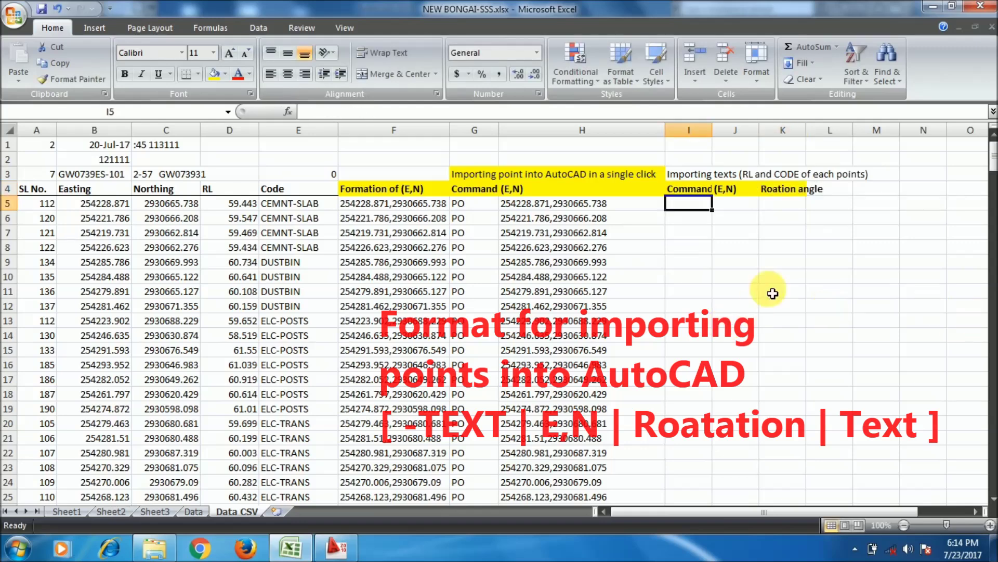
{"action": "left_click", "coordinate": [834, 189]}
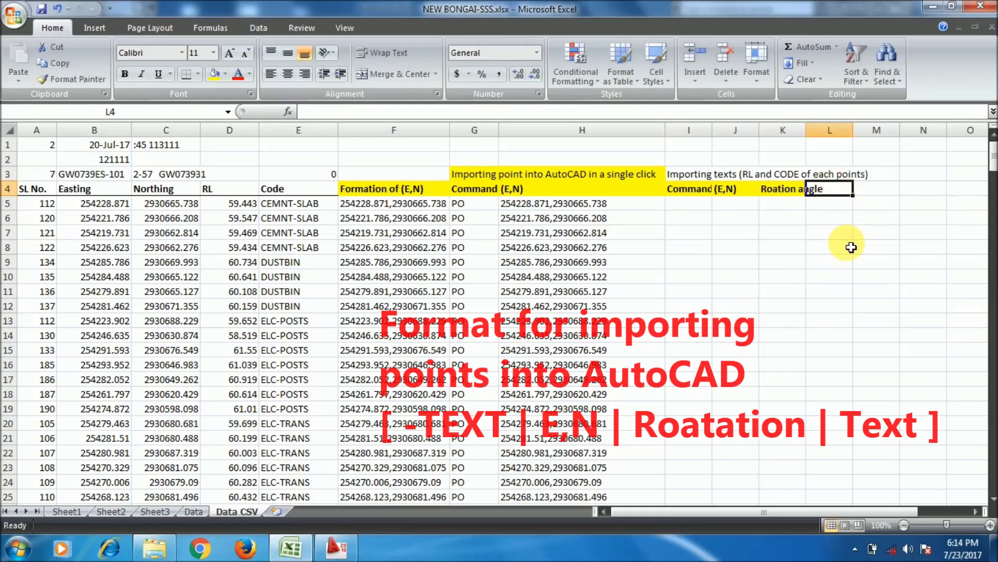
{"action": "type", "text": "Te"}
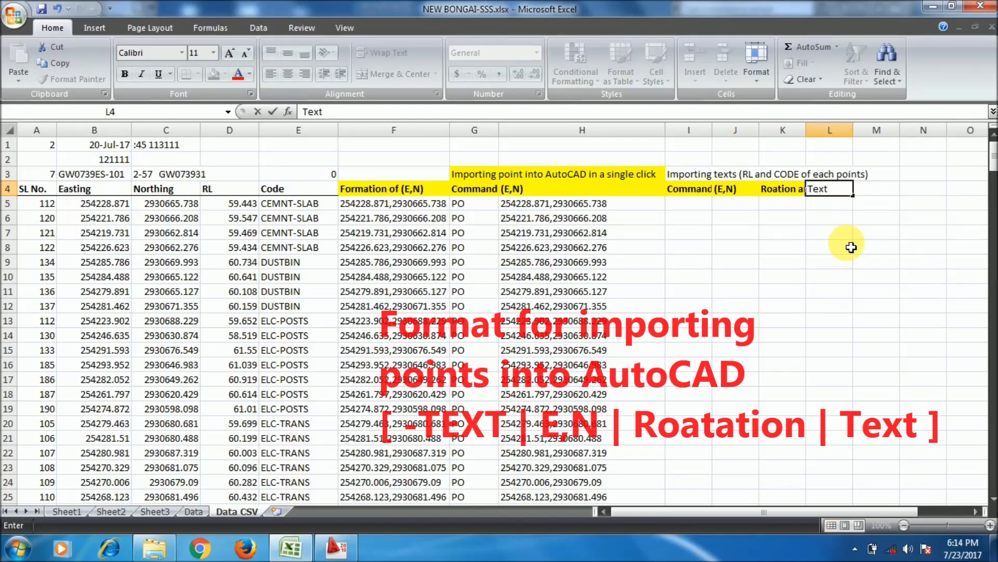
{"action": "type", "text": "xt"}
{"action": "key", "text": "Return"}
{"action": "left_click", "coordinate": [699, 205]}
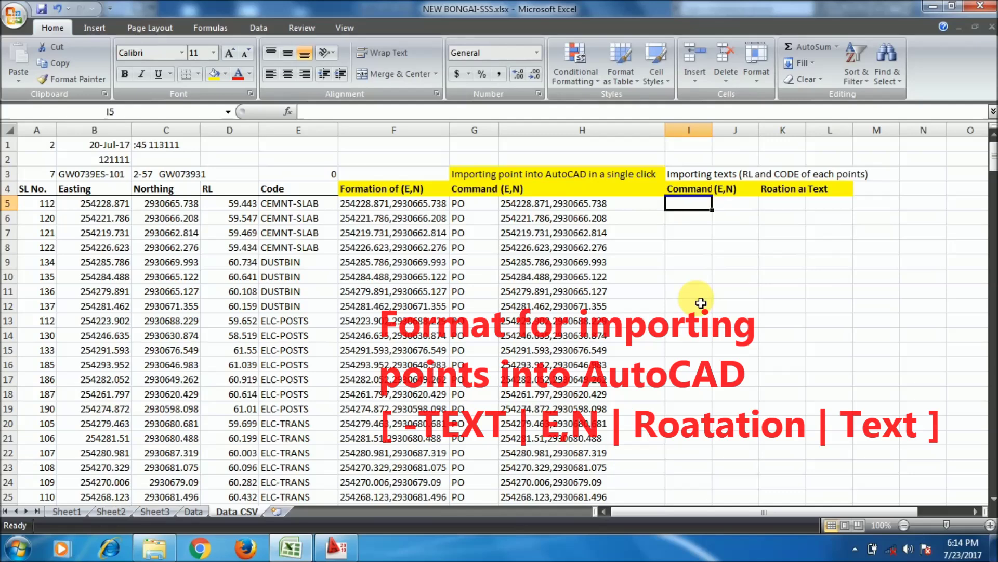
{"action": "type", "text": "-text"}
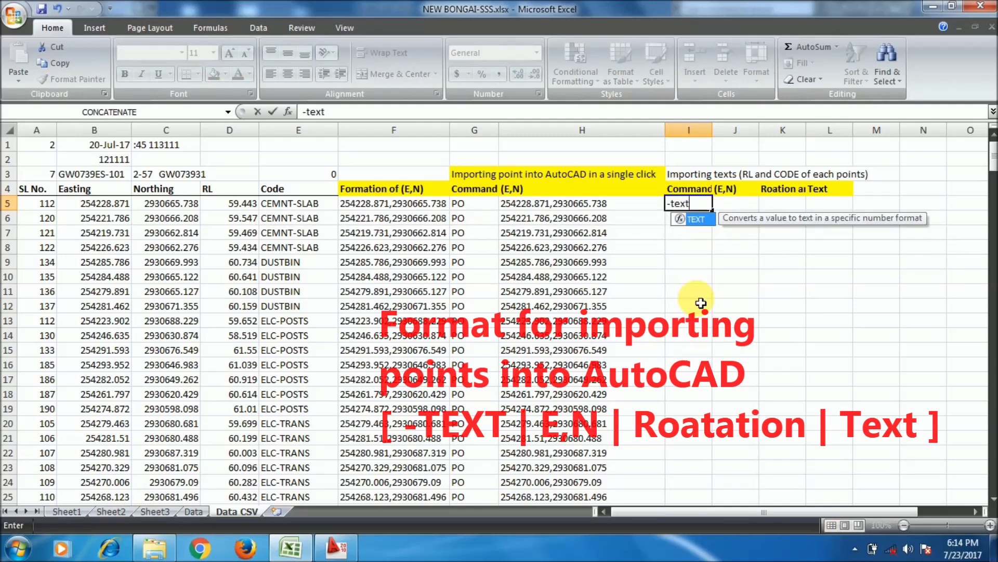
{"action": "key", "text": "Return"}
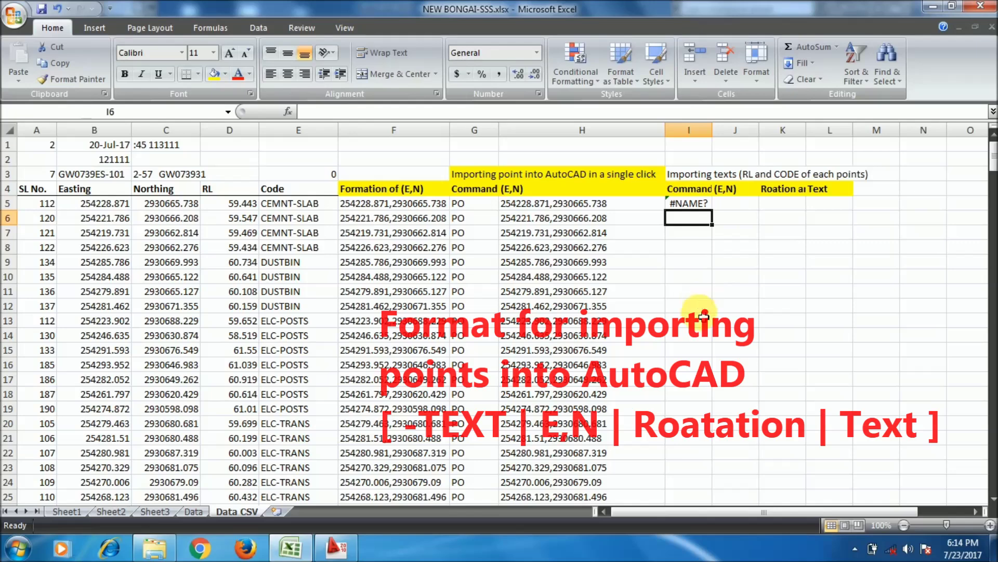
Enter the command -TEXT in cell I5 as literal text with a leading apostrophe
{"action": "left_click", "coordinate": [697, 203]}
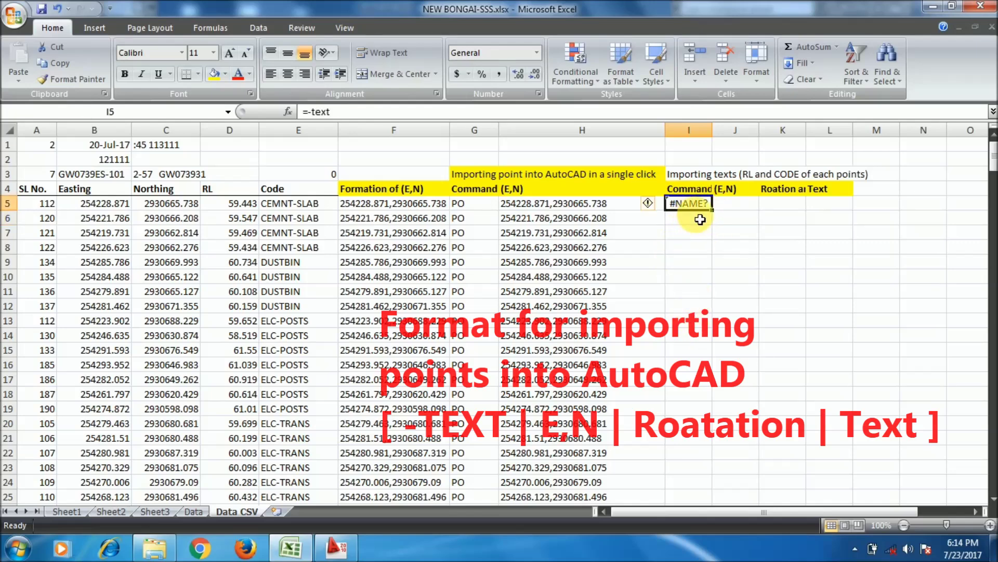
{"action": "type", "text": "'-TEXT"}
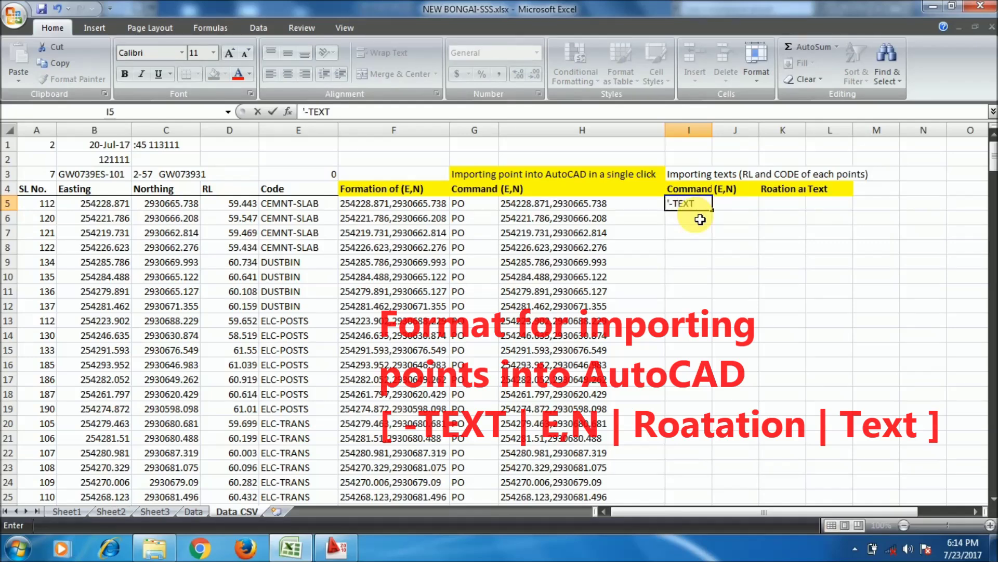
{"action": "key", "text": "Return"}
Join easting and northing in cell J5 with the formula =B5&","&C5 and widen column J to fit its contents
{"action": "left_click", "coordinate": [737, 202]}
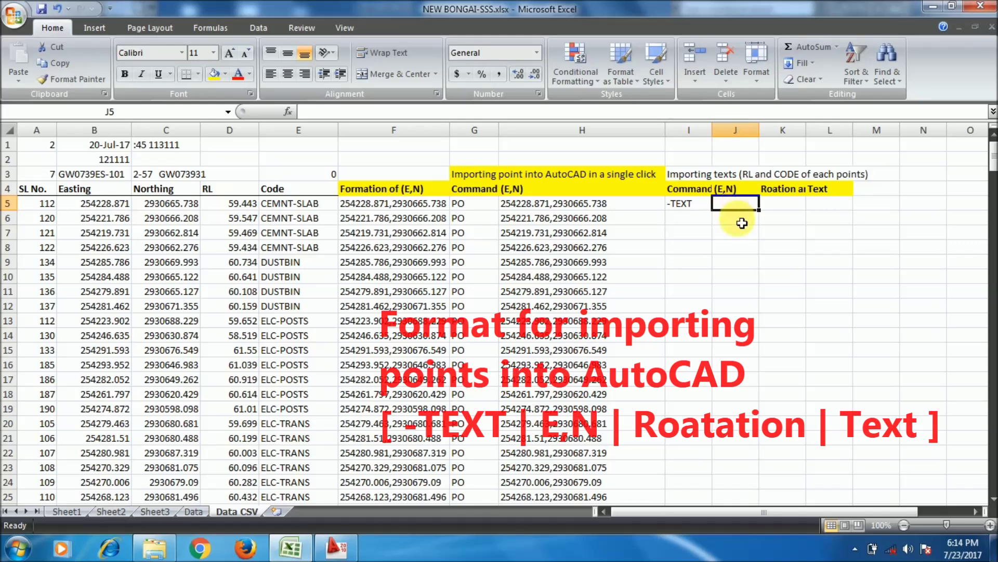
{"action": "type", "text": "="}
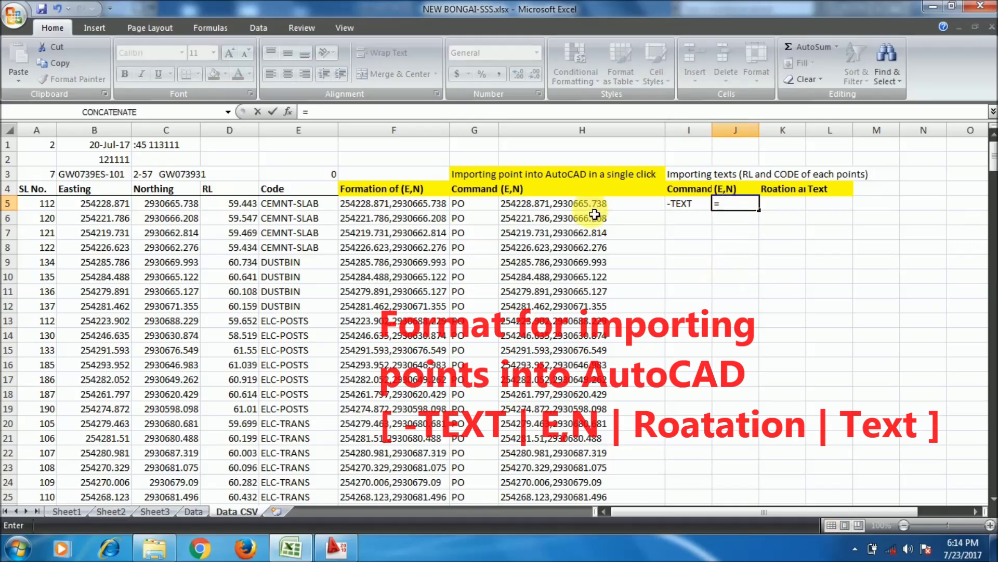
{"action": "left_click", "coordinate": [101, 205]}
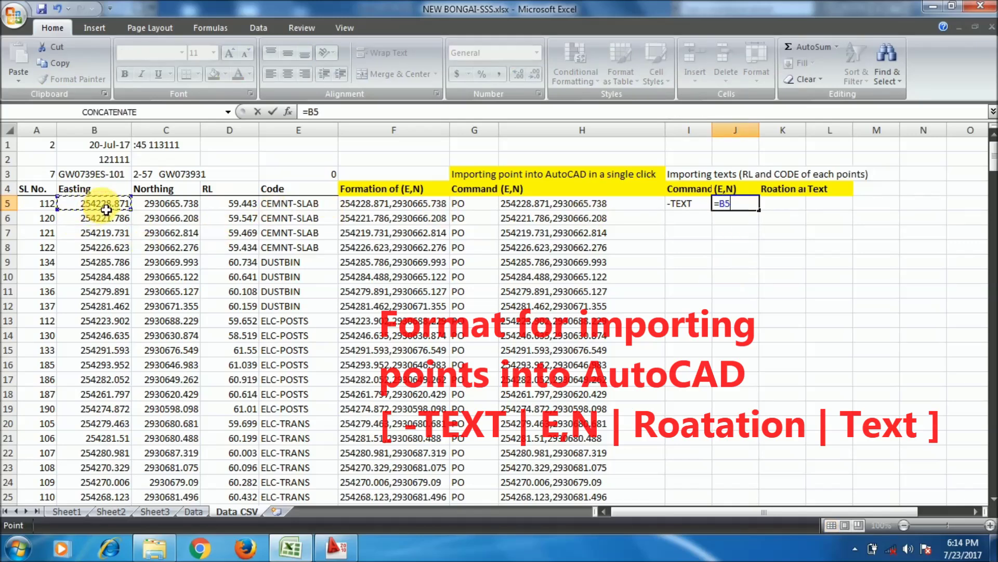
{"action": "type", "text": "&\","}
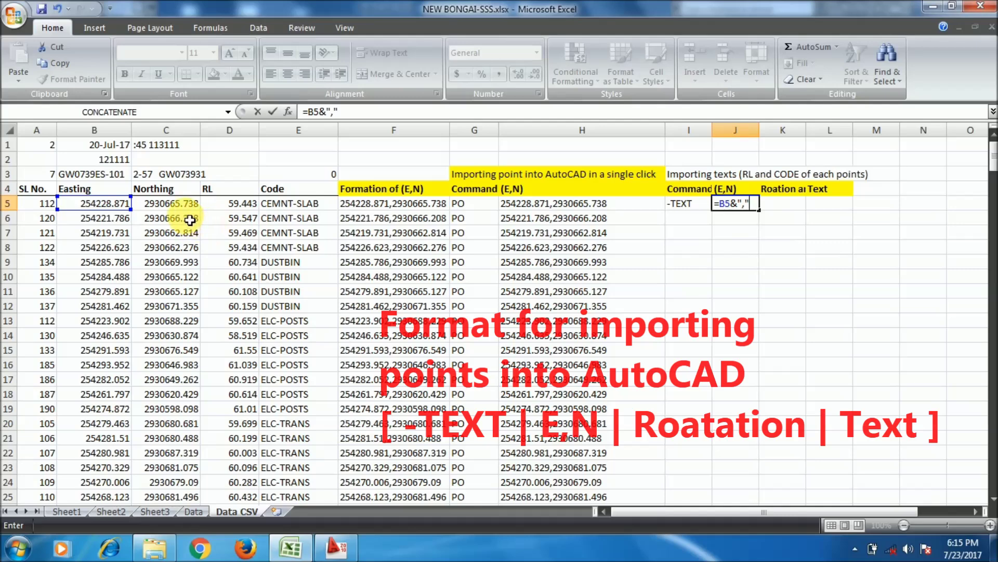
{"action": "type", "text": "&"}
{"action": "left_click", "coordinate": [176, 203]}
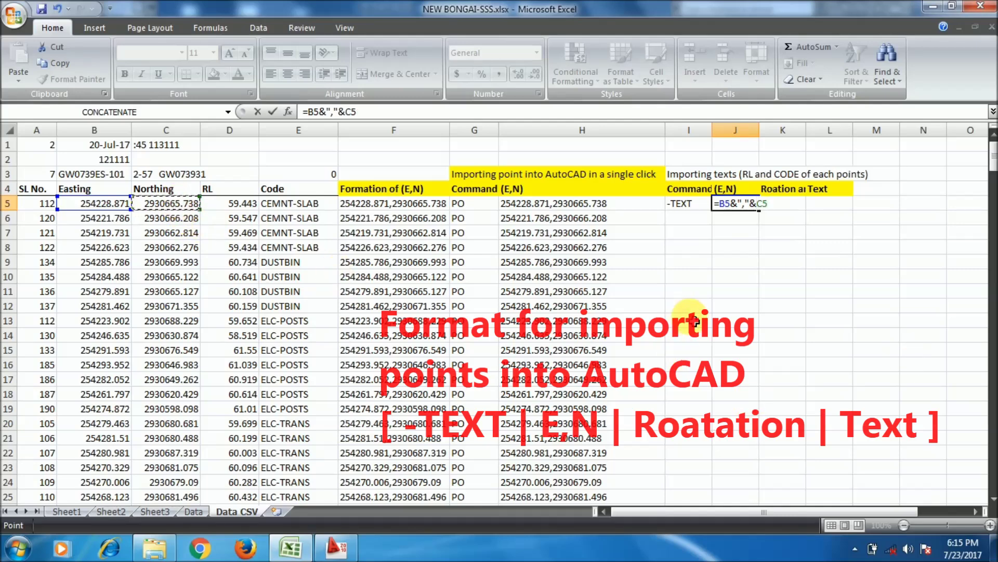
{"action": "key", "text": "Return"}
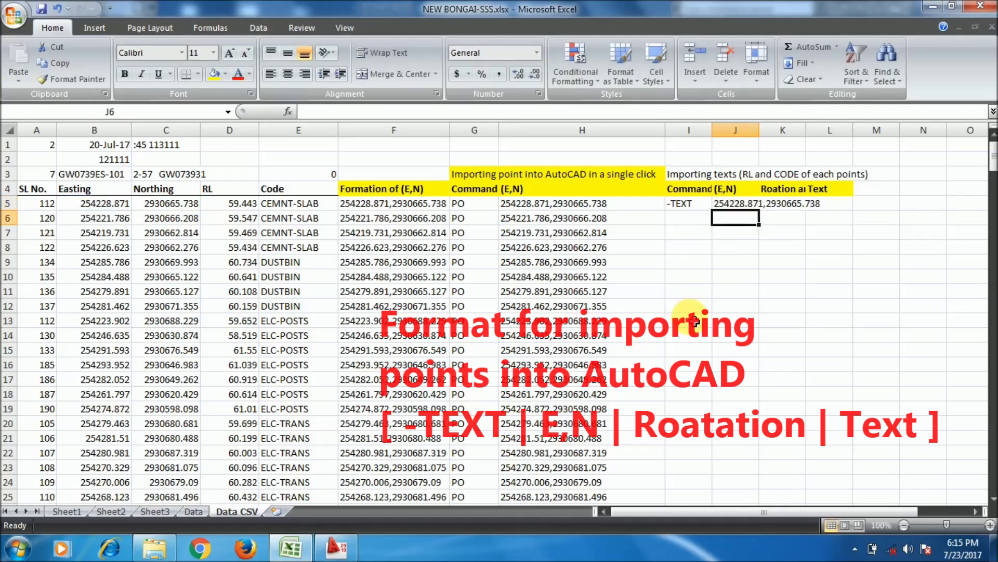
{"action": "left_click", "coordinate": [751, 207]}
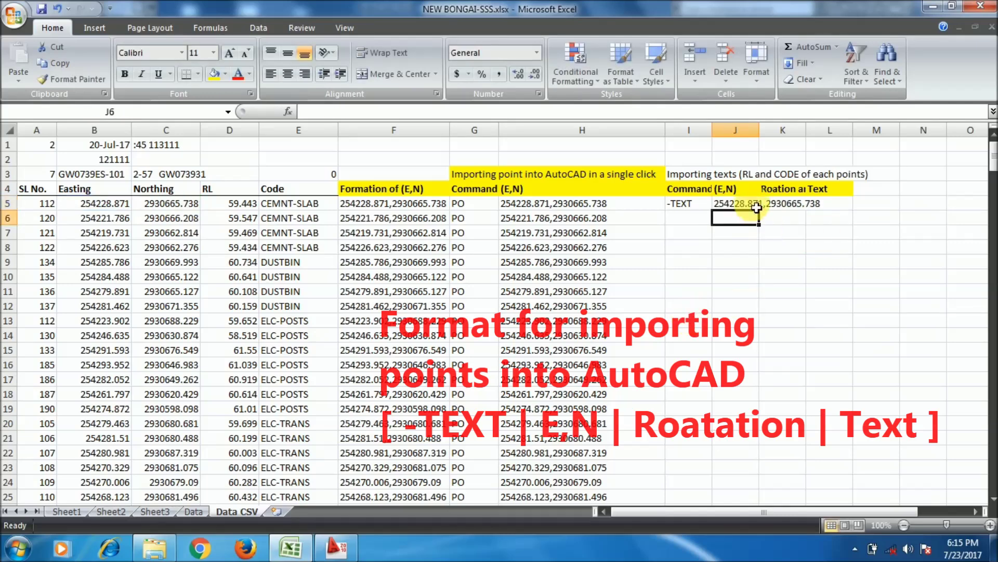
{"action": "double_click", "coordinate": [760, 135]}
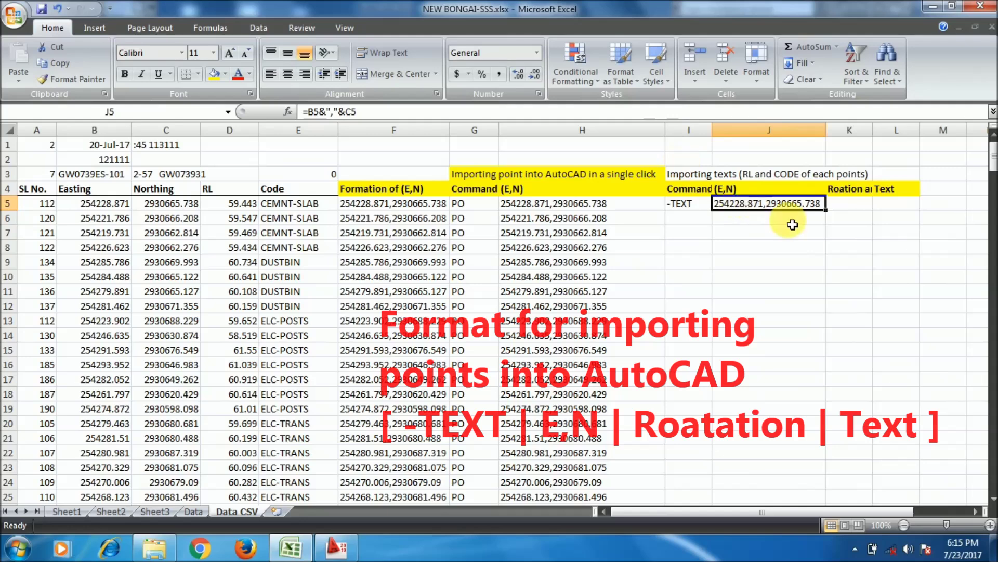
Enter rotation angle 0 in cell K5 and link cell L5 to the point's code with =E5
{"action": "left_click", "coordinate": [849, 203]}
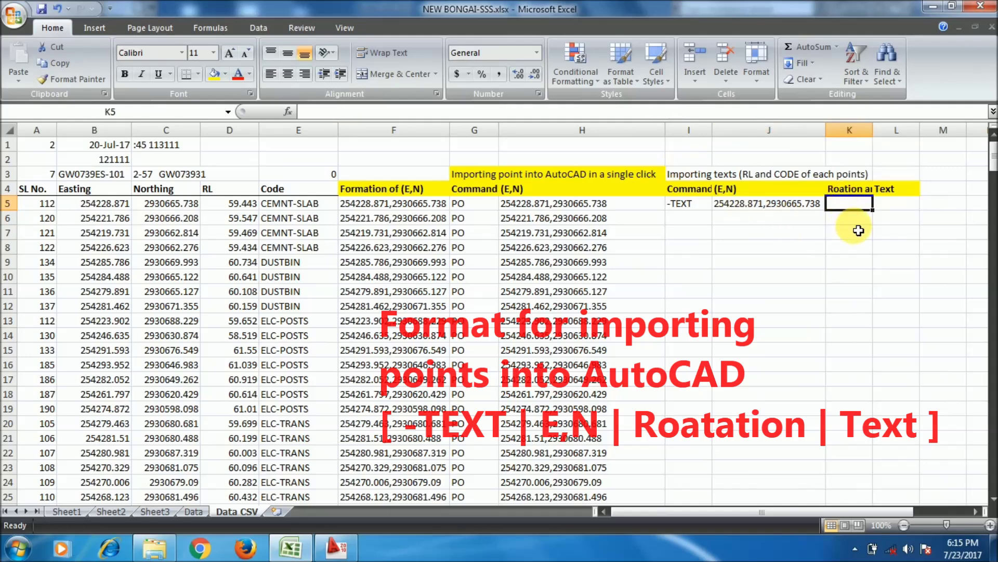
{"action": "type", "text": "0"}
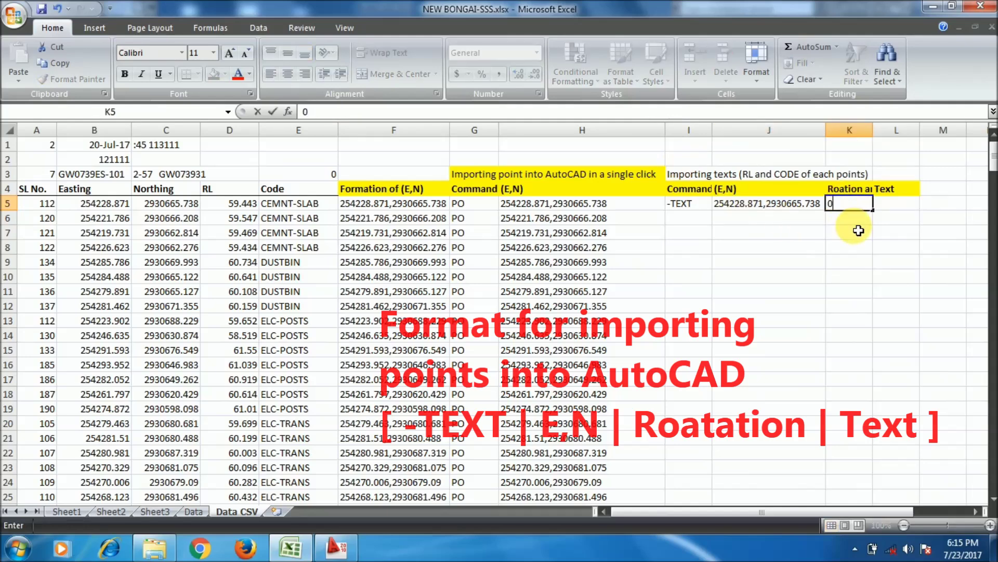
{"action": "left_click", "coordinate": [897, 207]}
{"action": "type", "text": "="}
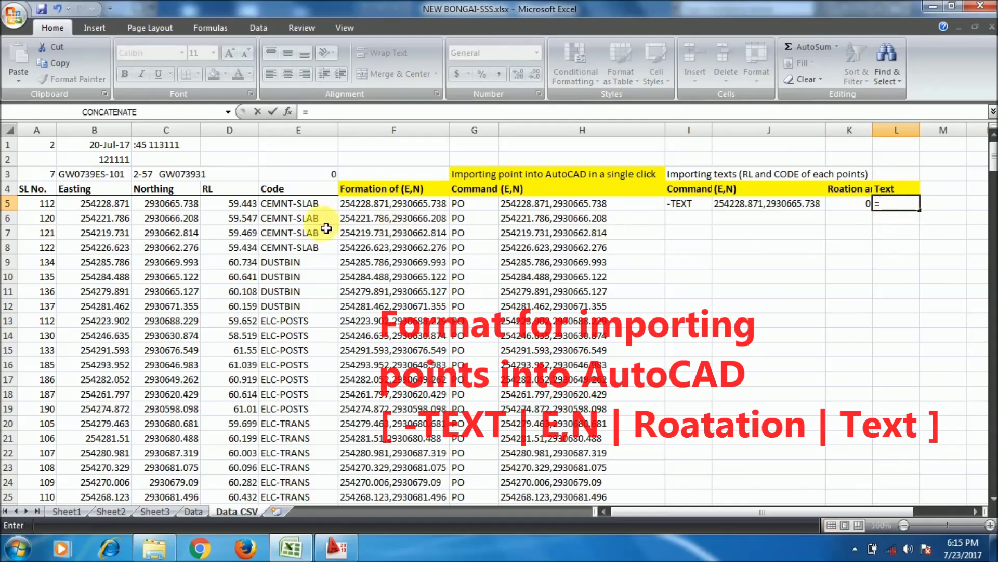
{"action": "left_click", "coordinate": [309, 207]}
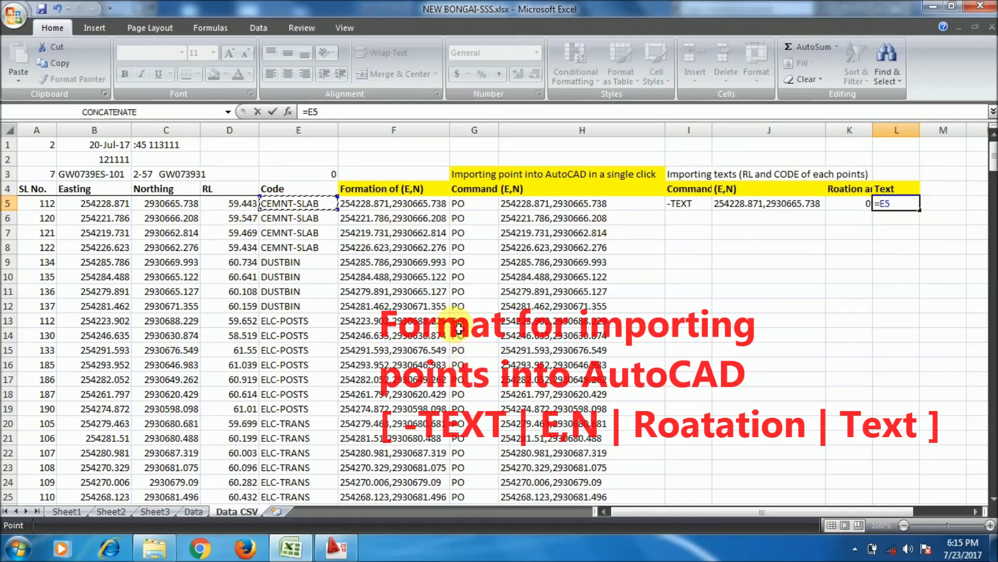
{"action": "key", "text": "Return"}
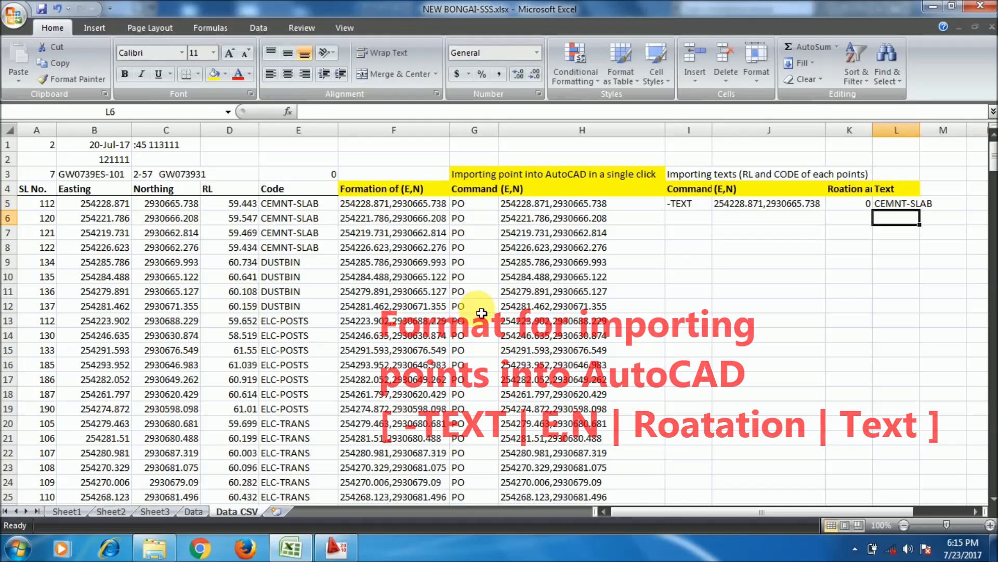
Fill the -TEXT command, (E,N), rotation angle and text cells I5 through L5 down to the last survey row
{"action": "left_click", "coordinate": [699, 206]}
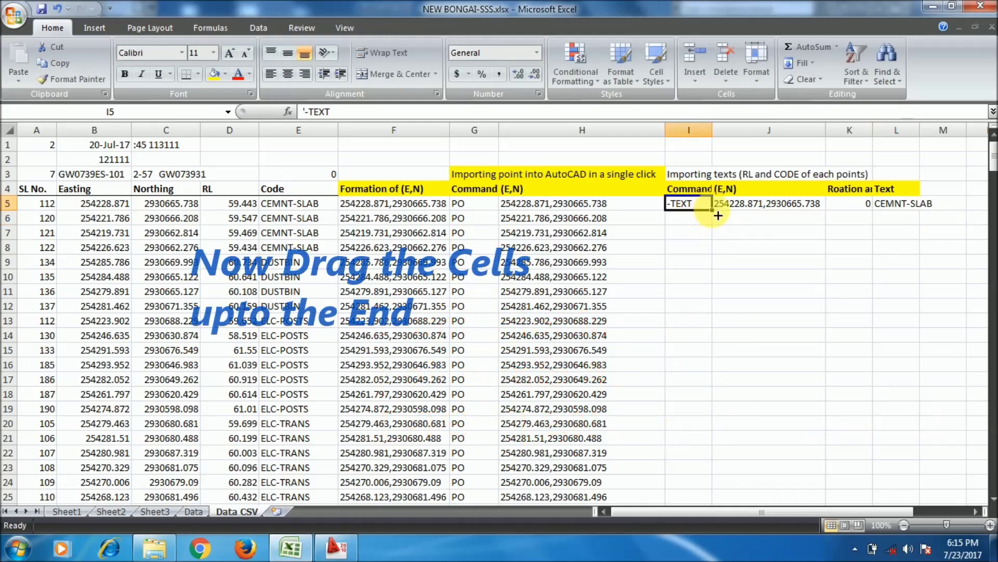
{"action": "double_click", "coordinate": [718, 215]}
{"action": "left_click", "coordinate": [760, 205]}
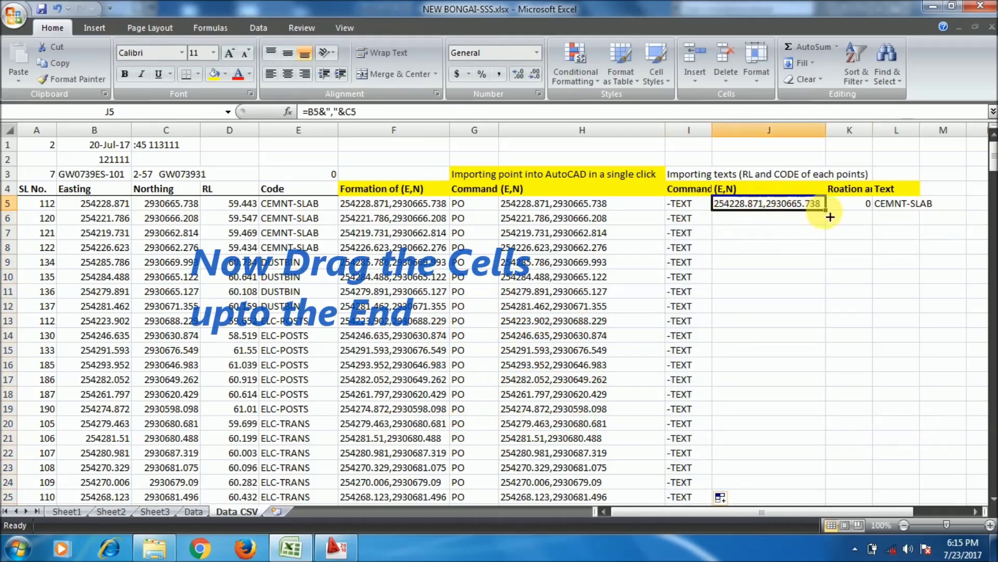
{"action": "double_click", "coordinate": [827, 211]}
{"action": "left_click", "coordinate": [856, 204]}
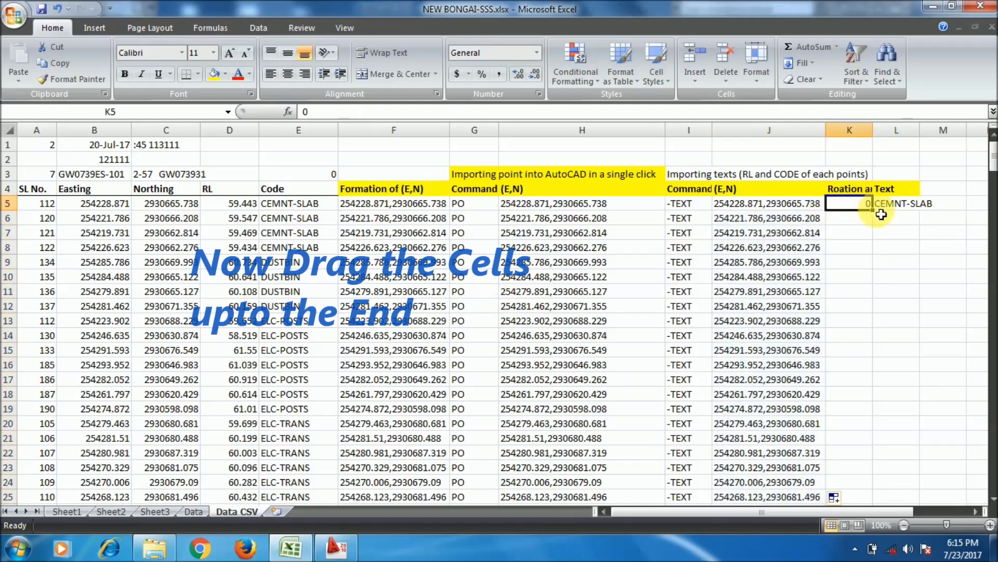
{"action": "double_click", "coordinate": [879, 217]}
{"action": "left_click", "coordinate": [917, 204]}
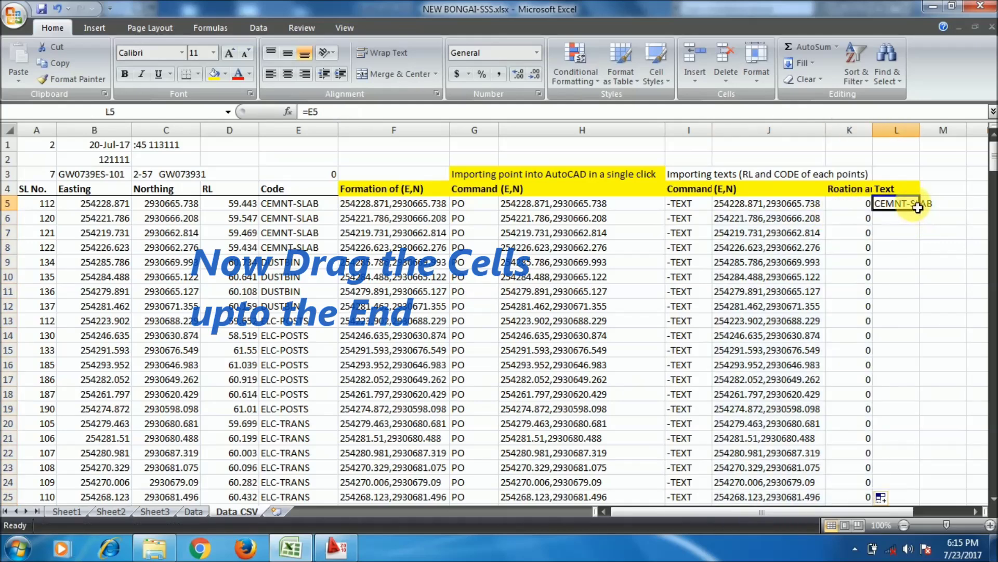
{"action": "double_click", "coordinate": [921, 210]}
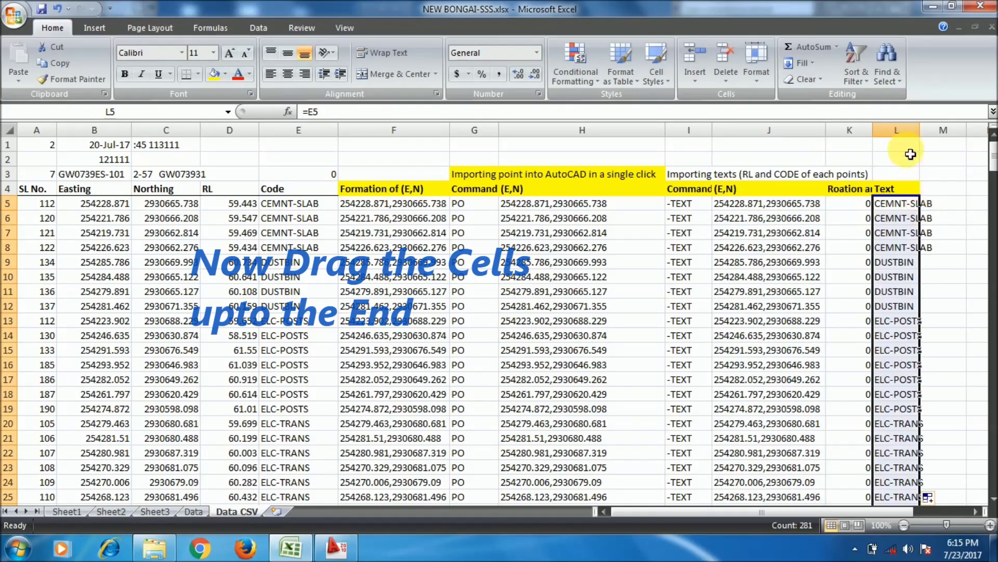
Fit columns L and K to their contents and centre the (E,N) header in J4
{"action": "double_click", "coordinate": [920, 130]}
{"action": "left_click", "coordinate": [861, 234]}
{"action": "left_click", "coordinate": [849, 190]}
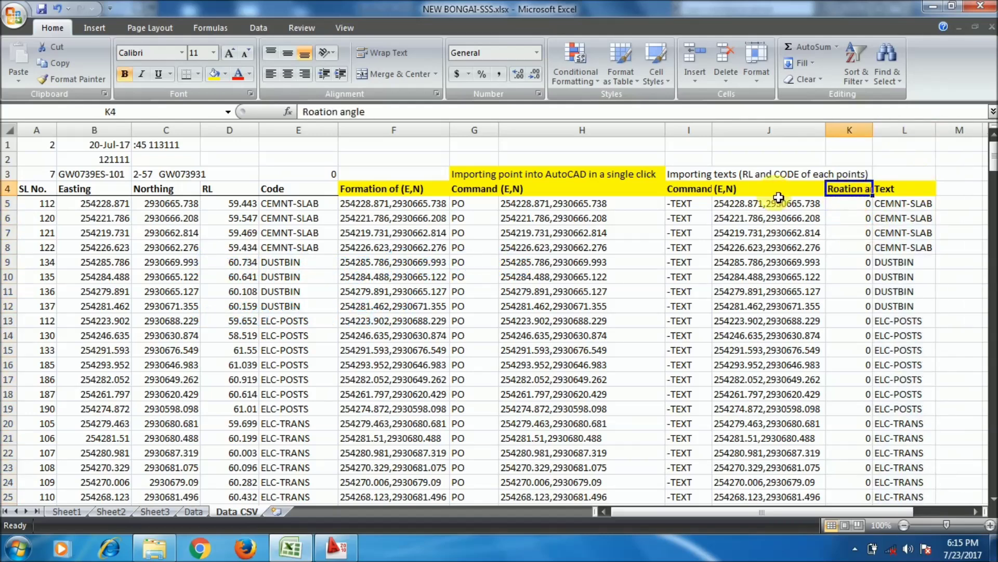
{"action": "left_click", "coordinate": [770, 190]}
{"action": "left_click", "coordinate": [288, 74]}
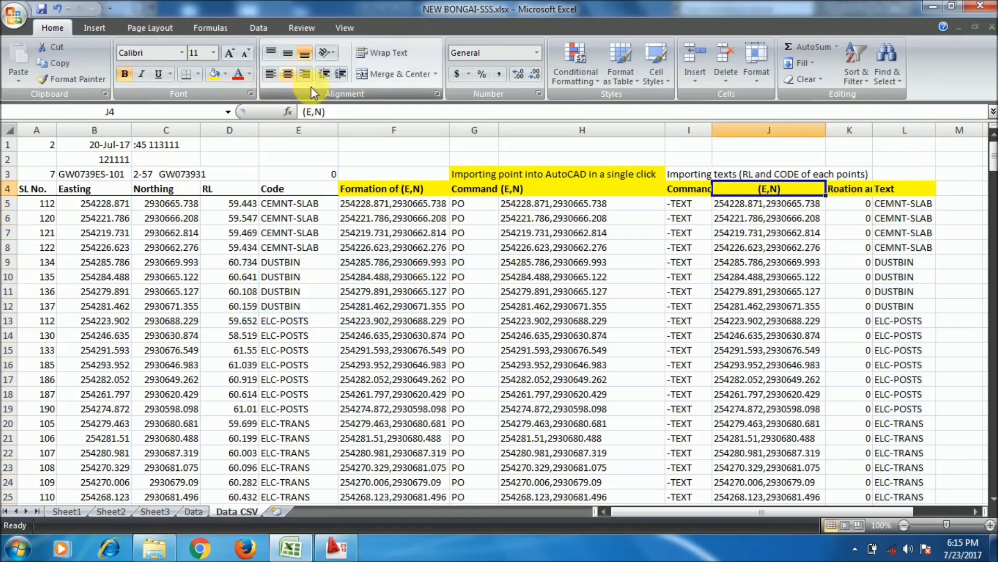
{"action": "left_click", "coordinate": [847, 188]}
{"action": "double_click", "coordinate": [879, 138]}
{"action": "left_click", "coordinate": [876, 248]}
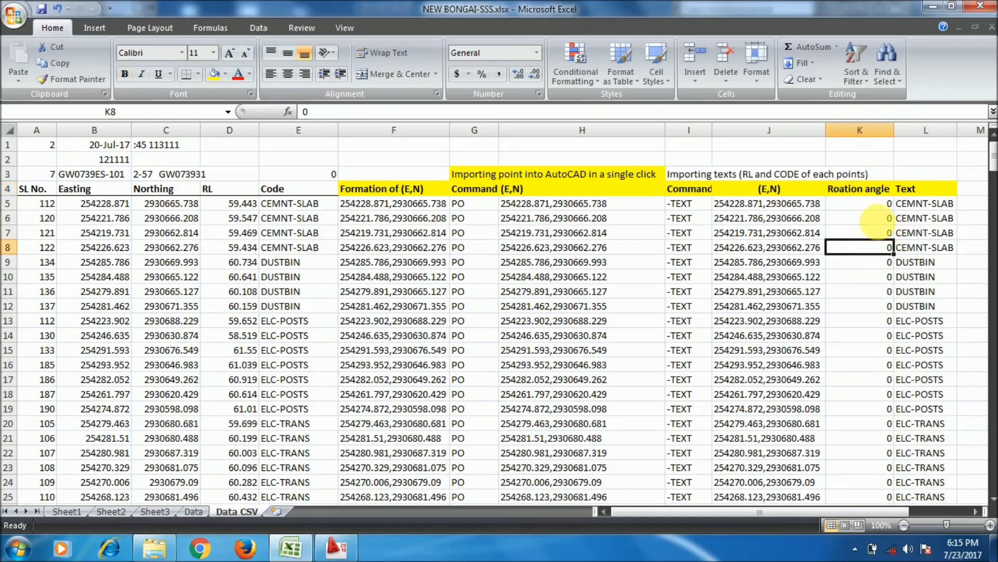
Widen column I just enough to show its Command header and narrow the rotation angle column K
{"action": "double_click", "coordinate": [712, 130]}
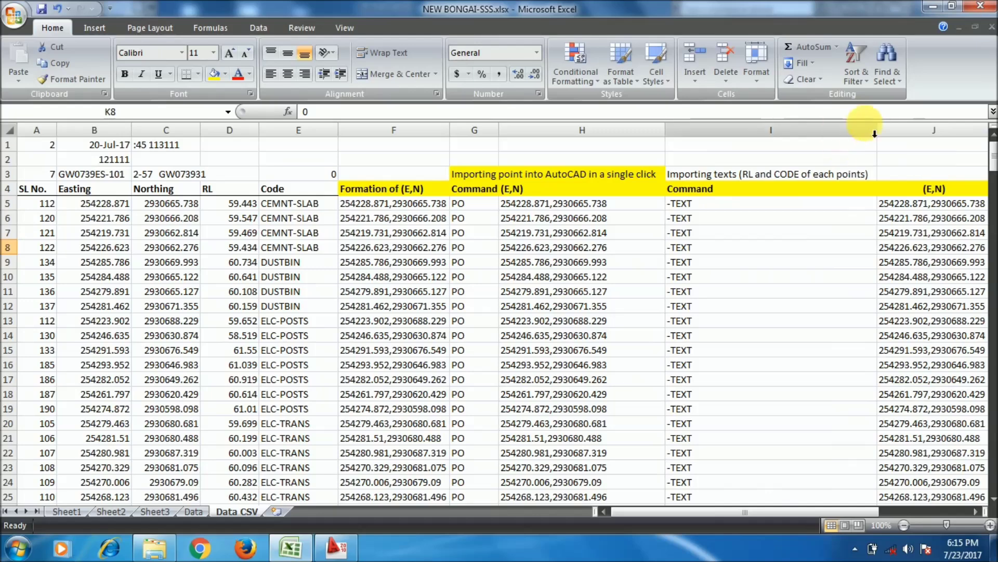
{"action": "left_click_drag", "start_coordinate": [878, 130], "coordinate": [723, 138]}
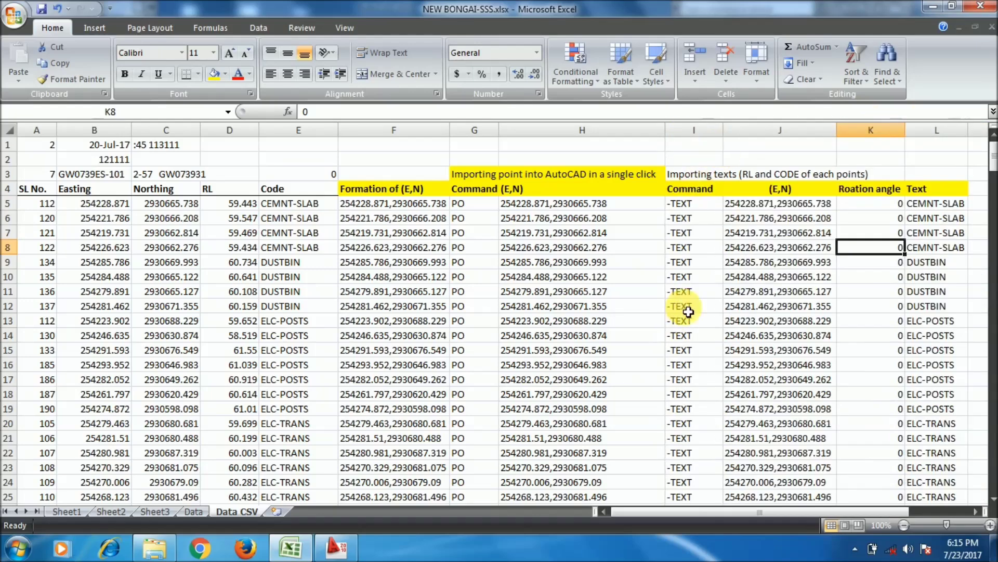
{"action": "left_click", "coordinate": [708, 220]}
{"action": "left_click_drag", "start_coordinate": [905, 130], "coordinate": [874, 131]}
{"action": "left_click", "coordinate": [865, 230]}
{"action": "left_click_drag", "start_coordinate": [678, 202], "coordinate": [887, 265]}
{"action": "left_click", "coordinate": [831, 237]}
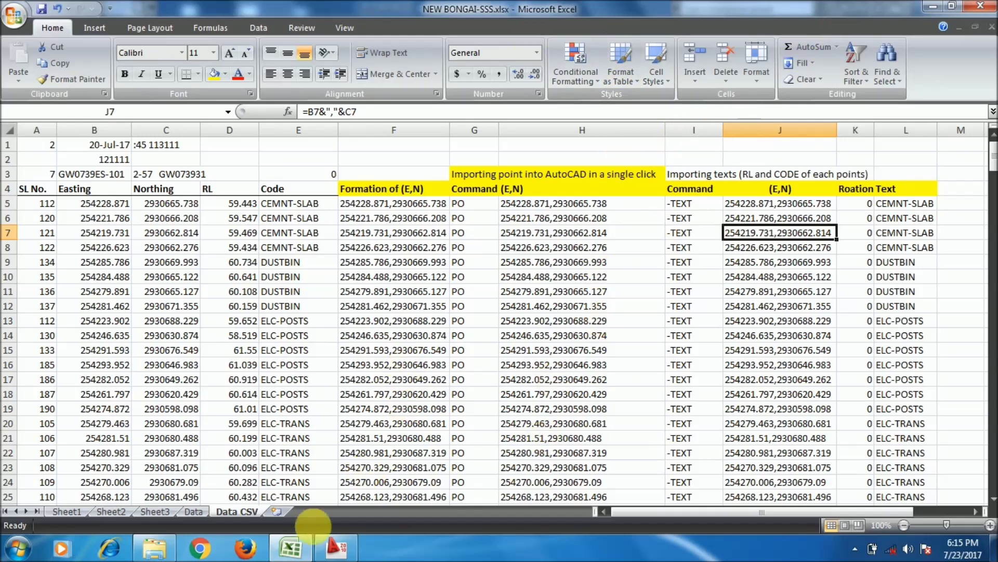
Switch to AutoCAD and create a new layer named TEXT with the colour cyan
{"action": "left_click", "coordinate": [336, 547]}
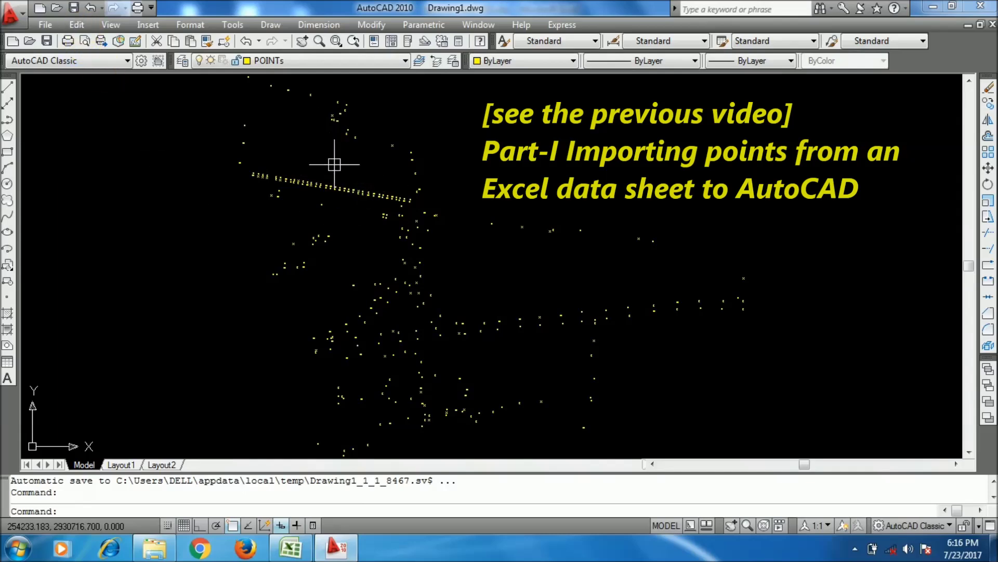
{"action": "type", "text": "YER"}
{"action": "key", "text": "Return"}
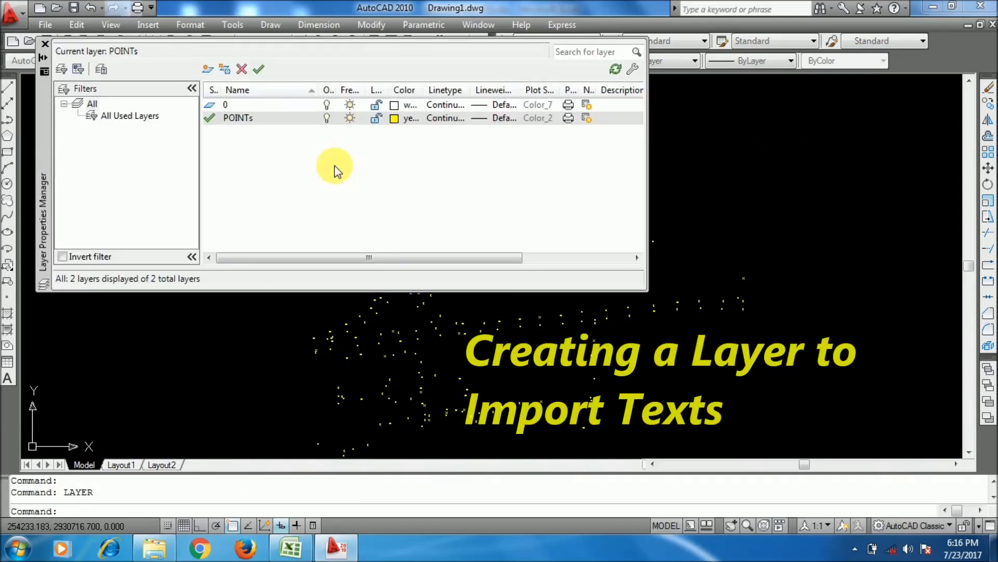
{"action": "left_click", "coordinate": [209, 69]}
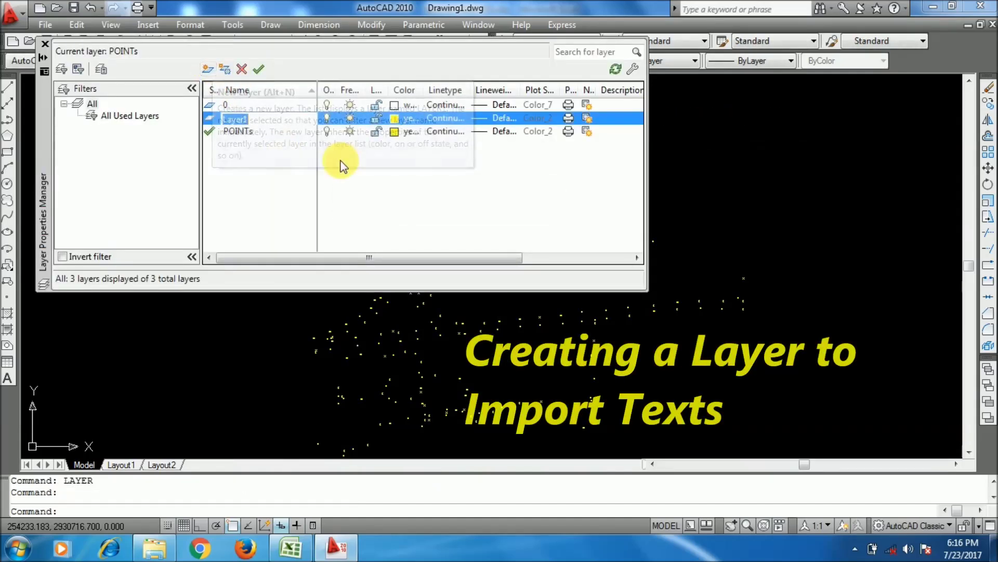
{"action": "type", "text": "TEXT"}
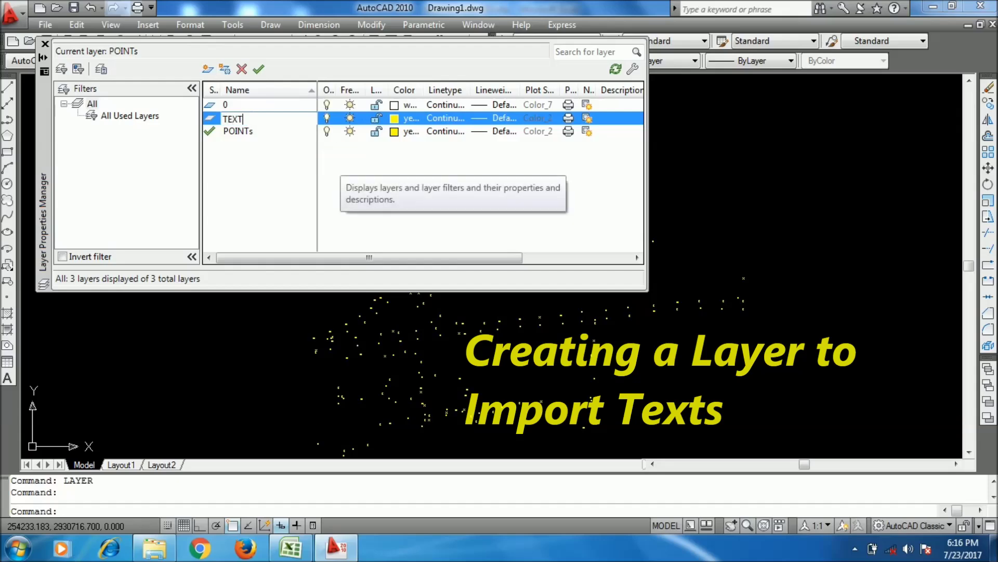
{"action": "left_click", "coordinate": [396, 119]}
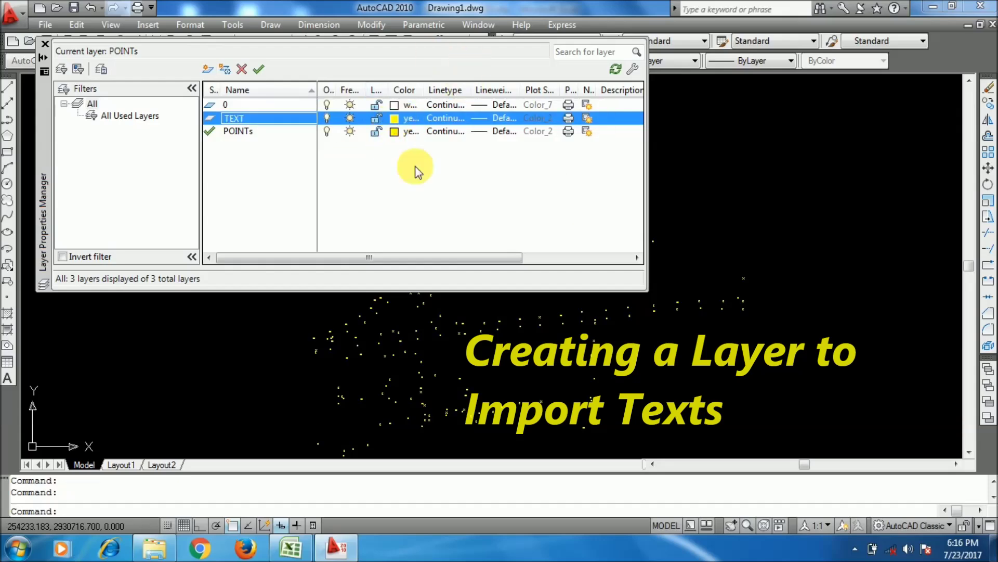
{"action": "left_click", "coordinate": [425, 307]}
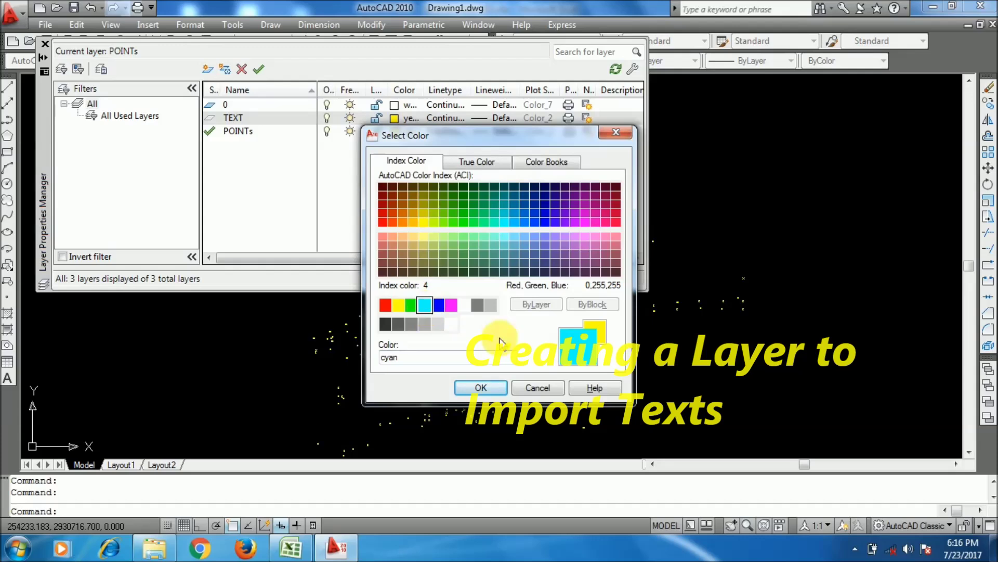
{"action": "left_click", "coordinate": [480, 388]}
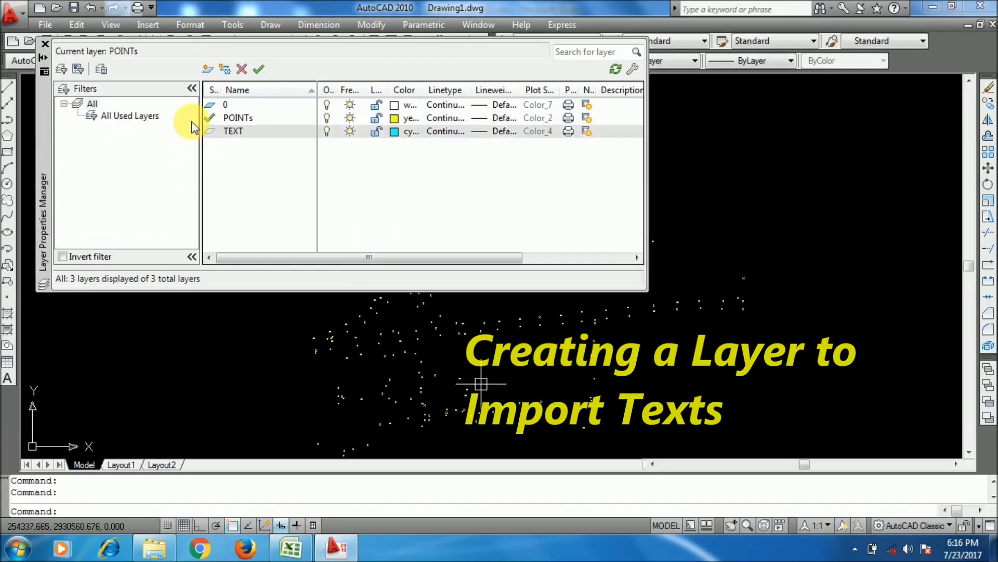
Make TEXT the current layer and save the drawing as NewBongaigaon 2 topo.dwg
{"action": "left_click", "coordinate": [256, 132]}
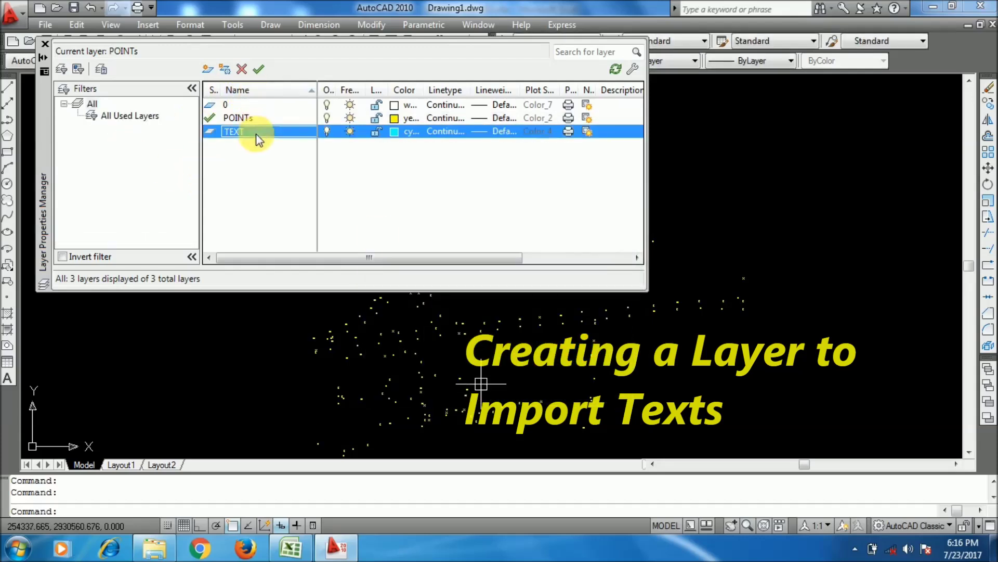
{"action": "left_click", "coordinate": [258, 69]}
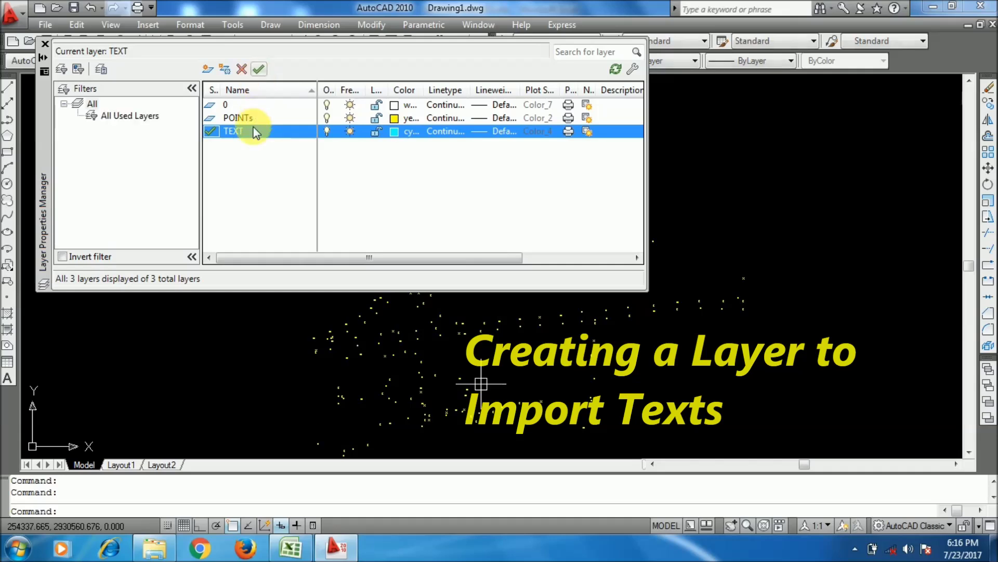
{"action": "left_click", "coordinate": [46, 48]}
{"action": "key", "text": "ctrl+s"}
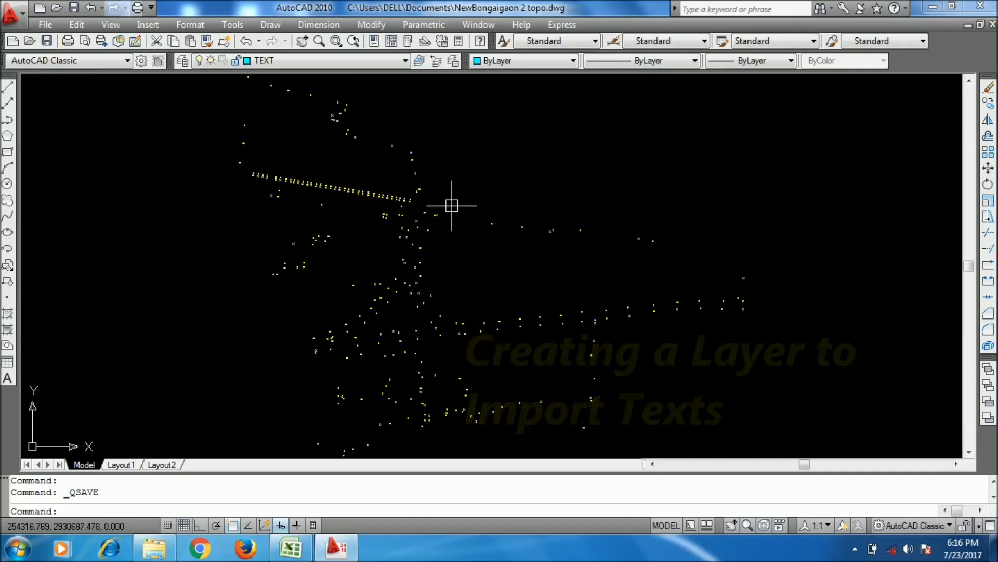
{"action": "left_click", "coordinate": [263, 60]}
{"action": "left_click", "coordinate": [274, 98]}
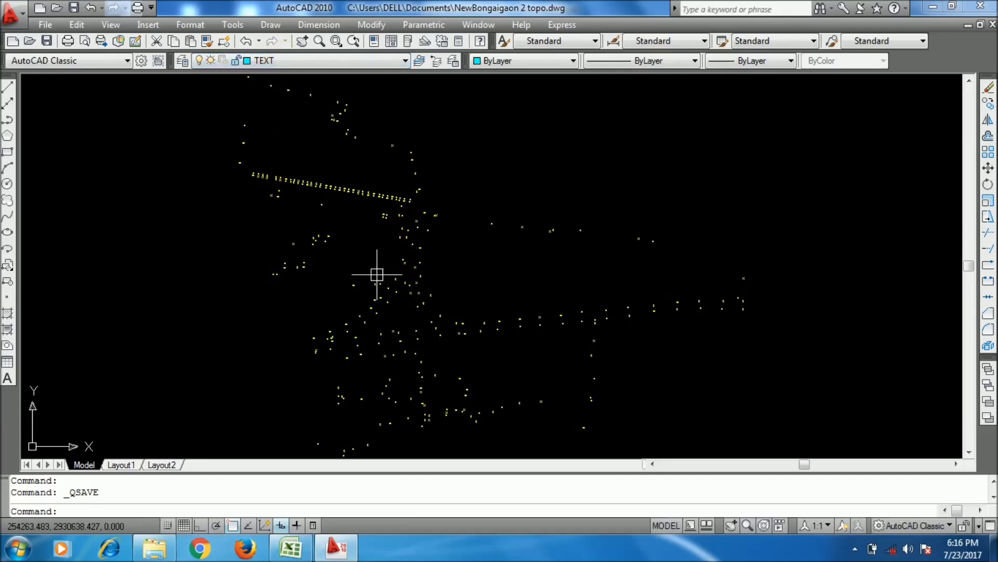
Examine the imported survey points up close across the drawing, ending with the full extents in view
{"action": "scroll", "coordinate": [378, 170], "scroll_direction": "up", "scroll_amount": 5}
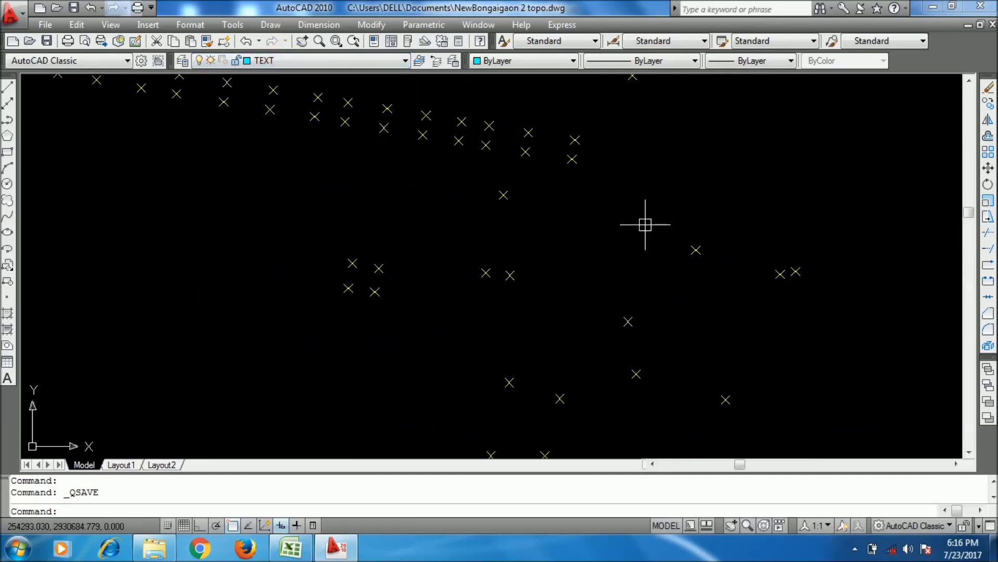
{"action": "mouse_move", "coordinate": [363, 143]}
{"action": "middle_mouse_down"}
{"action": "mouse_move", "coordinate": [523, 263]}
{"action": "mouse_move", "coordinate": [490, 234]}
{"action": "middle_mouse_up"}
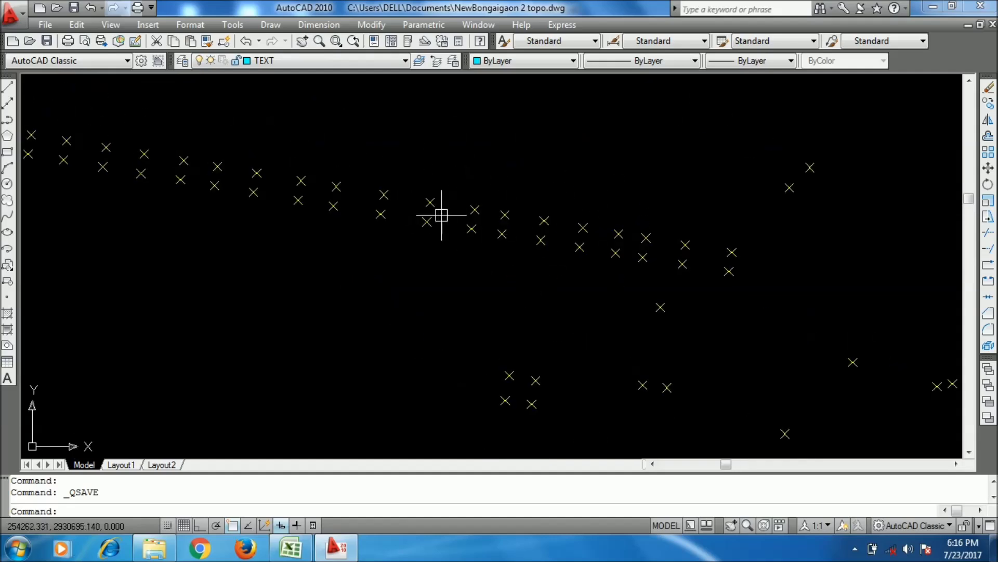
{"action": "middle_click_drag", "start_coordinate": [631, 304], "coordinate": [330, 183]}
{"action": "middle_click_drag", "start_coordinate": [589, 313], "coordinate": [553, 172]}
{"action": "middle_click_drag", "start_coordinate": [691, 317], "coordinate": [685, 292]}
{"action": "scroll", "coordinate": [626, 131], "scroll_direction": "up", "scroll_amount": 2}
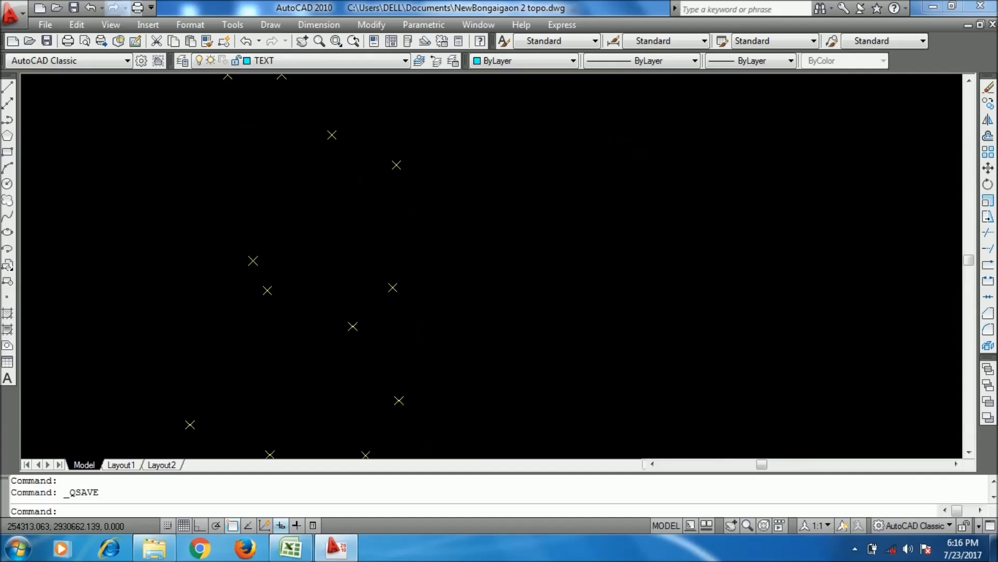
{"action": "middle_click_drag", "start_coordinate": [581, 204], "coordinate": [617, 270]}
{"action": "type", "text": "z"}
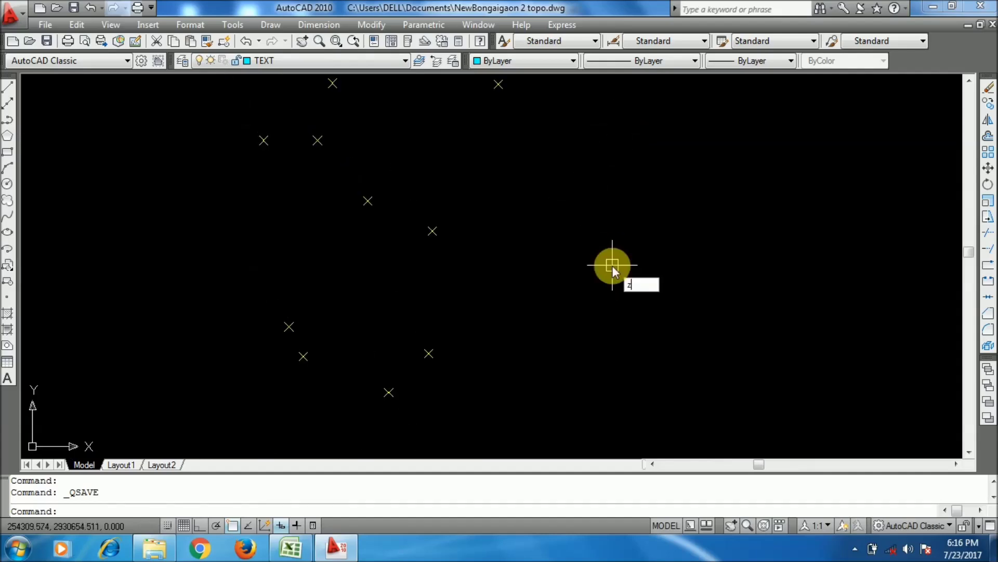
{"action": "key", "text": "Return"}
{"action": "type", "text": "e"}
{"action": "key", "text": "Return"}
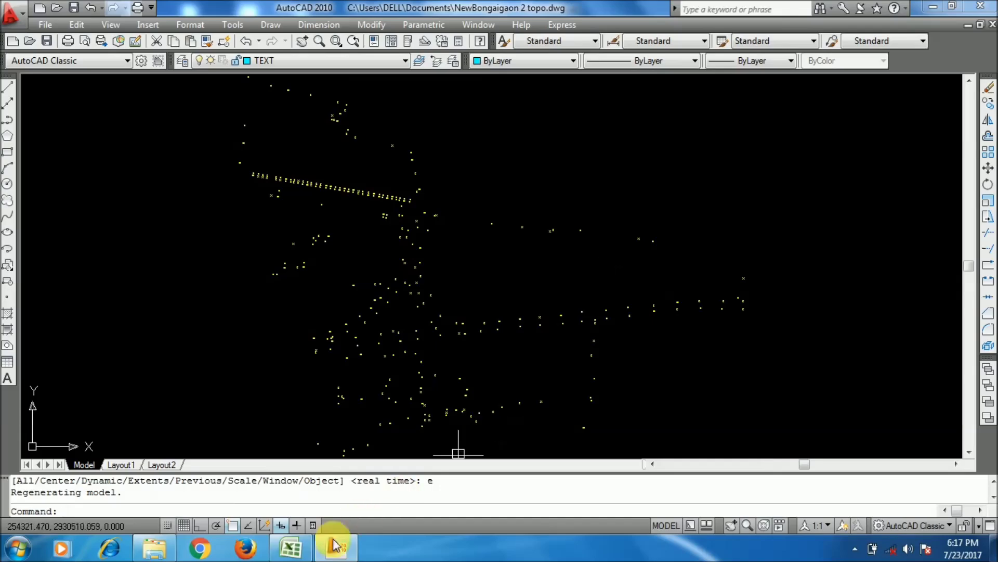
Switch to Excel and copy the first two rows of the text import columns, range I5:L6
{"action": "left_click", "coordinate": [290, 548]}
{"action": "left_click", "coordinate": [656, 246]}
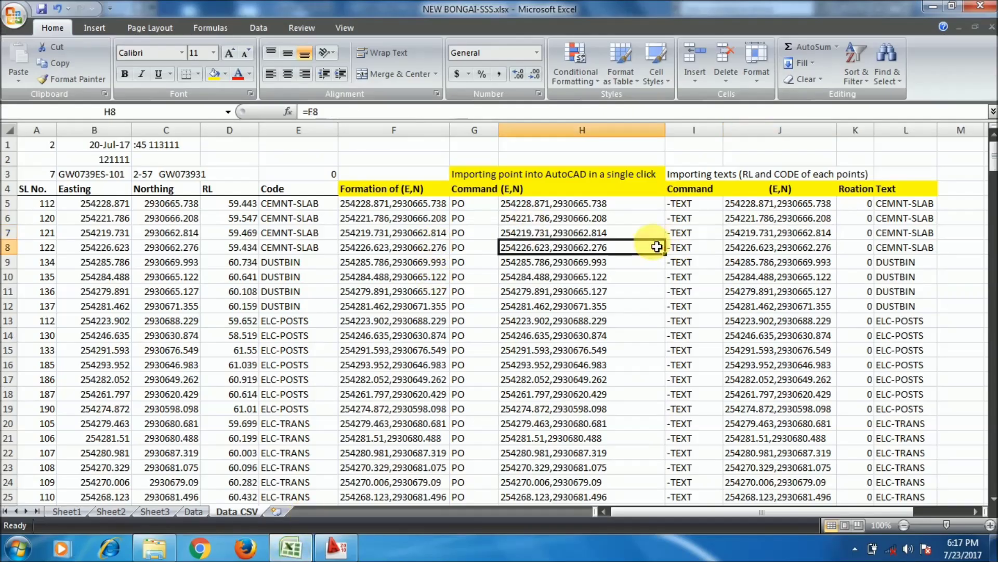
{"action": "left_click_drag", "start_coordinate": [671, 204], "coordinate": [902, 226]}
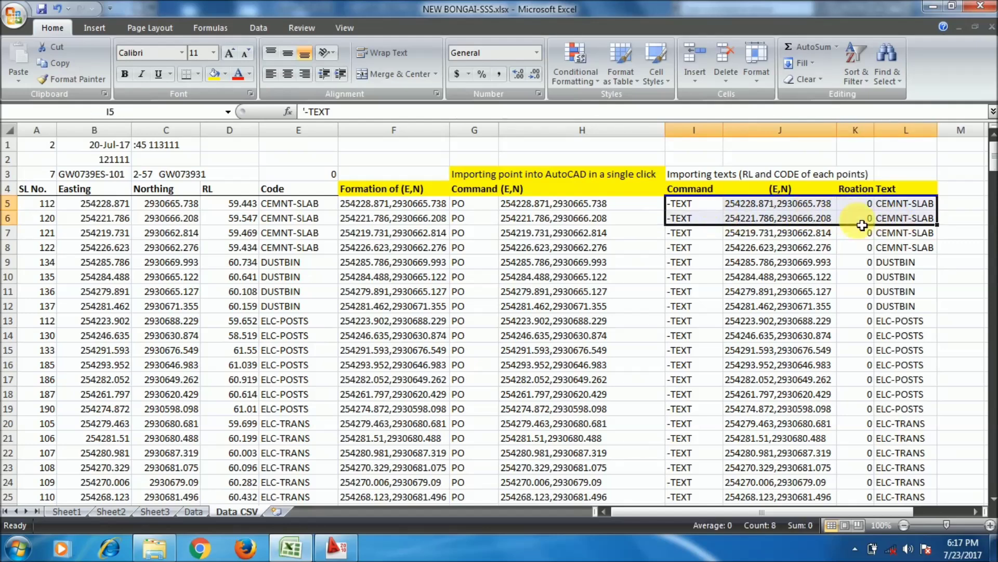
{"action": "left_click", "coordinate": [728, 275]}
{"action": "left_click_drag", "start_coordinate": [697, 205], "coordinate": [858, 205]}
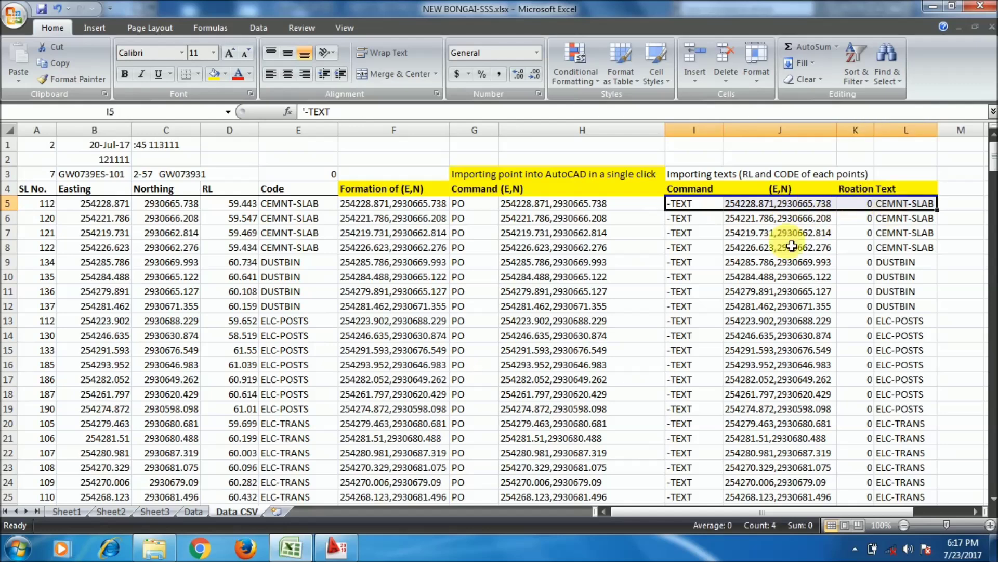
{"action": "left_click", "coordinate": [780, 247]}
{"action": "left_click_drag", "start_coordinate": [697, 211], "coordinate": [910, 220]}
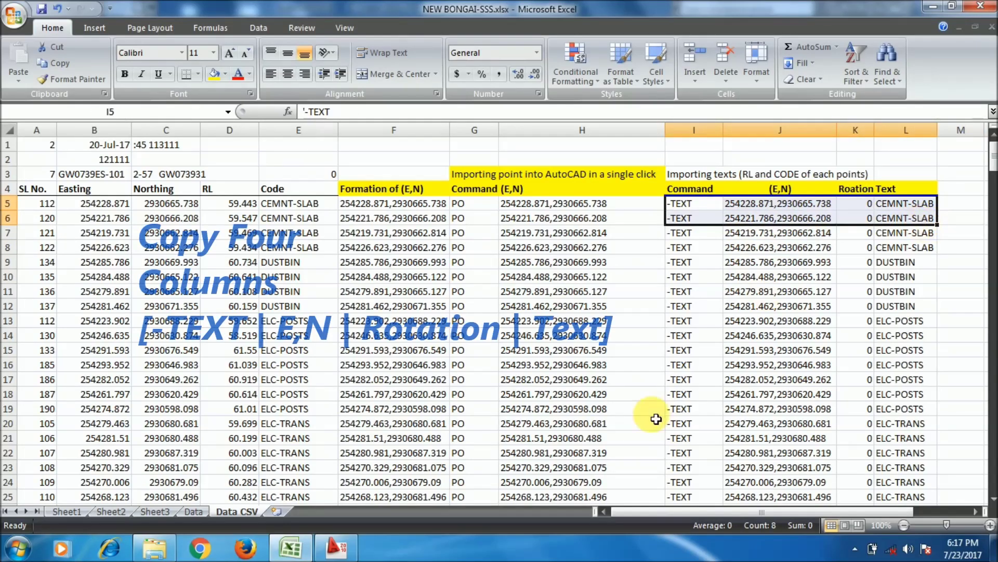
{"action": "right_click", "coordinate": [855, 213]}
{"action": "left_click", "coordinate": [709, 237]}
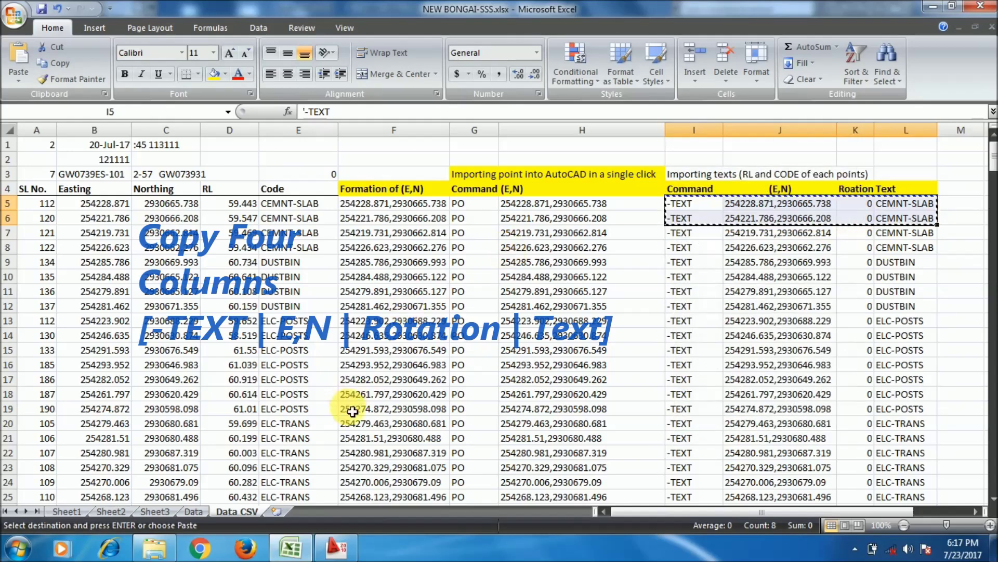
Switch to AutoCAD and paste the copied rows into the command line to place the code texts at their points
{"action": "left_click", "coordinate": [364, 537]}
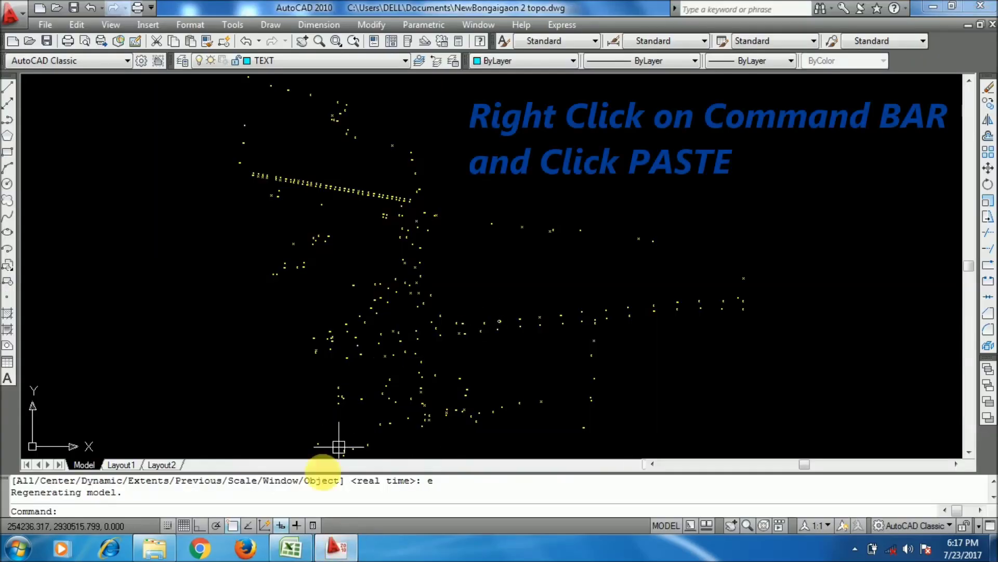
{"action": "right_click", "coordinate": [305, 498]}
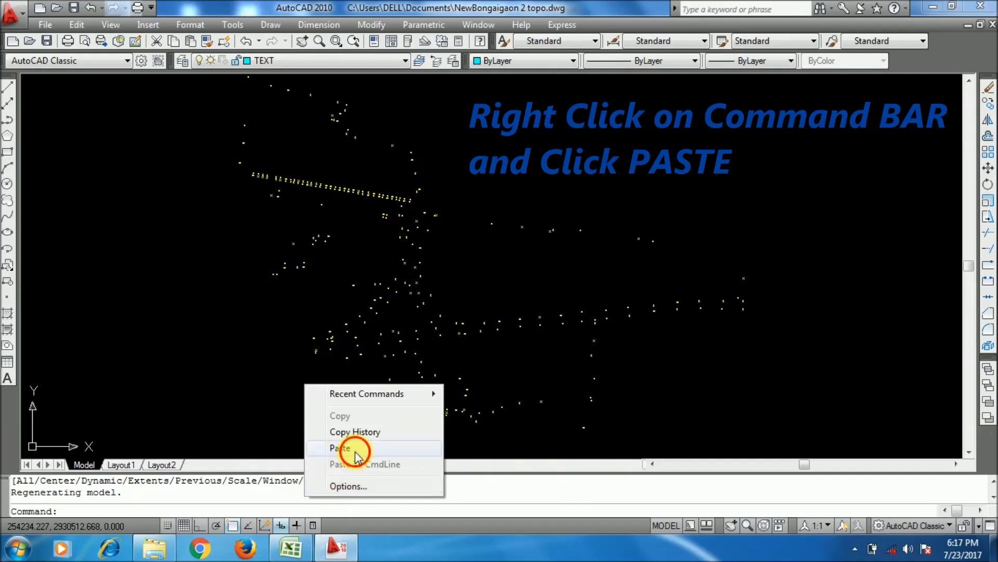
{"action": "left_click", "coordinate": [356, 455]}
{"action": "scroll", "coordinate": [352, 237], "scroll_direction": "up", "scroll_amount": 6}
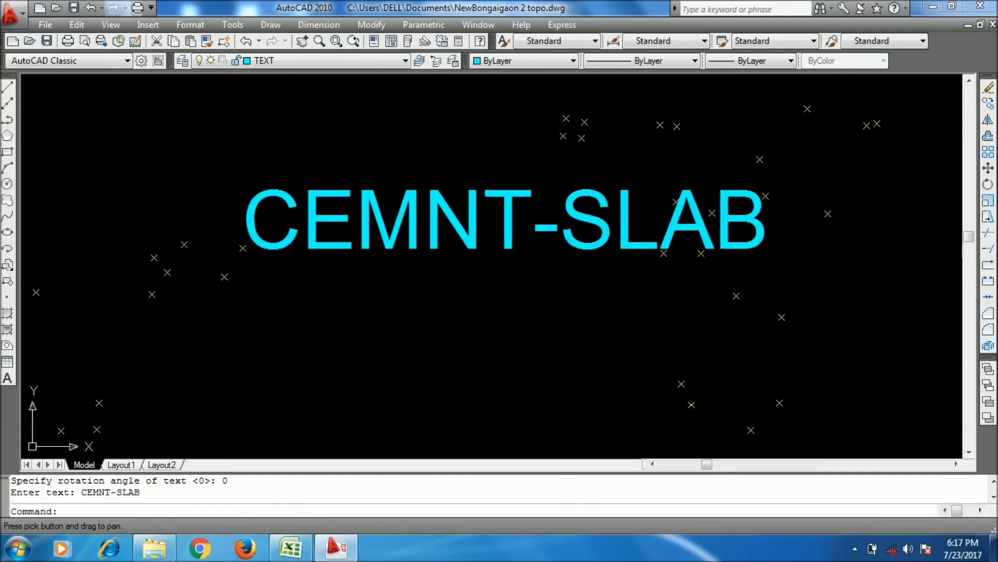
{"action": "left_click", "coordinate": [173, 502]}
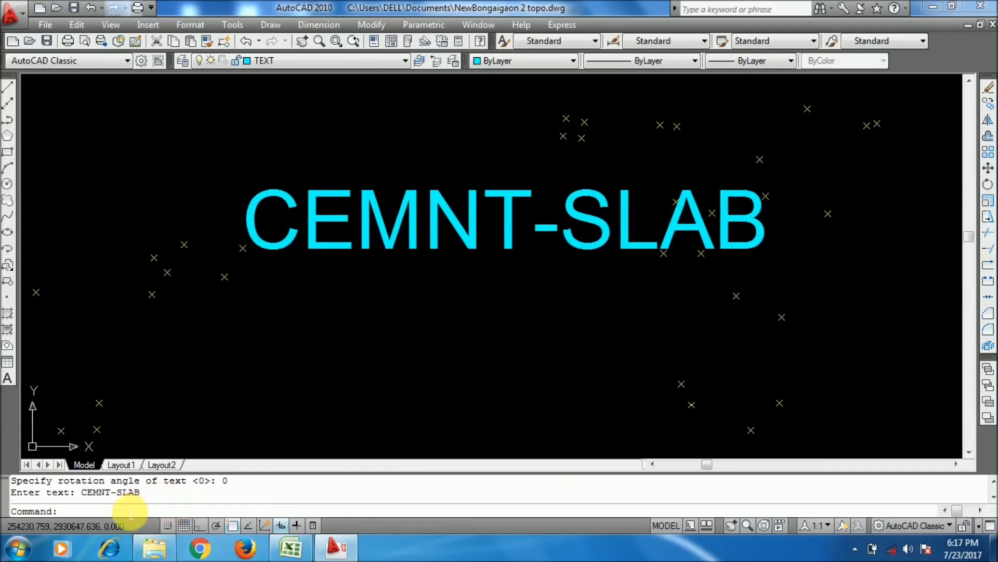
{"action": "right_click", "coordinate": [129, 511]}
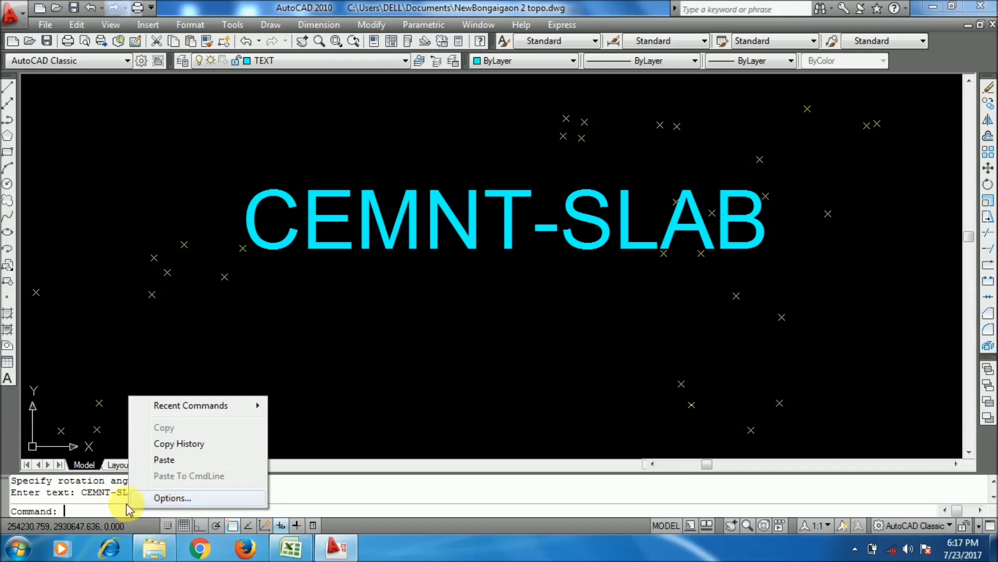
{"action": "left_click", "coordinate": [123, 516]}
{"action": "right_click", "coordinate": [163, 500]}
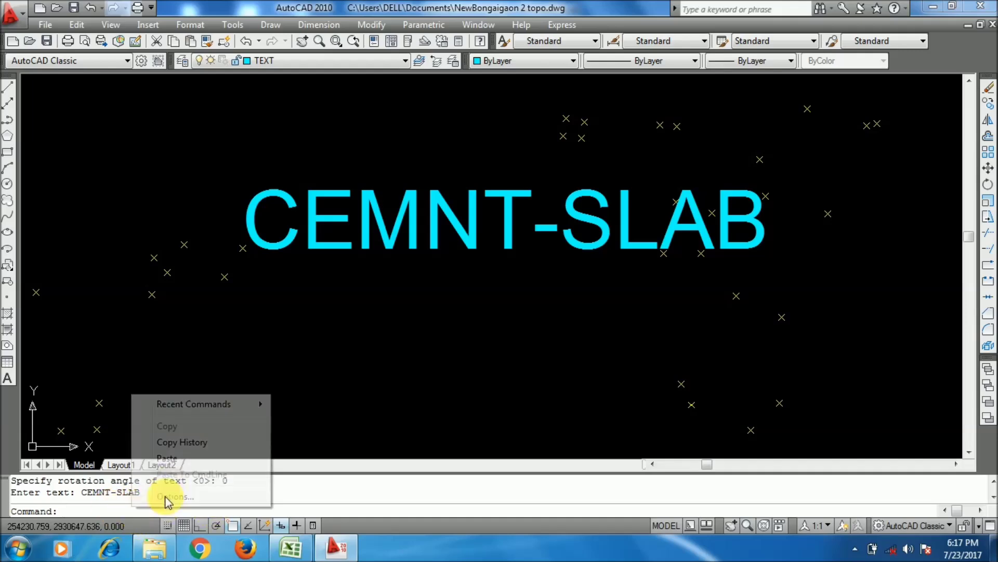
{"action": "left_click", "coordinate": [196, 445]}
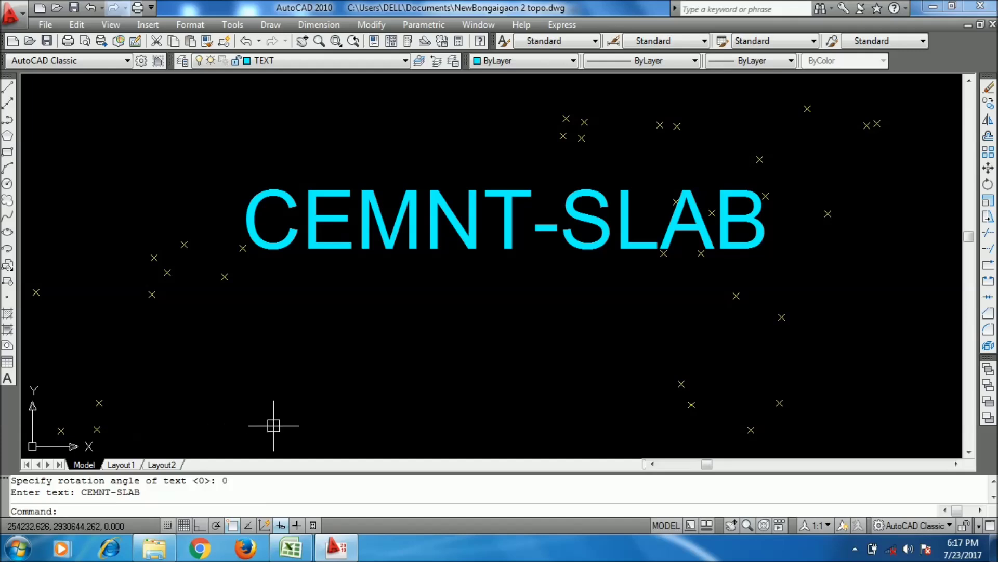
Erase the oversized CEMNT-SLAB text from among the survey points
{"action": "scroll", "coordinate": [557, 238], "scroll_direction": "down", "scroll_amount": 3}
{"action": "scroll", "coordinate": [501, 218], "scroll_direction": "up", "scroll_amount": 4}
{"action": "key", "text": "Escape"}
{"action": "key", "text": "Escape"}
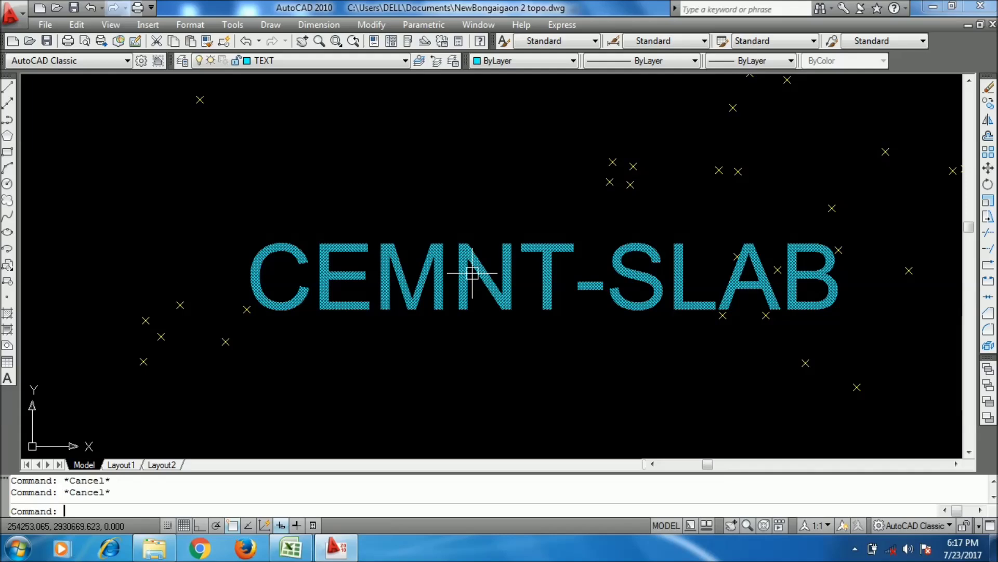
{"action": "middle_click_drag", "start_coordinate": [430, 319], "coordinate": [457, 250]}
{"action": "scroll", "coordinate": [416, 238], "scroll_direction": "down", "scroll_amount": 2}
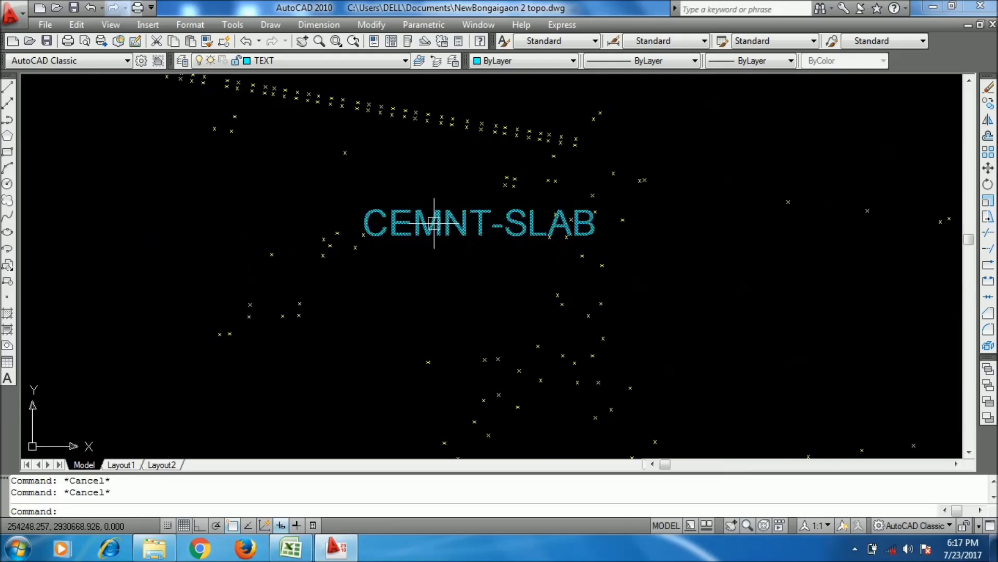
{"action": "scroll", "coordinate": [431, 224], "scroll_direction": "up", "scroll_amount": 2}
{"action": "left_click", "coordinate": [433, 221]}
{"action": "type", "text": "e"}
{"action": "key", "text": "Return"}
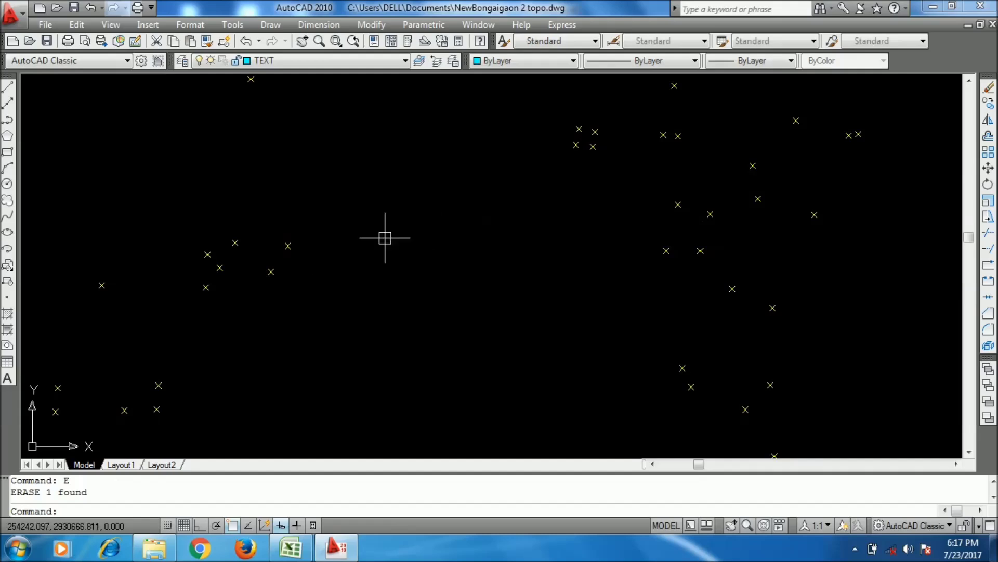
{"action": "scroll", "coordinate": [269, 223], "scroll_direction": "up", "scroll_amount": 3}
{"action": "scroll", "coordinate": [519, 330], "scroll_direction": "down", "scroll_amount": 2}
{"action": "scroll", "coordinate": [573, 312], "scroll_direction": "up", "scroll_amount": 2}
{"action": "scroll", "coordinate": [481, 245], "scroll_direction": "down", "scroll_amount": 2}
{"action": "mouse_move", "coordinate": [482, 245]}
{"action": "middle_mouse_down"}
{"action": "mouse_move", "coordinate": [493, 233]}
{"action": "mouse_move", "coordinate": [442, 246]}
{"action": "middle_mouse_up"}
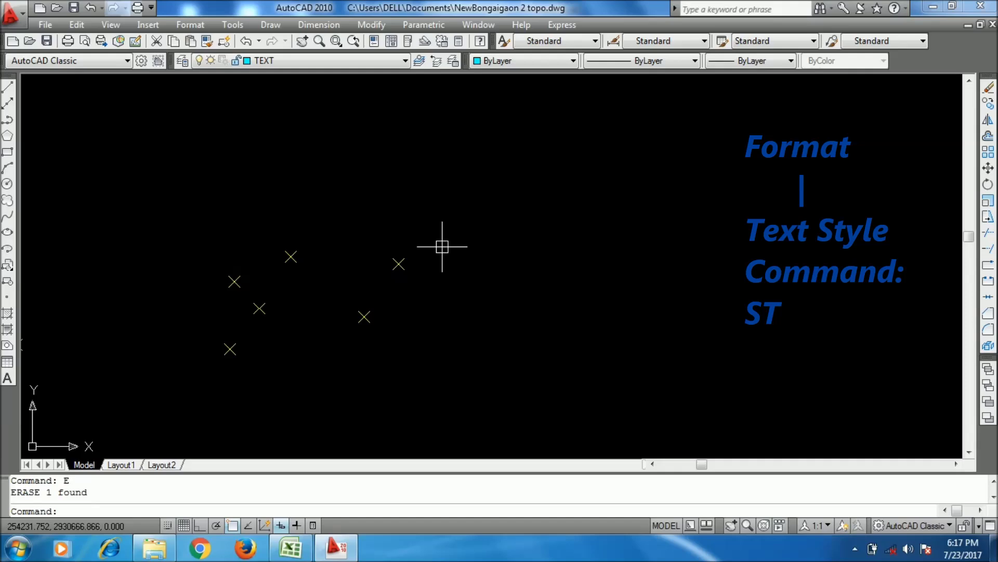
{"action": "left_click", "coordinate": [442, 247]}
{"action": "type", "text": "S"}
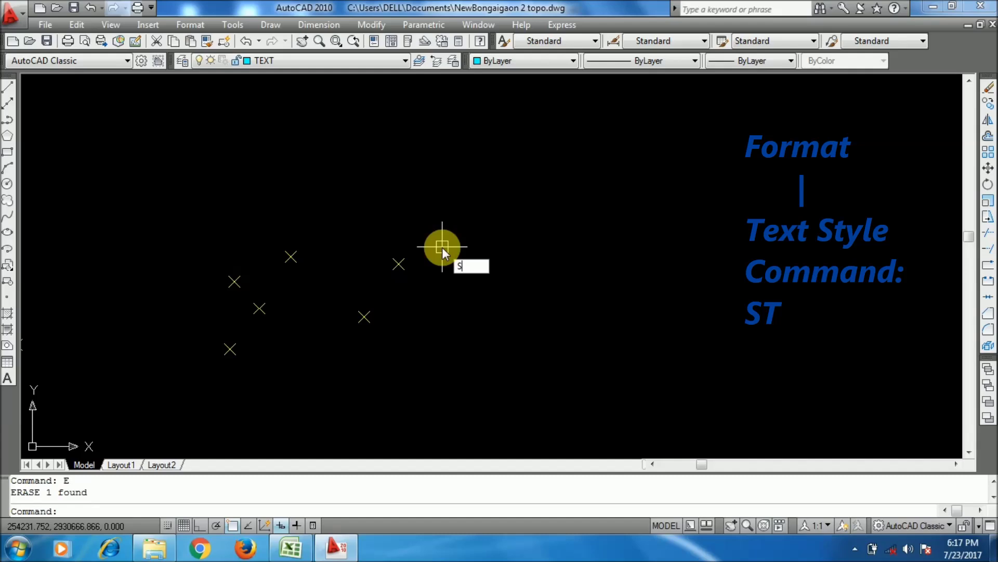
{"action": "type", "text": "T"}
{"action": "key", "text": "Return"}
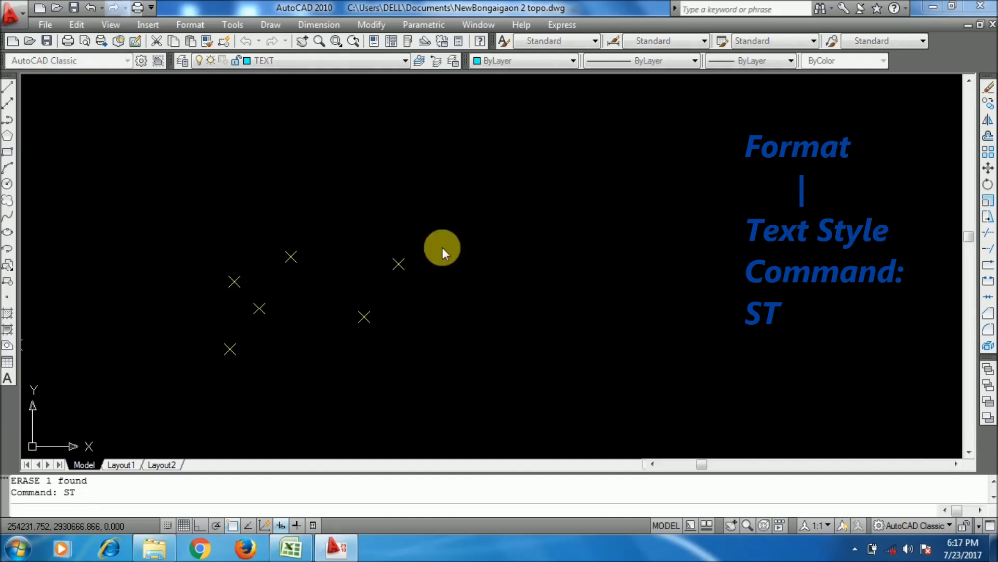
{"action": "left_click", "coordinate": [311, 117]}
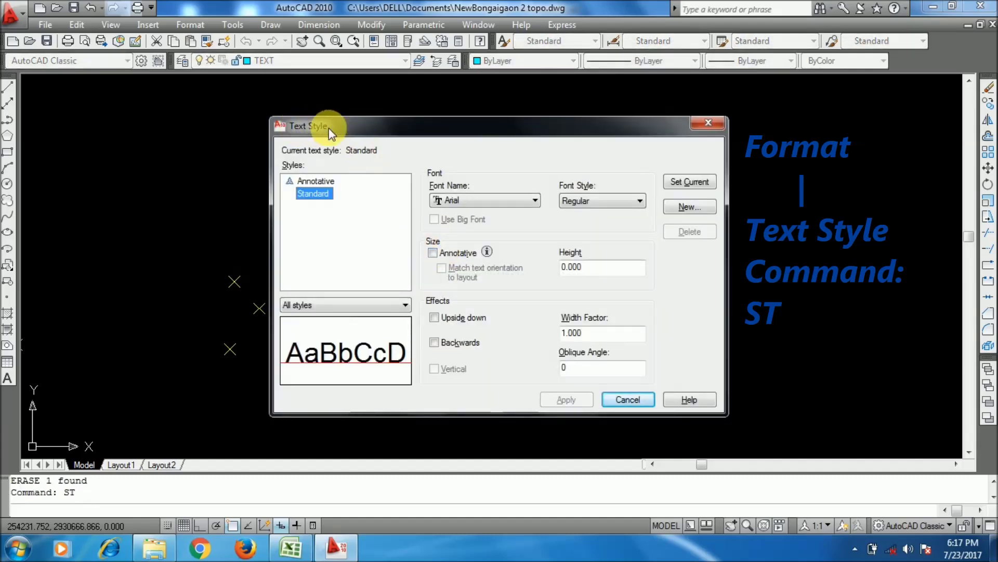
{"action": "left_click", "coordinate": [710, 123]}
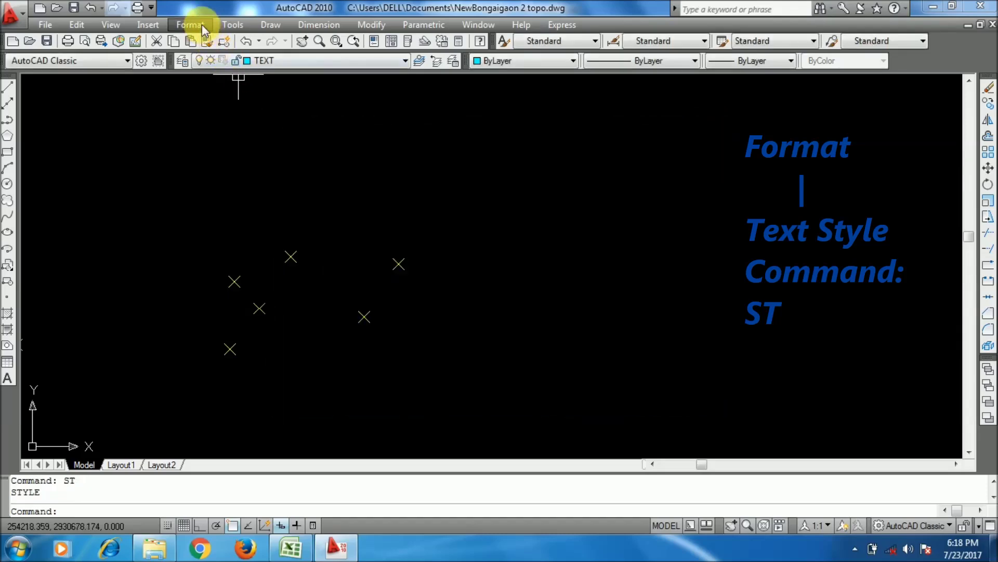
Set the Standard text style's font to Times New Roman and its height to 0.5, and apply the change
{"action": "left_click", "coordinate": [202, 29]}
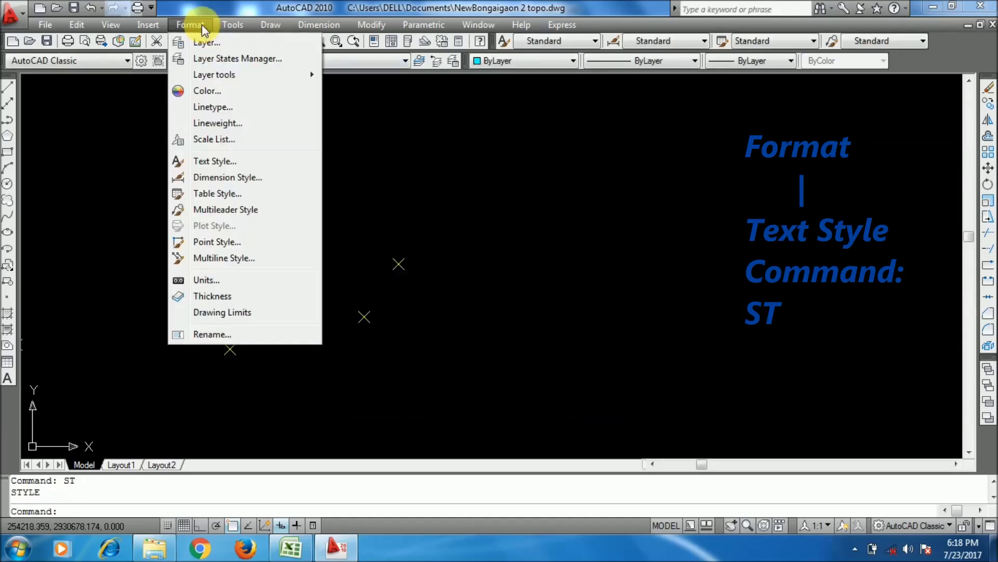
{"action": "left_click", "coordinate": [277, 159]}
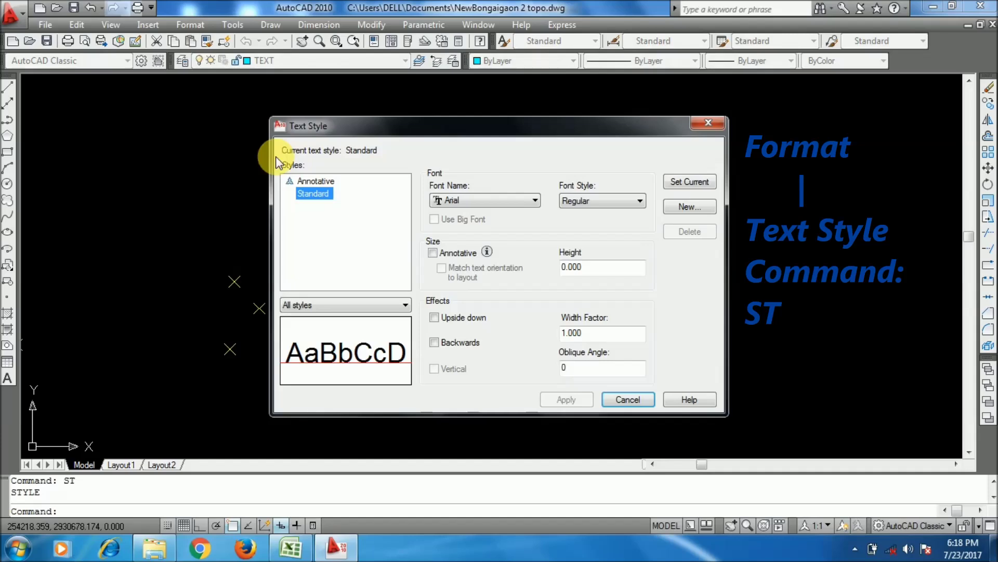
{"action": "left_click", "coordinate": [481, 200]}
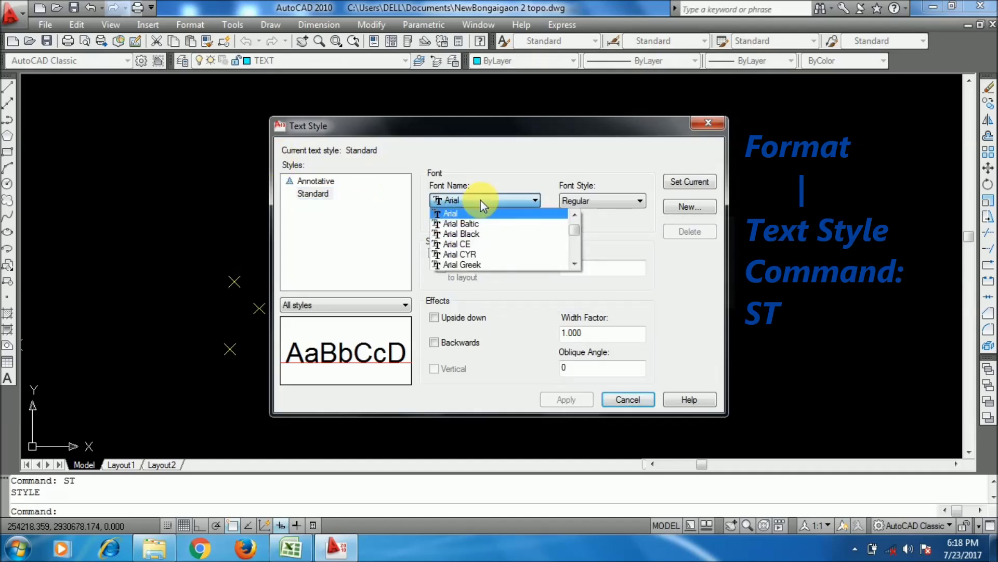
{"action": "key", "text": "t"}
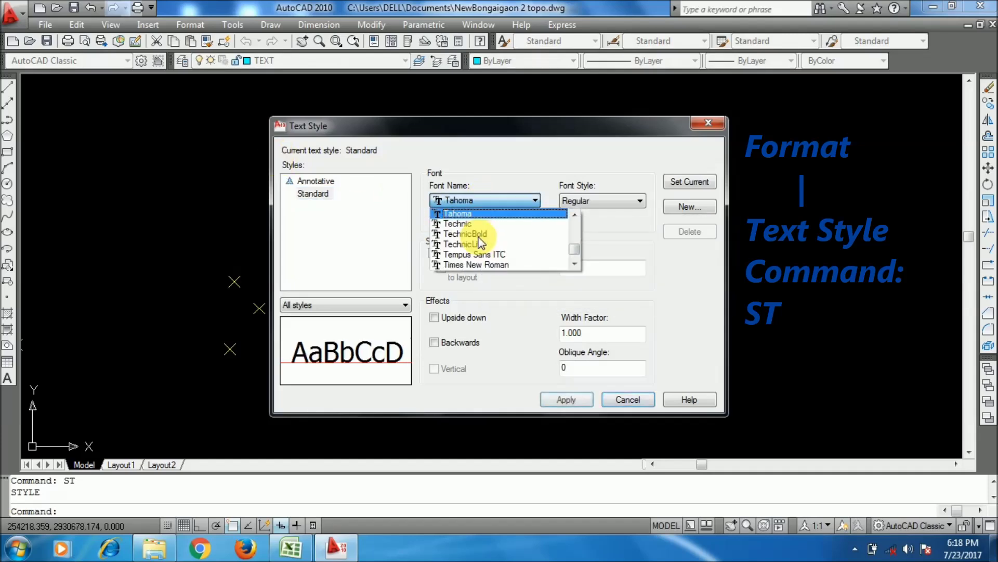
{"action": "left_click", "coordinate": [482, 262]}
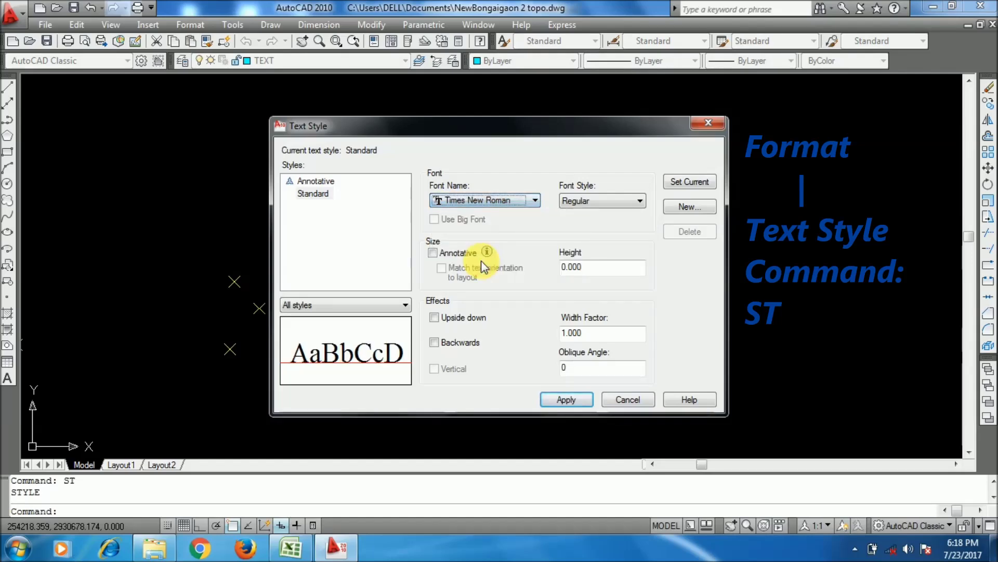
{"action": "left_click_drag", "start_coordinate": [608, 273], "coordinate": [566, 270]}
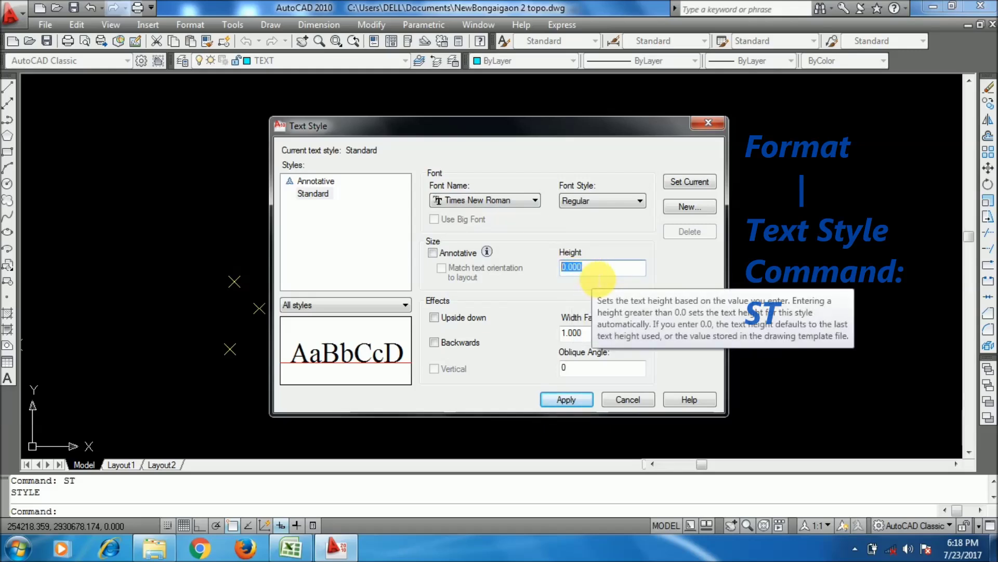
{"action": "type", "text": "0."}
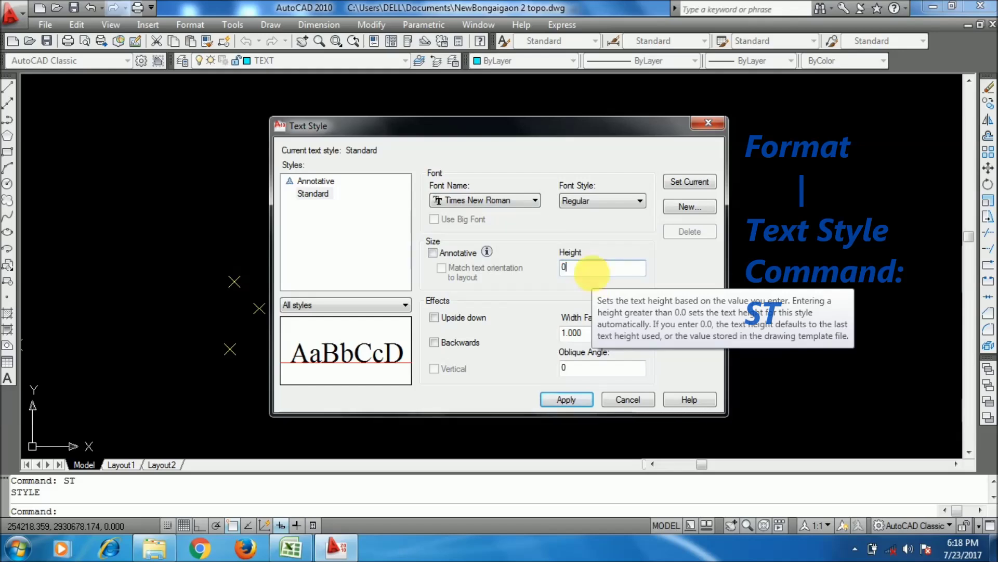
{"action": "type", "text": "5"}
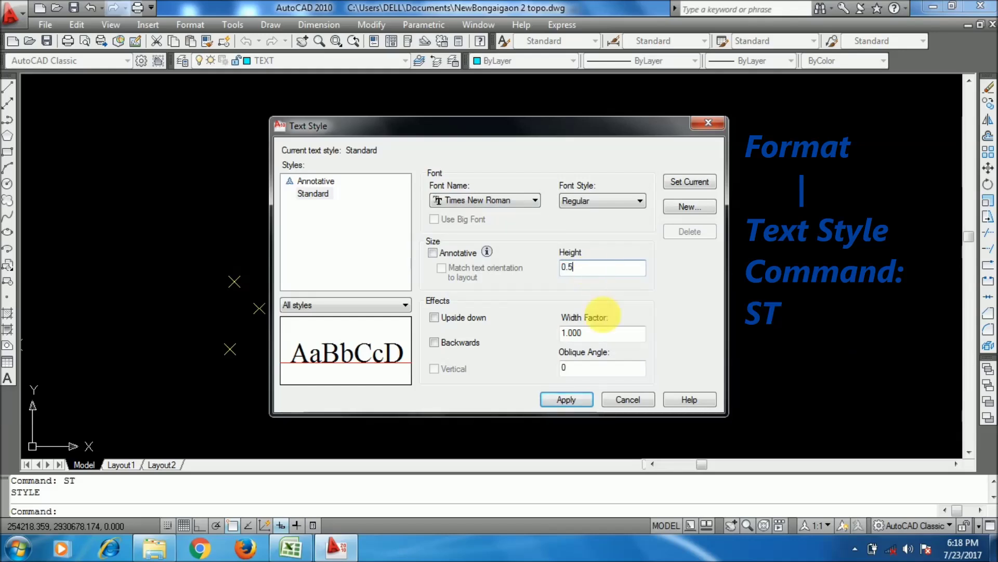
{"action": "left_click", "coordinate": [565, 400]}
{"action": "left_click", "coordinate": [628, 400]}
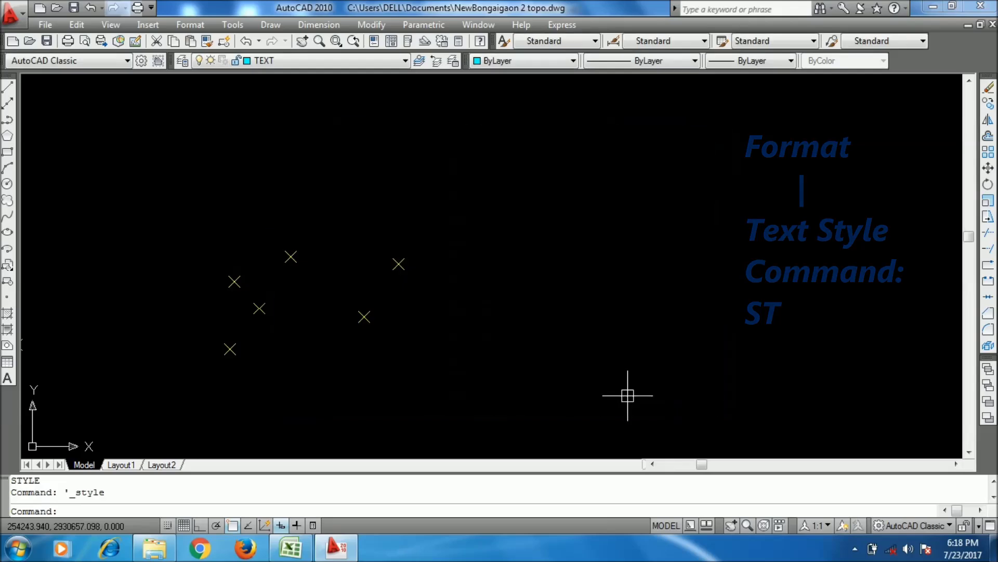
Try moving the selected CEMNT-SLAB text sideways from its point marker to gauge the offset needed for clearance
{"action": "middle_click_drag", "start_coordinate": [530, 343], "coordinate": [363, 302]}
{"action": "scroll", "coordinate": [360, 299], "scroll_direction": "down", "scroll_amount": 3}
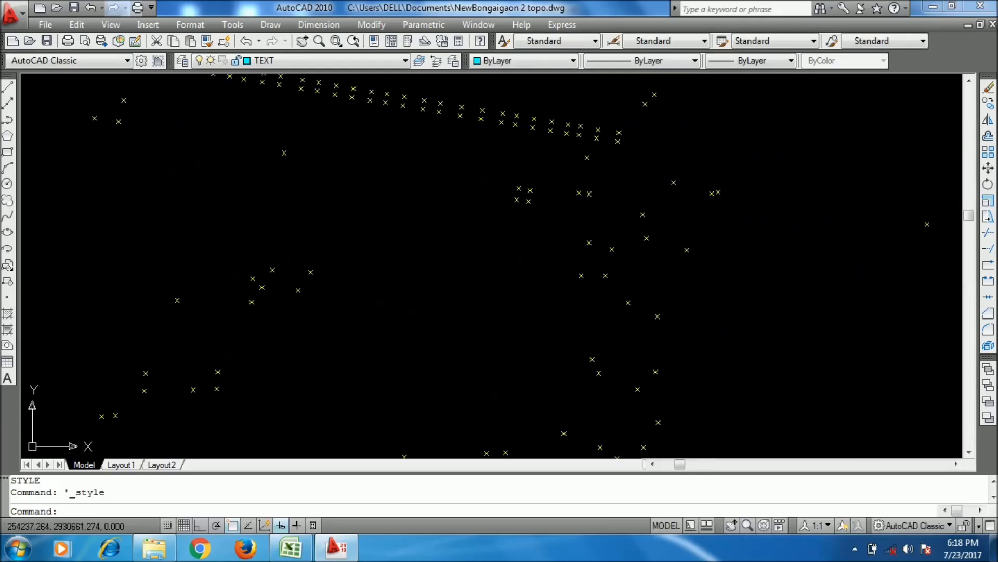
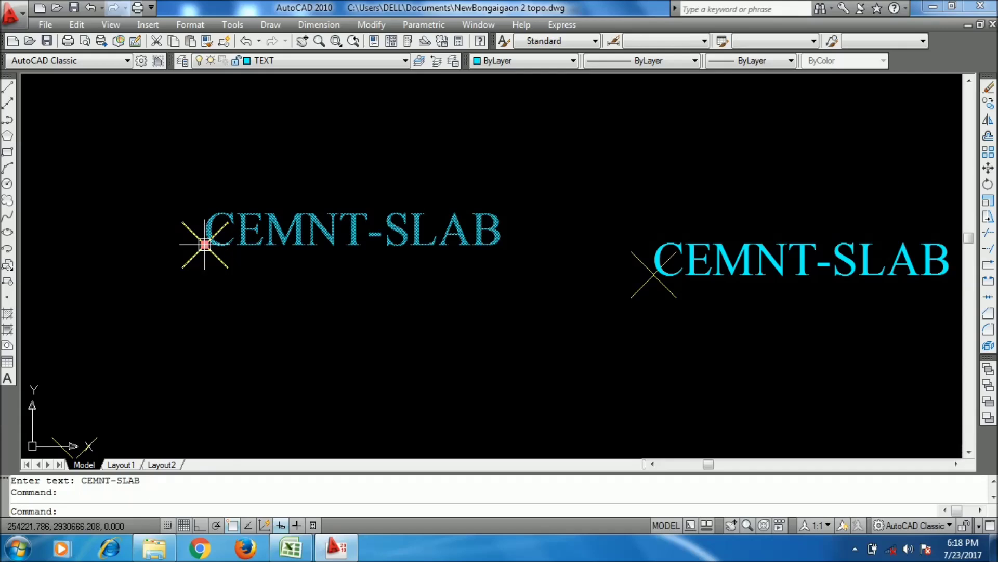
{"action": "type", "text": "M"}
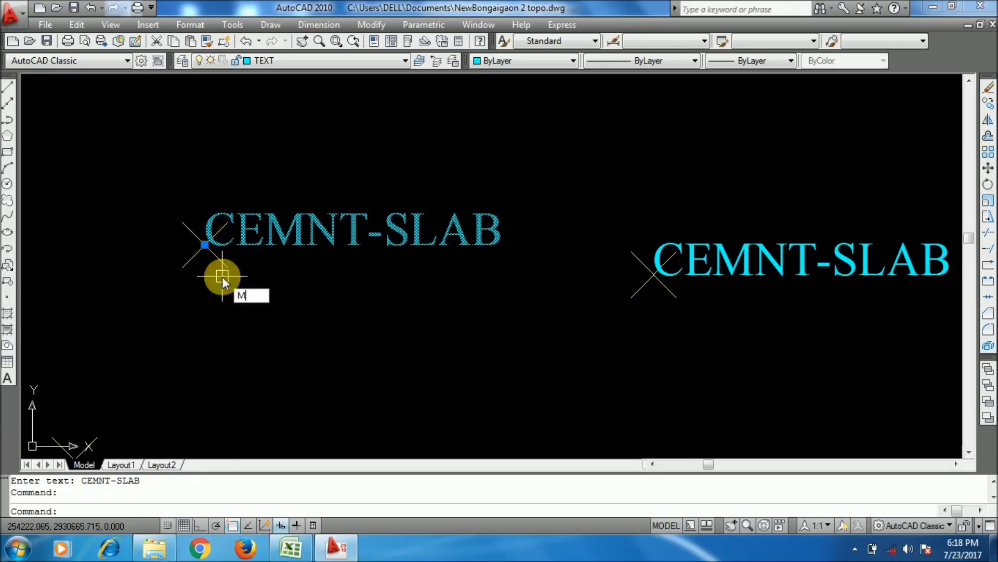
{"action": "key", "text": "Return"}
{"action": "left_click", "coordinate": [204, 244]}
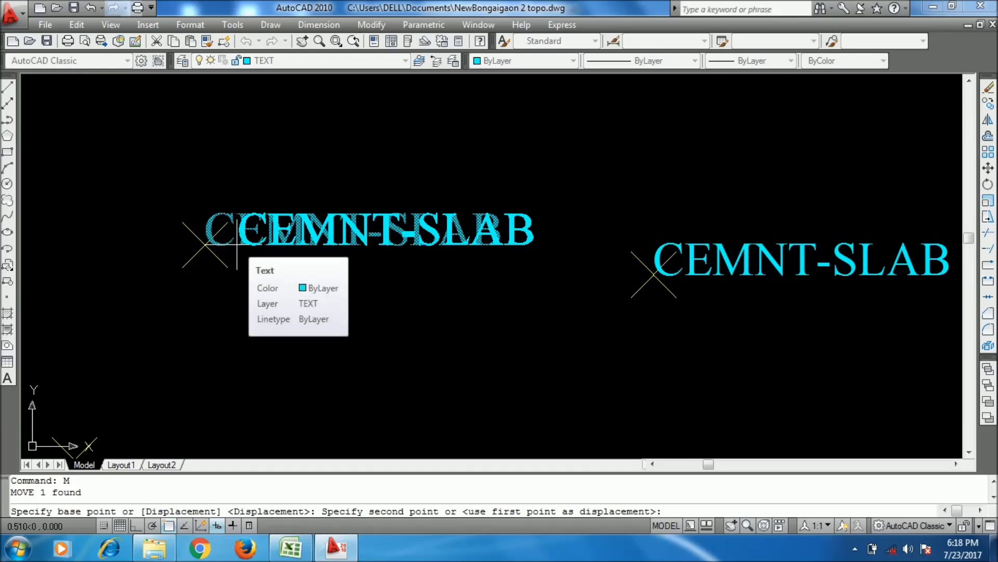
{"action": "key", "text": "Escape"}
{"action": "key", "text": "Escape"}
{"action": "key", "text": "Escape"}
{"action": "scroll", "coordinate": [356, 302], "scroll_direction": "down", "scroll_amount": 2}
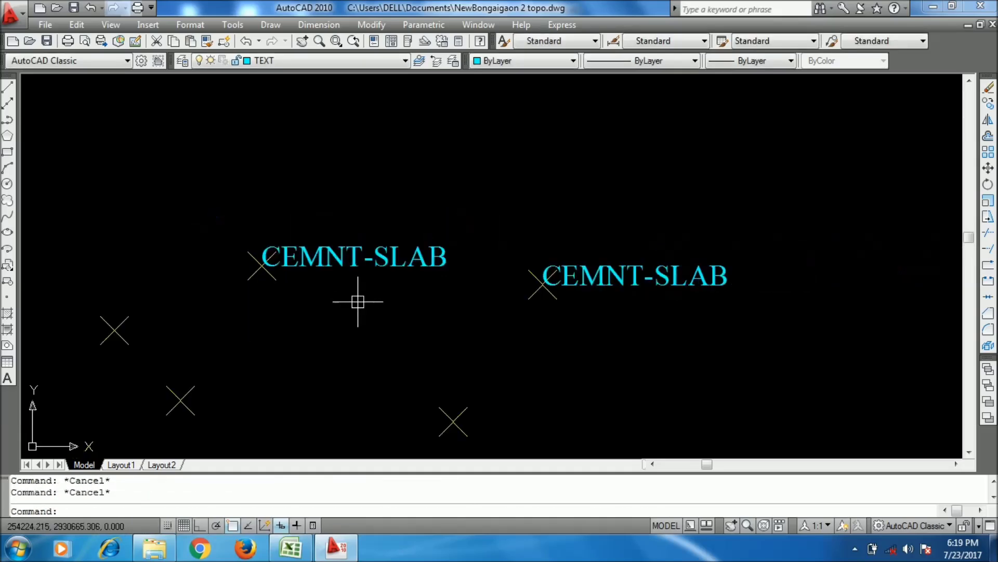
Erase both CEMNT-SLAB texts that overlap their point markers
{"action": "left_click", "coordinate": [434, 294]}
{"action": "left_click", "coordinate": [354, 197]}
{"action": "left_click", "coordinate": [630, 307]}
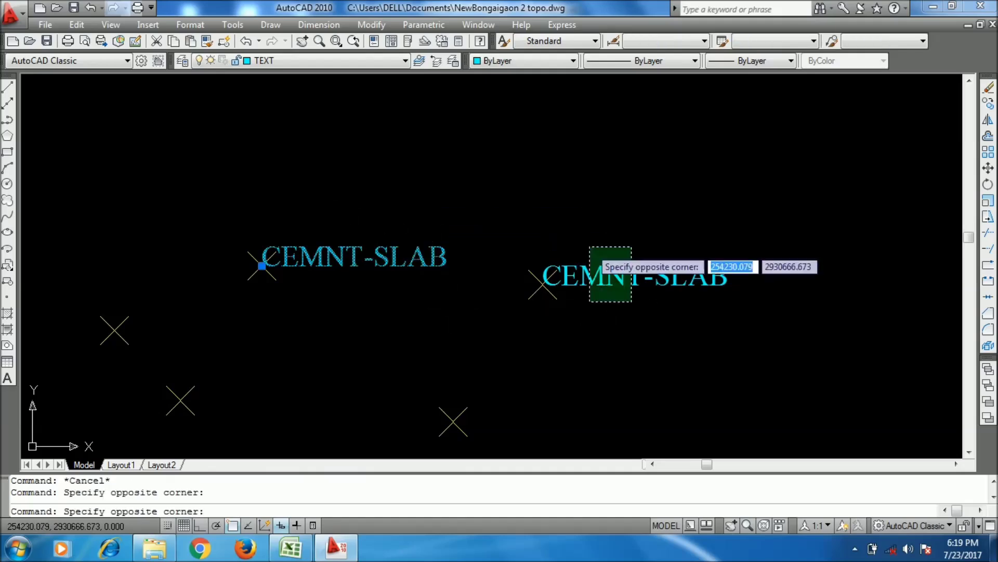
{"action": "left_click", "coordinate": [588, 242]}
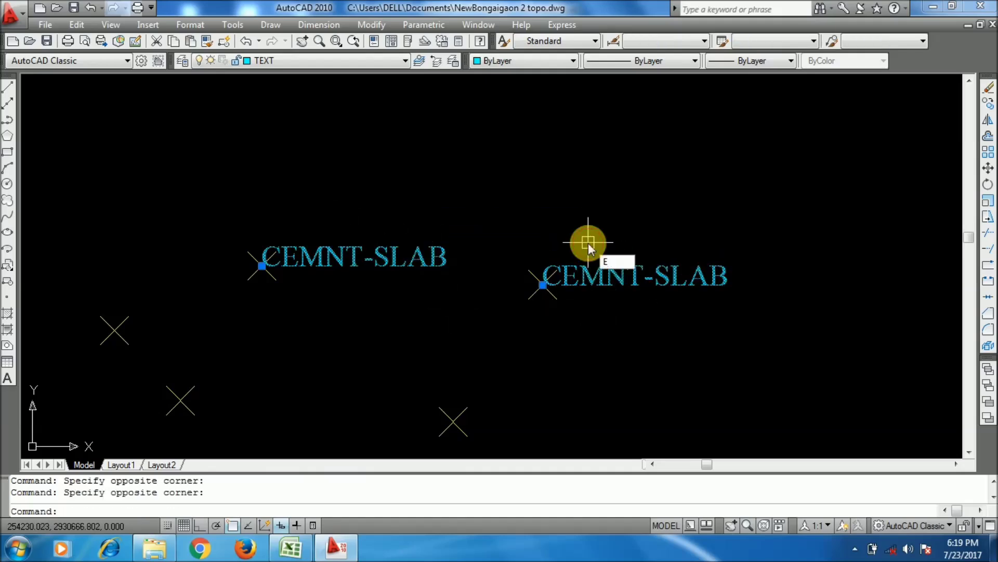
{"action": "key", "text": "Return"}
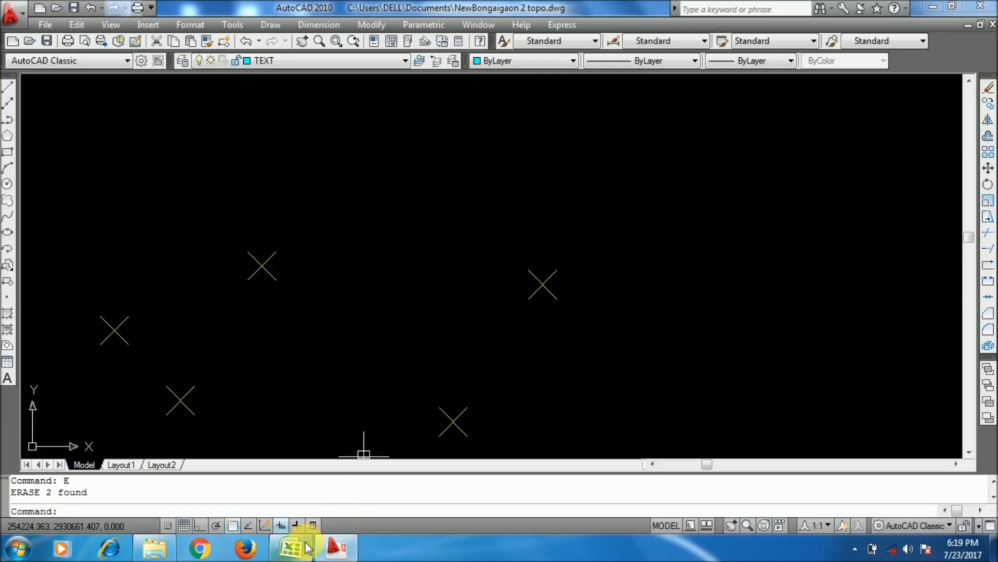
Switch to Excel and change the text coordinate formula in cell J5 to =(B5+0.5)&","&C5
{"action": "left_click", "coordinate": [291, 547]}
{"action": "left_click", "coordinate": [754, 204]}
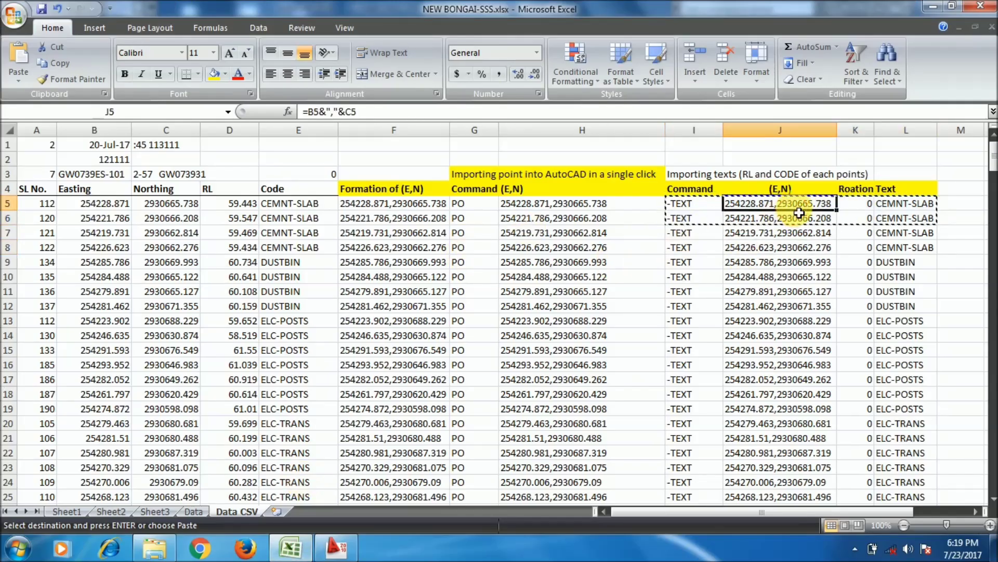
{"action": "left_click", "coordinate": [918, 205]}
{"action": "left_click", "coordinate": [813, 210]}
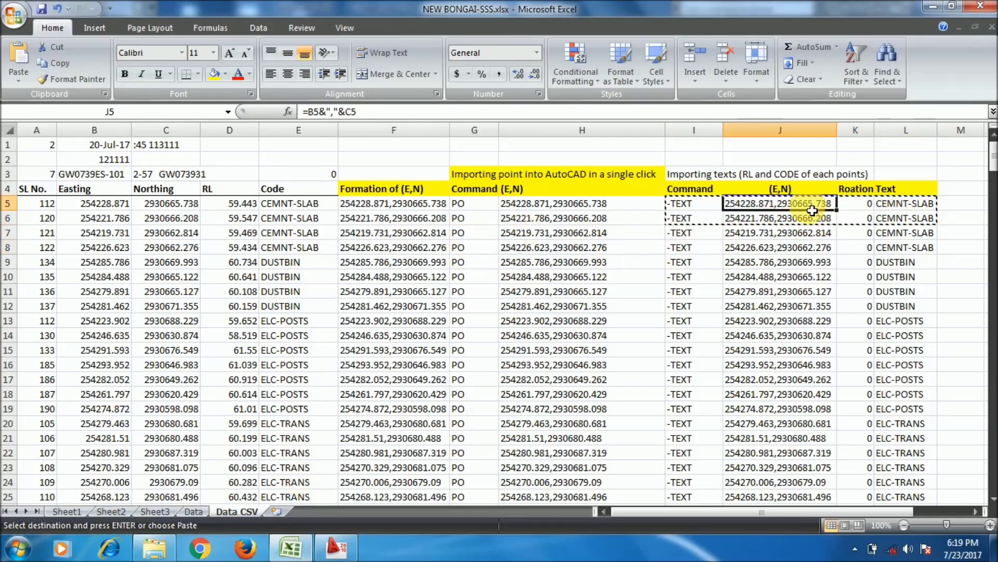
{"action": "left_click", "coordinate": [361, 111]}
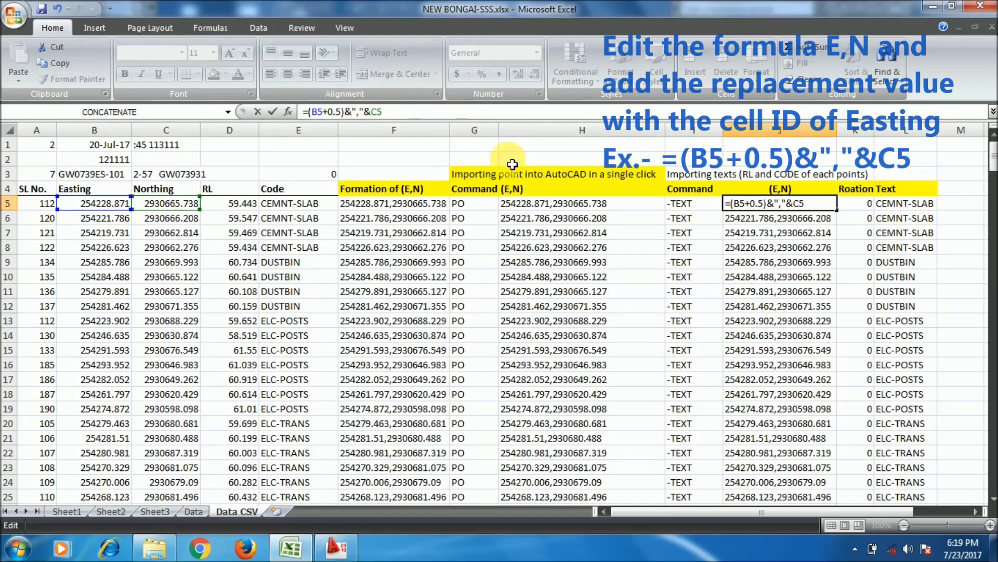
{"action": "key", "text": "Return"}
Fill the edited (E,N) formula from J5 down through all remaining survey rows of the text import columns
{"action": "left_click", "coordinate": [801, 205]}
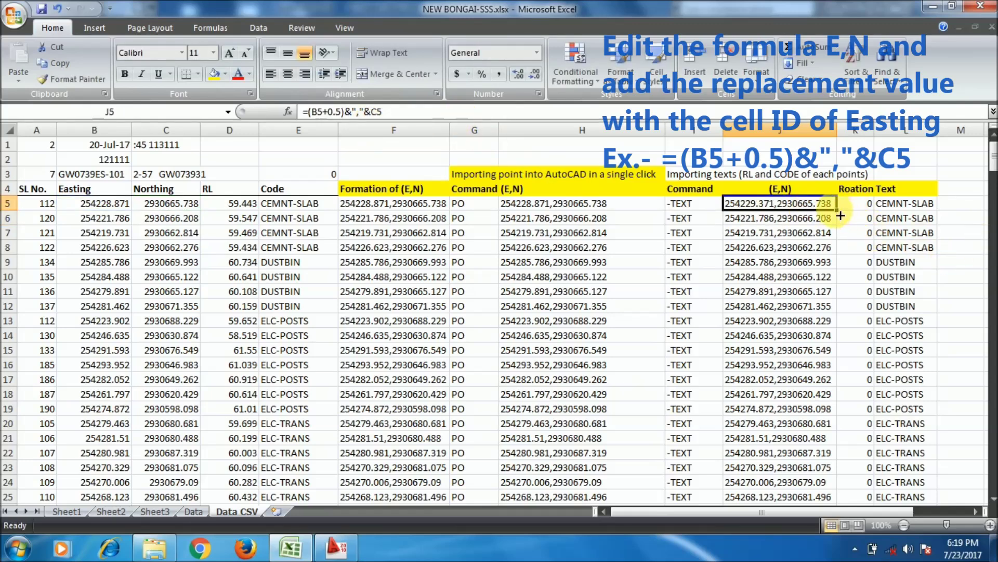
{"action": "left_click_drag", "start_coordinate": [837, 210], "coordinate": [838, 322]}
{"action": "left_click", "coordinate": [830, 321]}
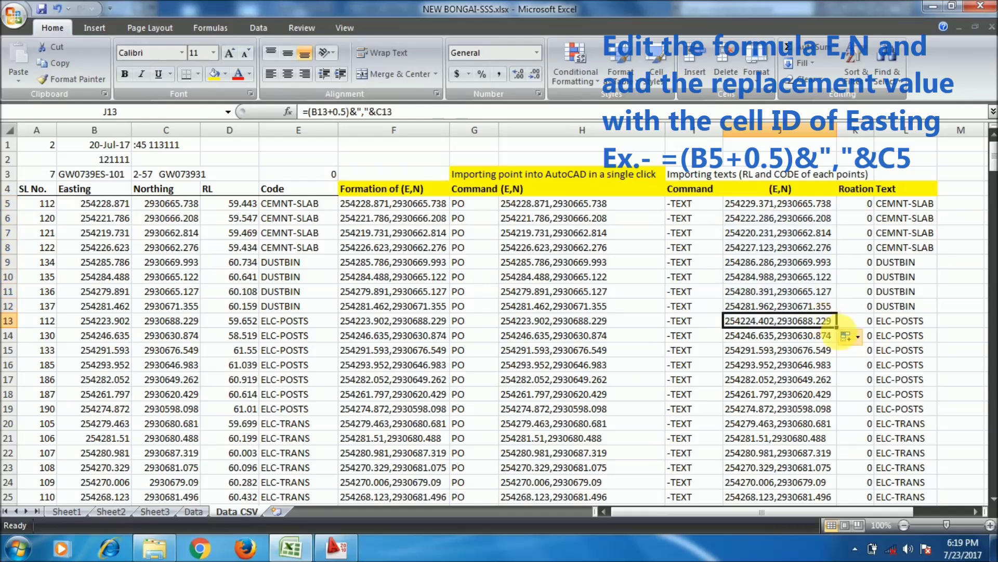
{"action": "double_click", "coordinate": [840, 333]}
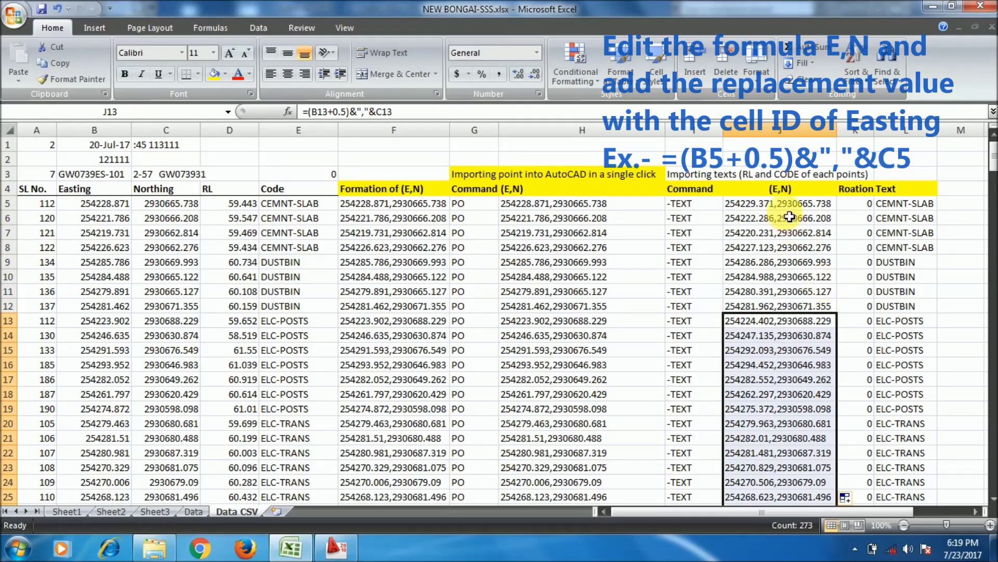
Copy the first two rows of the text import columns, I5:L6, as a test sample
{"action": "left_click_drag", "start_coordinate": [783, 218], "coordinate": [782, 206]}
{"action": "left_click_drag", "start_coordinate": [681, 205], "coordinate": [874, 213]}
{"action": "right_click", "coordinate": [869, 208]}
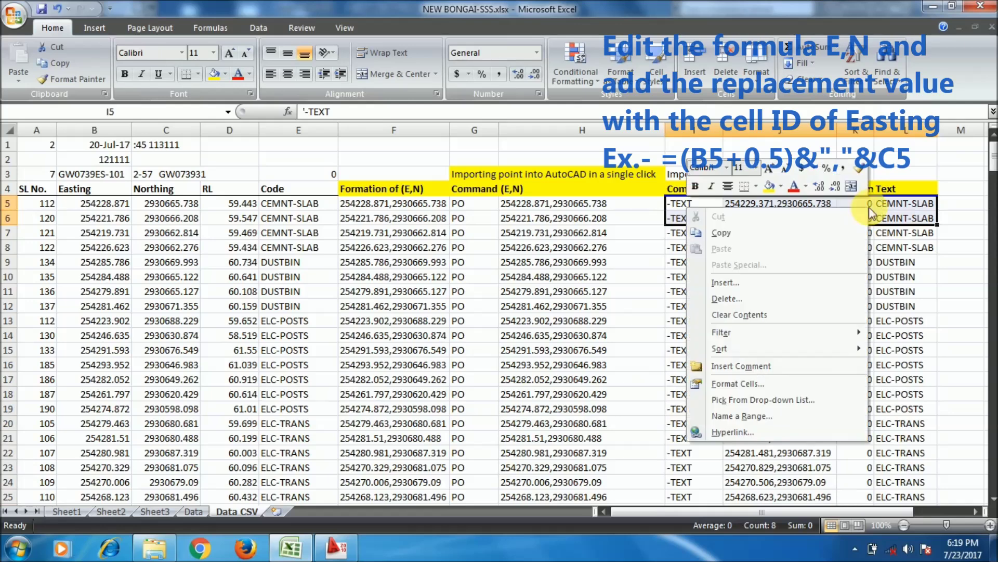
{"action": "left_click", "coordinate": [769, 238]}
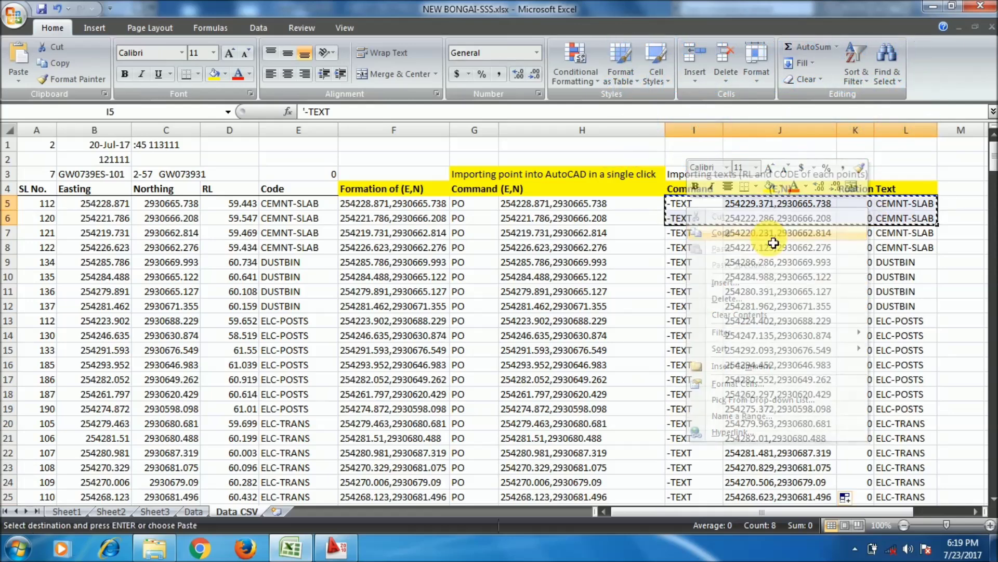
Switch to AutoCAD and paste the two copied -TEXT rows at the command line to test the offset
{"action": "left_click", "coordinate": [340, 551]}
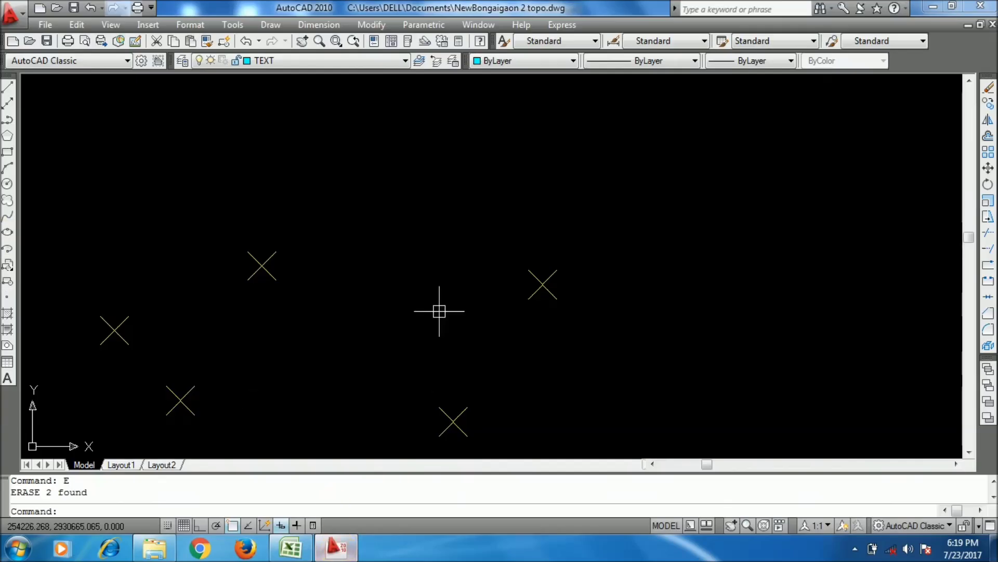
{"action": "scroll", "coordinate": [441, 305], "scroll_direction": "down", "scroll_amount": 4}
{"action": "right_click", "coordinate": [358, 511]}
{"action": "left_click", "coordinate": [404, 461]}
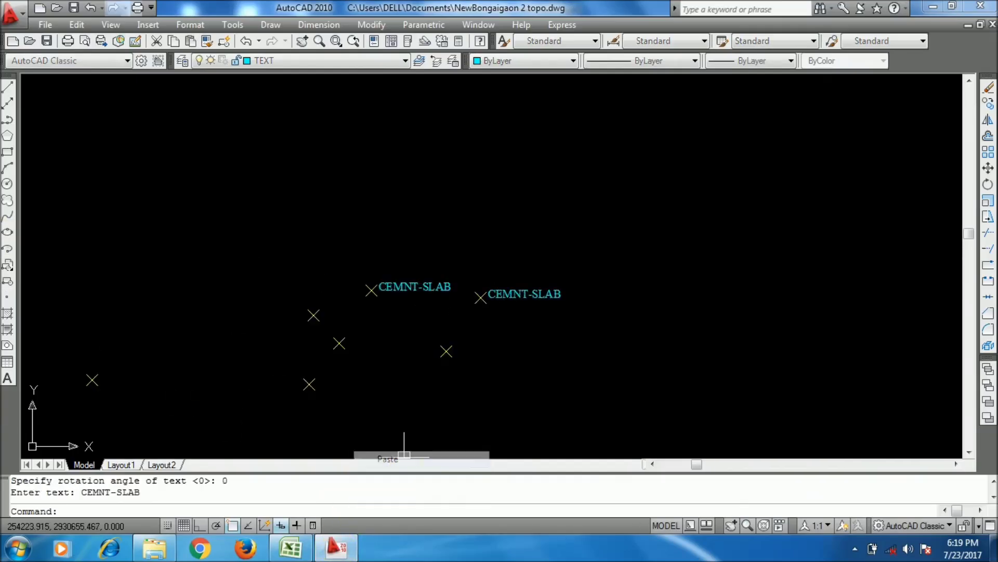
{"action": "scroll", "coordinate": [476, 289], "scroll_direction": "up", "scroll_amount": 4}
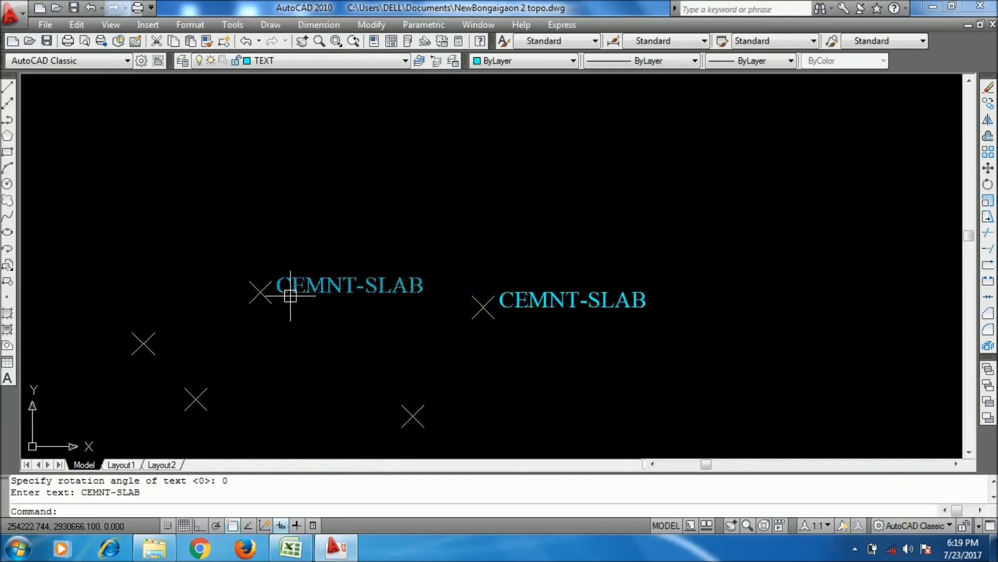
Erase both CEMNT-SLAB test texts beside their point markers
{"action": "left_click", "coordinate": [557, 297]}
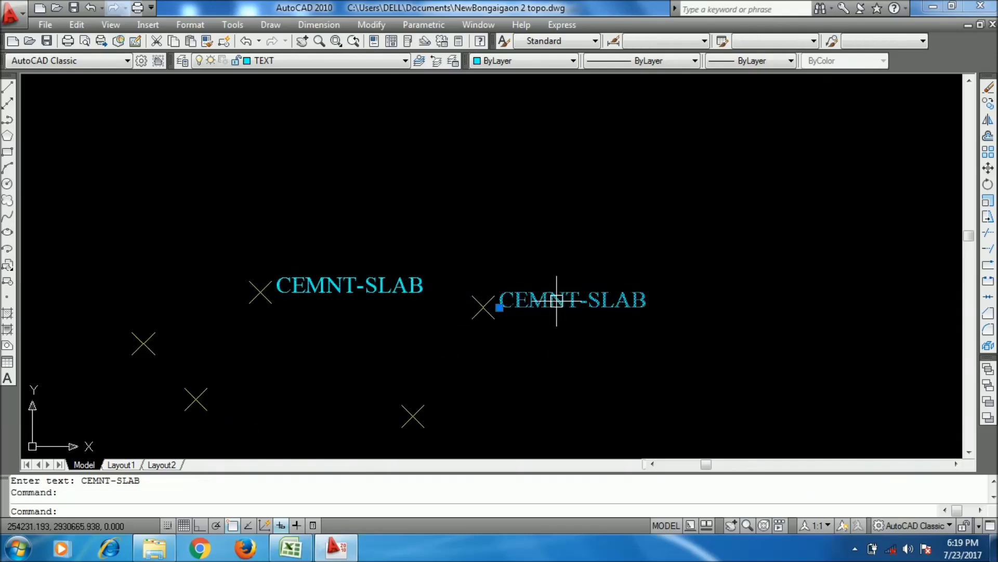
{"action": "left_click", "coordinate": [370, 285]}
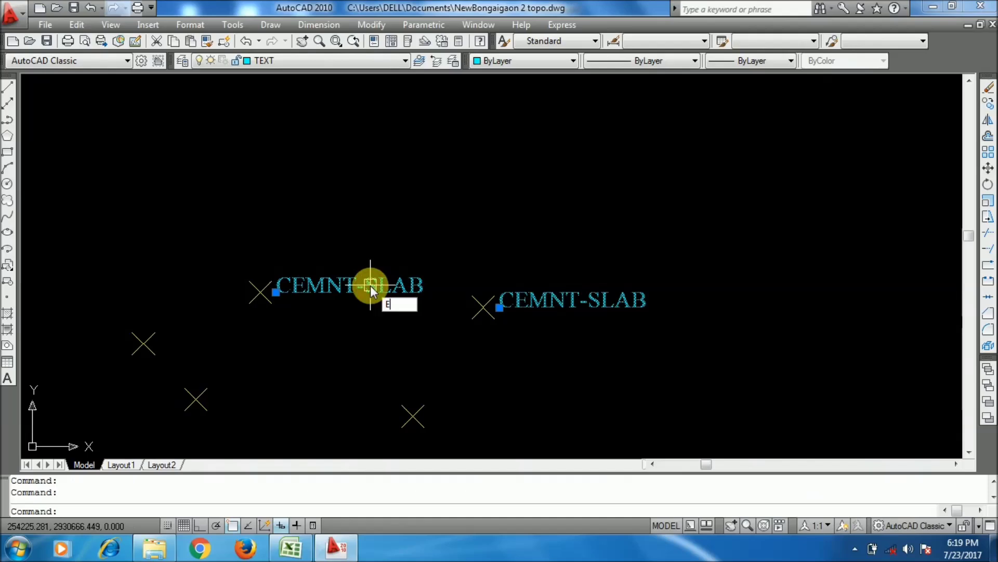
{"action": "type", "text": "E"}
{"action": "key", "text": "Return"}
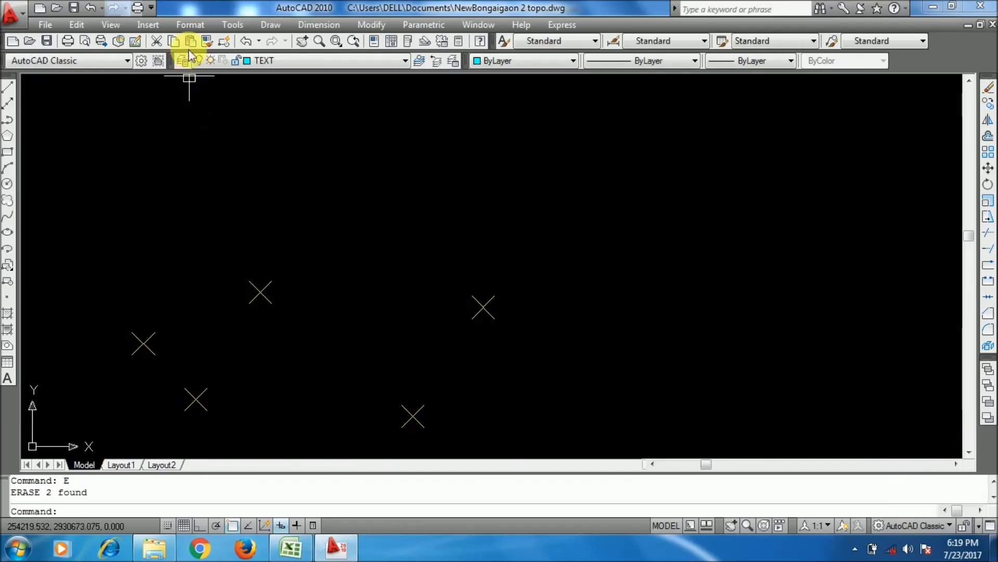
Set the Standard text style's height to 0.4 and apply it
{"action": "left_click", "coordinate": [190, 24]}
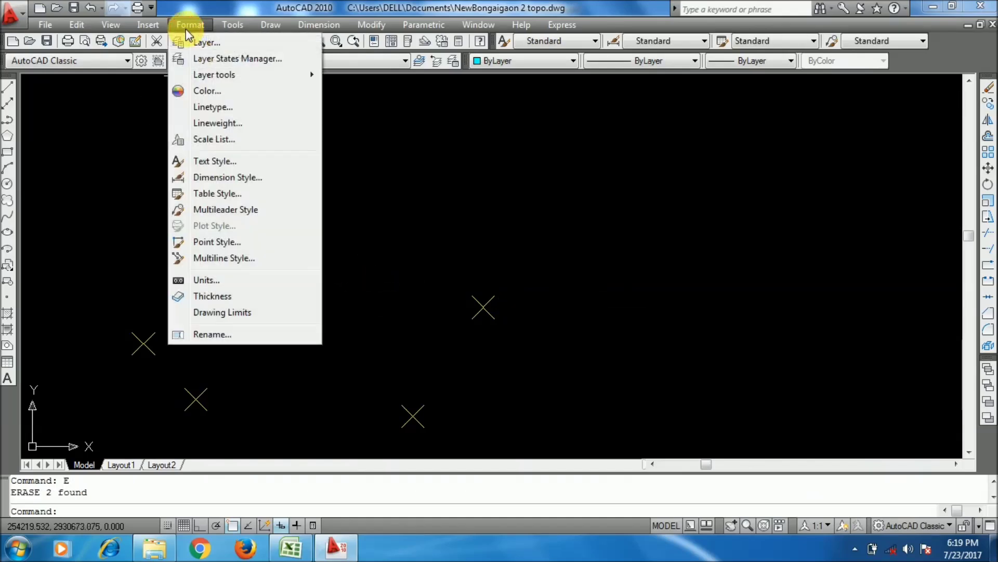
{"action": "left_click", "coordinate": [264, 162]}
{"action": "left_click_drag", "start_coordinate": [578, 267], "coordinate": [525, 269]}
{"action": "type", "text": "0."}
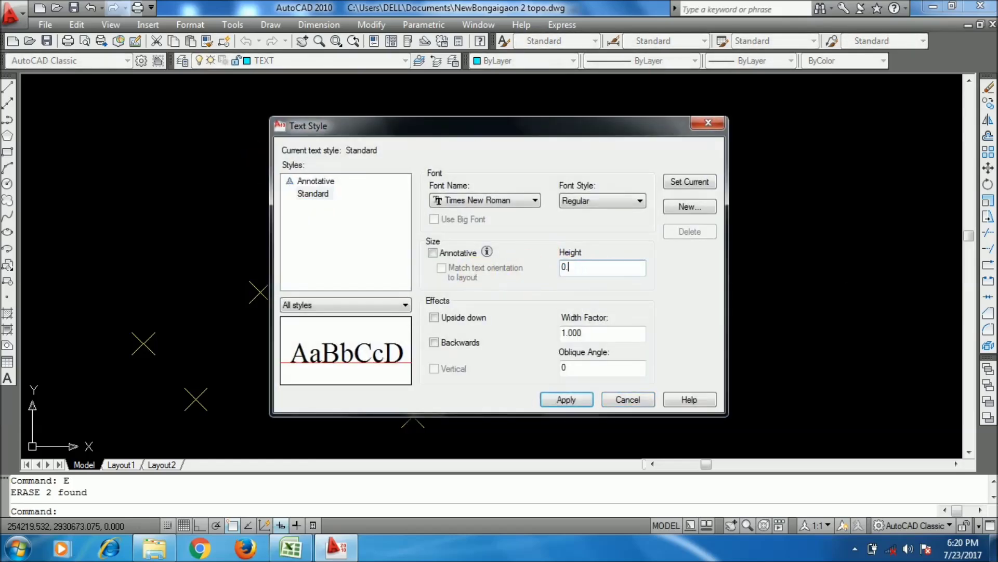
{"action": "type", "text": "4"}
{"action": "left_click", "coordinate": [562, 401]}
{"action": "left_click", "coordinate": [638, 401]}
Switch to Excel and copy the four text import columns for all survey rows, I5:L285
{"action": "scroll", "coordinate": [477, 327], "scroll_direction": "down", "scroll_amount": 6}
{"action": "scroll", "coordinate": [535, 306], "scroll_direction": "up", "scroll_amount": 3}
{"action": "scroll", "coordinate": [553, 275], "scroll_direction": "down", "scroll_amount": 4}
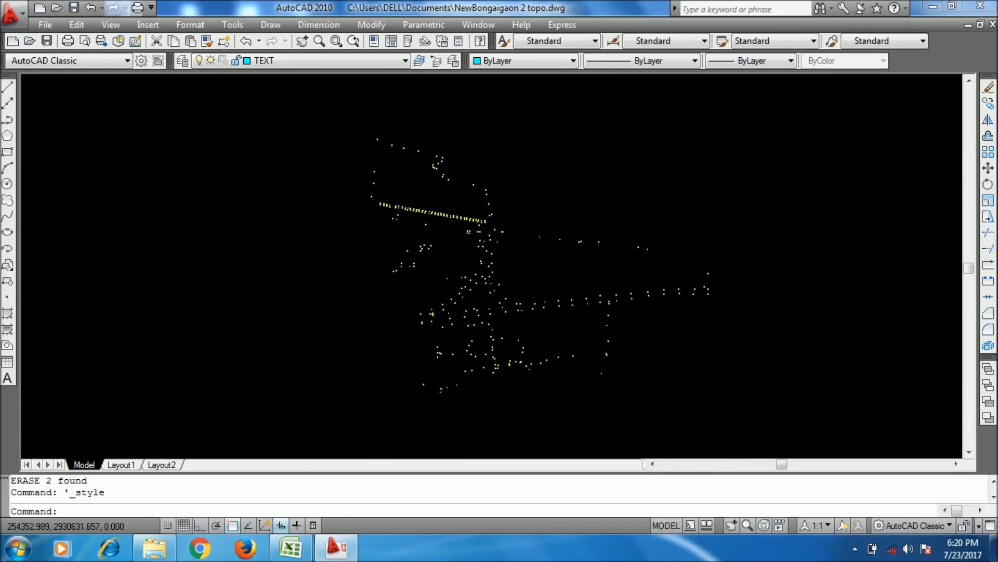
{"action": "scroll", "coordinate": [546, 275], "scroll_direction": "up", "scroll_amount": 2}
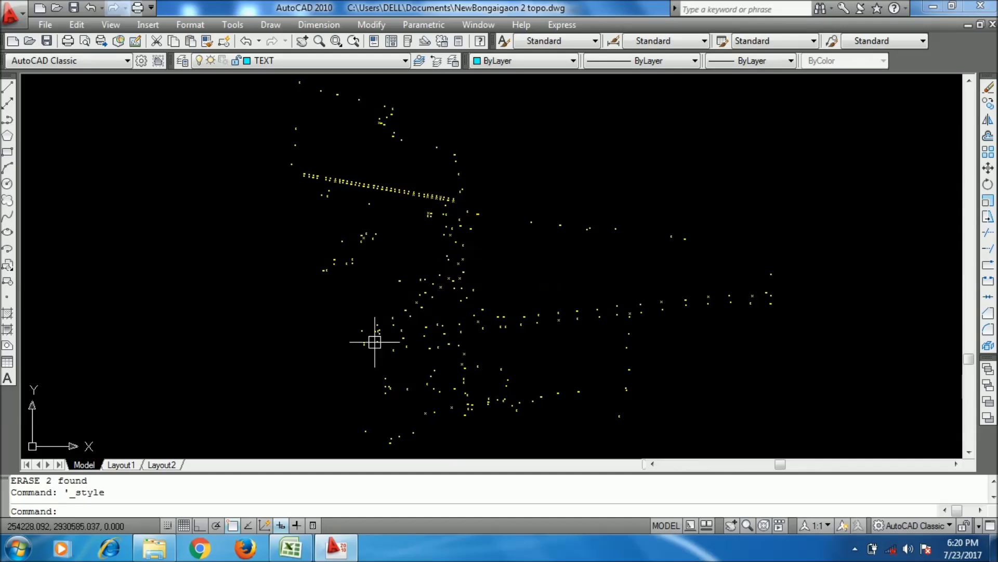
{"action": "left_click", "coordinate": [306, 547]}
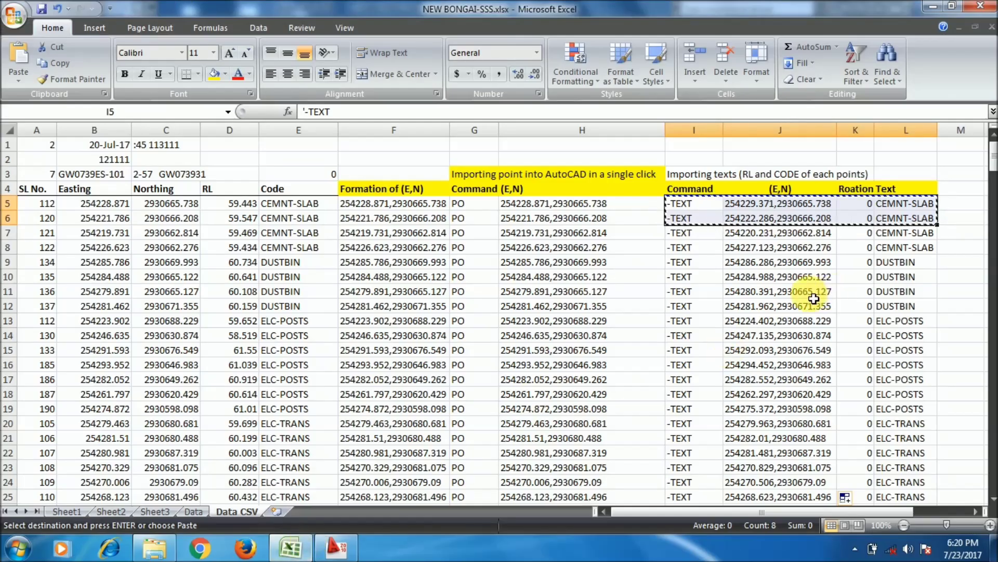
{"action": "left_click_drag", "start_coordinate": [676, 203], "coordinate": [910, 468]}
{"action": "right_click", "coordinate": [856, 246]}
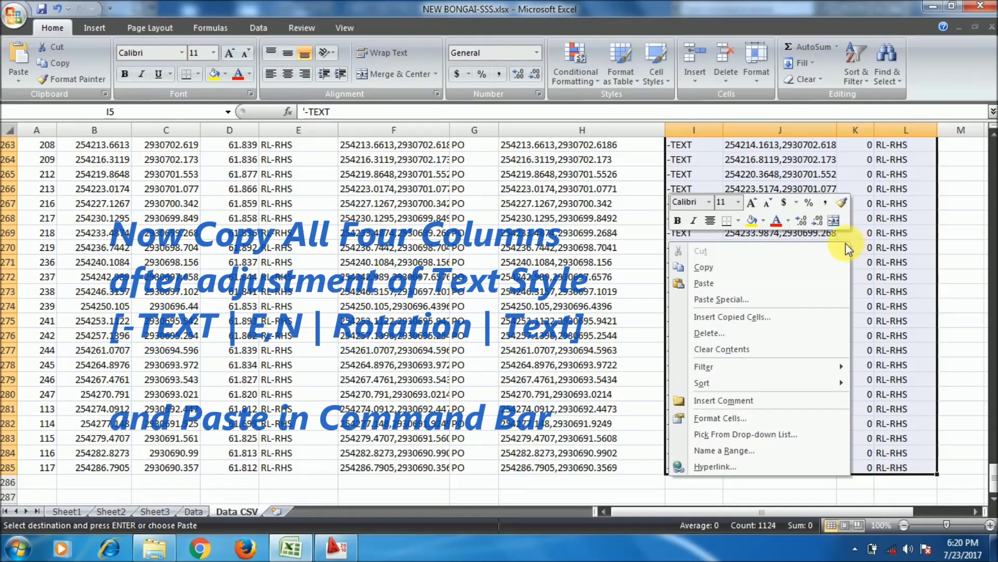
{"action": "left_click", "coordinate": [749, 267]}
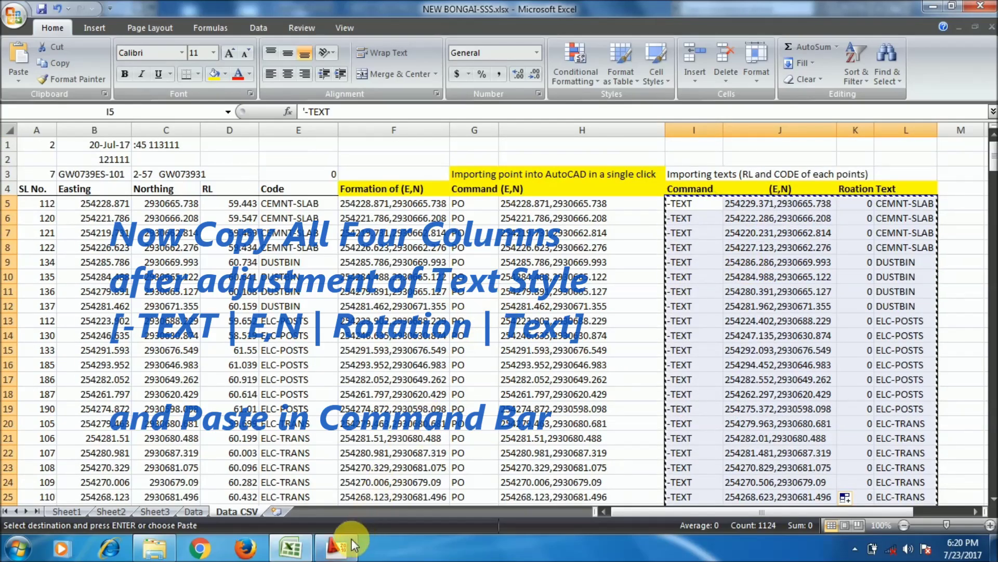
Switch to AutoCAD and paste all copied -TEXT rows at the command line to place every point's code text
{"action": "left_click", "coordinate": [338, 548]}
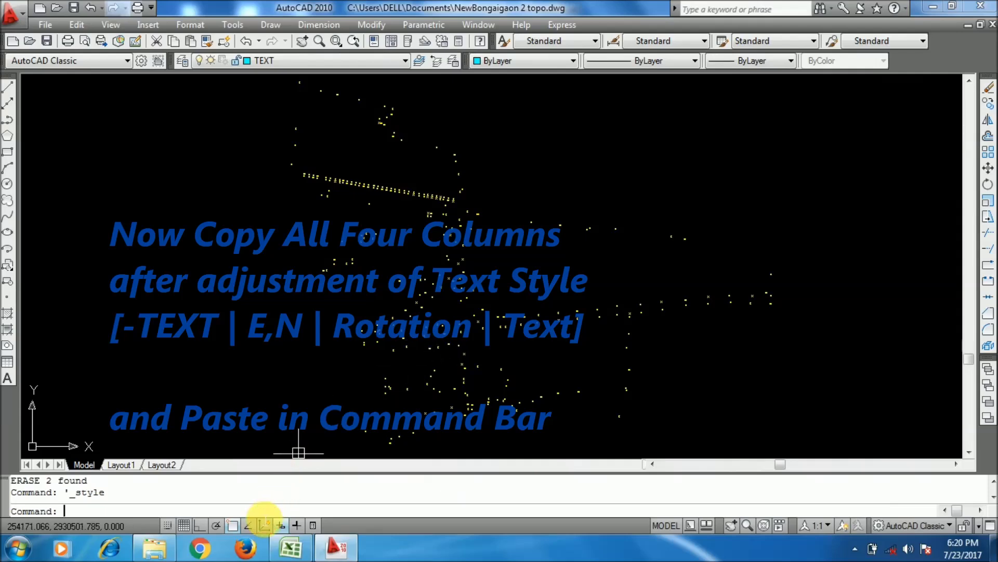
{"action": "right_click", "coordinate": [209, 514]}
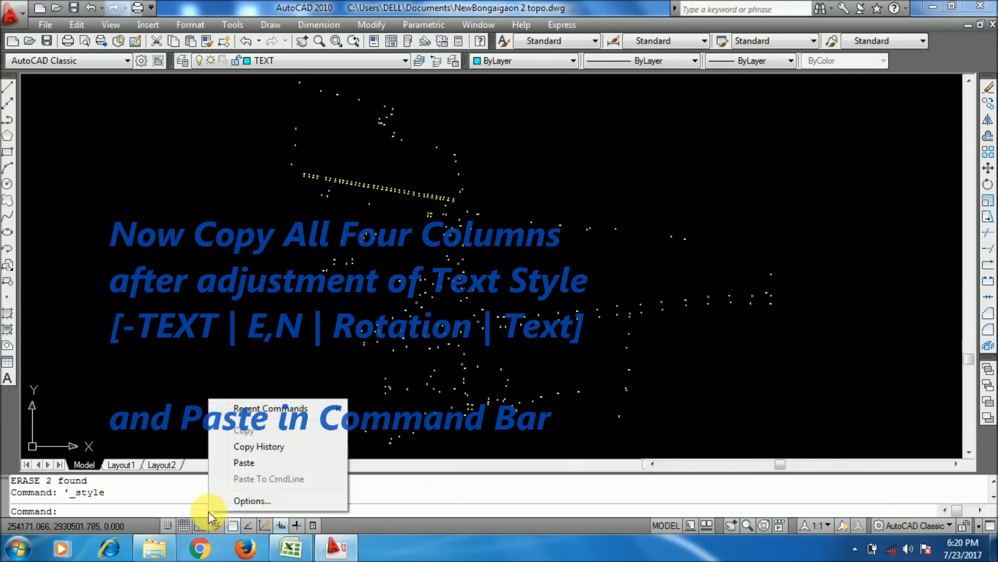
{"action": "left_click", "coordinate": [291, 461]}
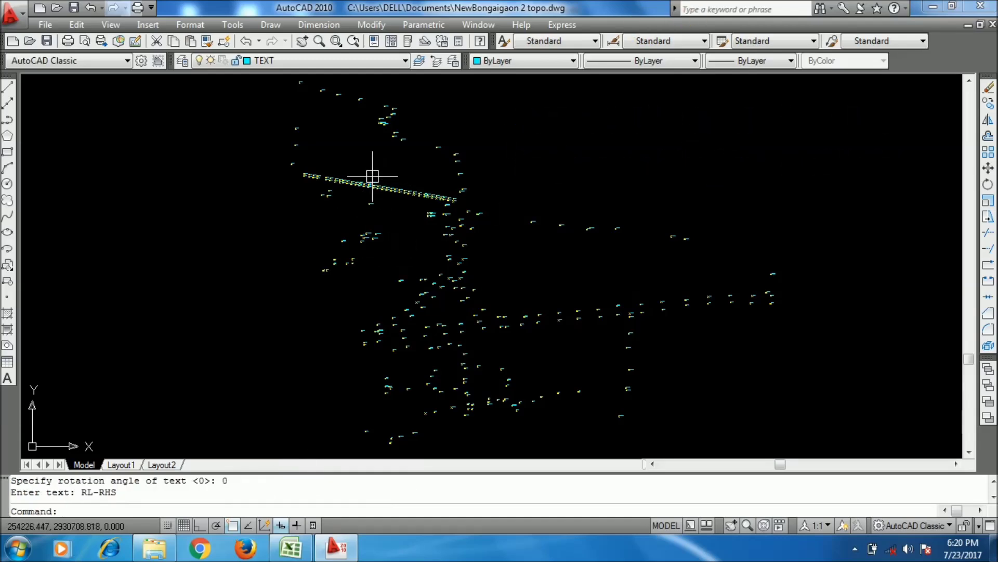
Examine the spacing of the RL-LHS and RL-RHS texts along the double row of points using window zooms
{"action": "type", "text": "Z"}
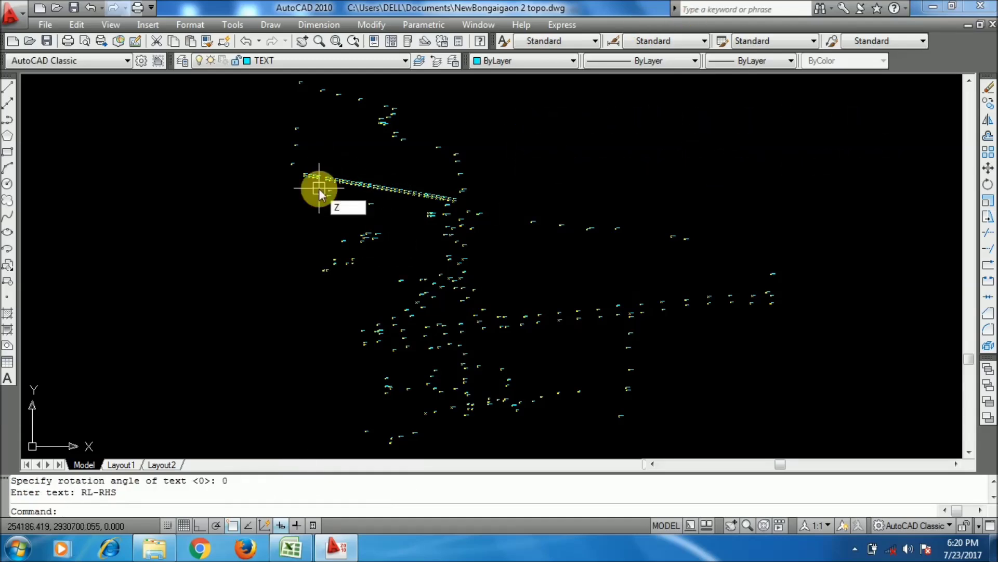
{"action": "type", "text": "OOM"}
{"action": "key", "text": "Return"}
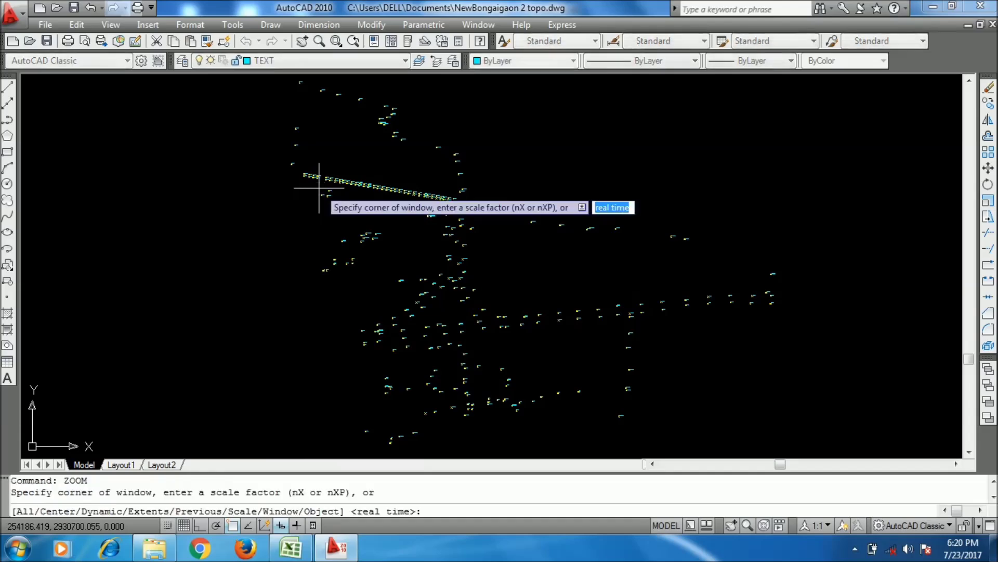
{"action": "key", "text": "Return"}
{"action": "left_click", "coordinate": [304, 164]}
{"action": "left_click", "coordinate": [402, 209]}
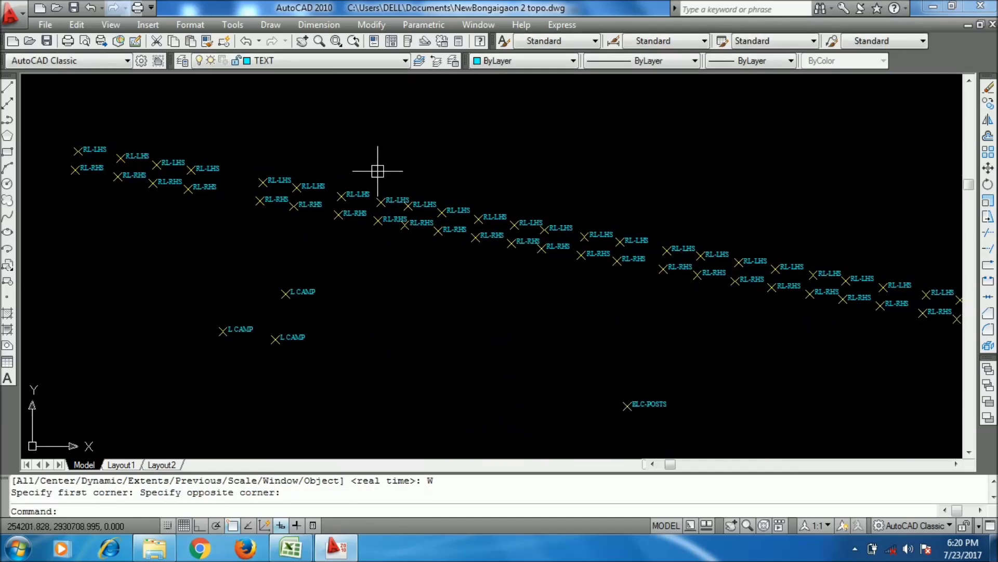
{"action": "key", "text": "Return"}
{"action": "type", "text": "W"}
{"action": "key", "text": "Return"}
{"action": "left_click", "coordinate": [346, 160]}
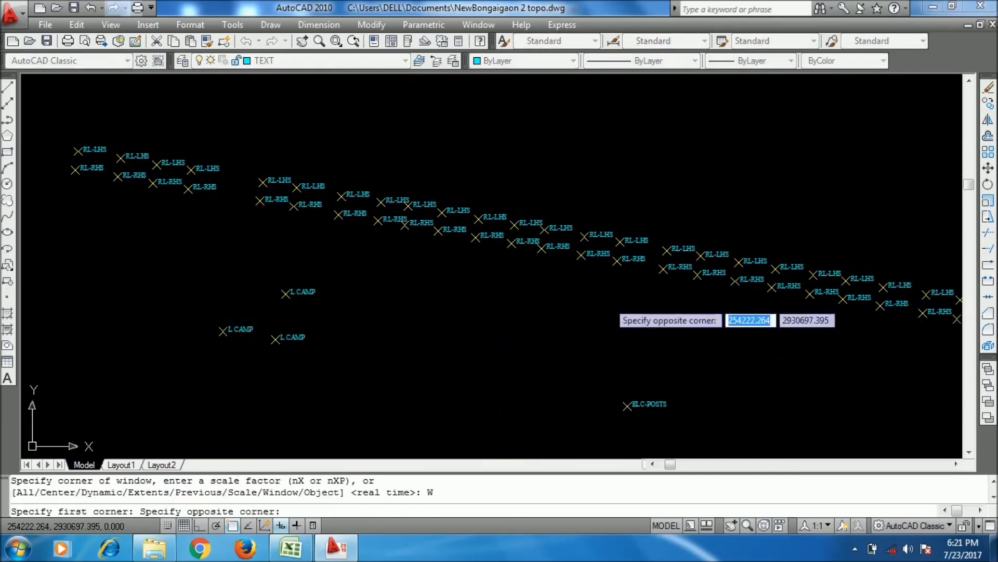
{"action": "left_click", "coordinate": [611, 306]}
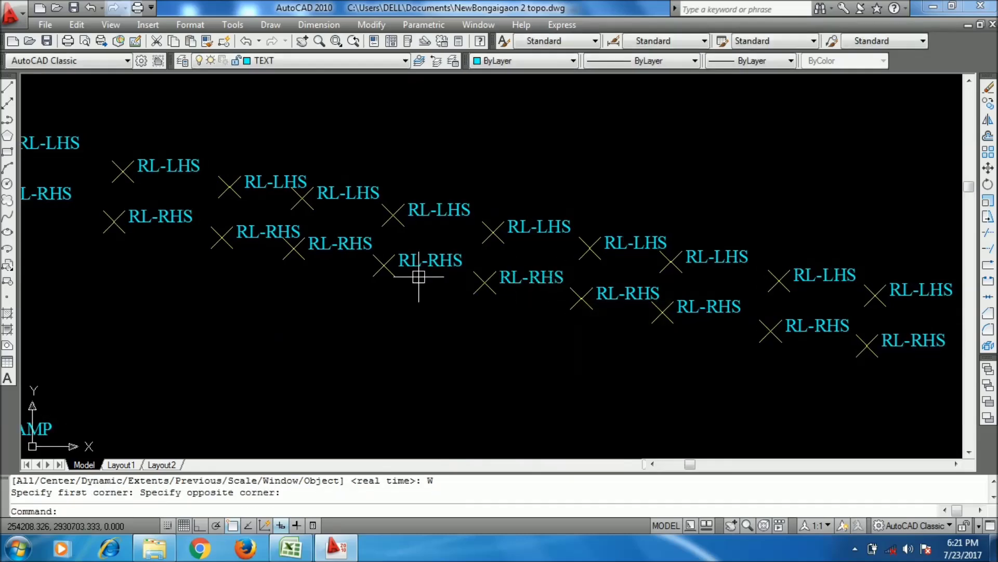
Inspect the text placement at the DUSTBIN points and the RD-LHS and RD-RHS points below them
{"action": "scroll", "coordinate": [417, 276], "scroll_direction": "down", "scroll_amount": 2}
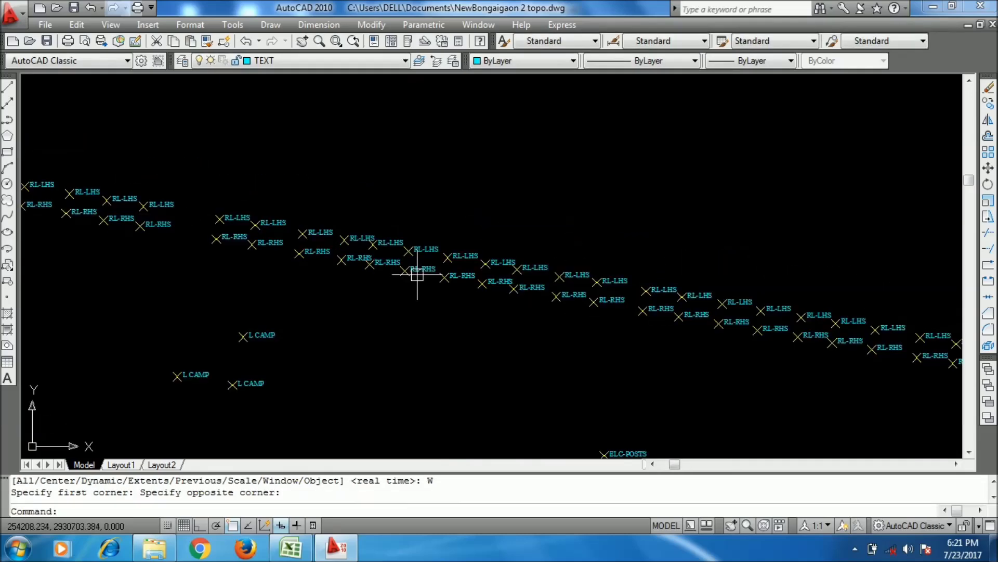
{"action": "scroll", "coordinate": [417, 274], "scroll_direction": "down", "scroll_amount": 2}
{"action": "middle_click_drag", "start_coordinate": [879, 364], "coordinate": [773, 120]}
{"action": "scroll", "coordinate": [664, 114], "scroll_direction": "up", "scroll_amount": 4}
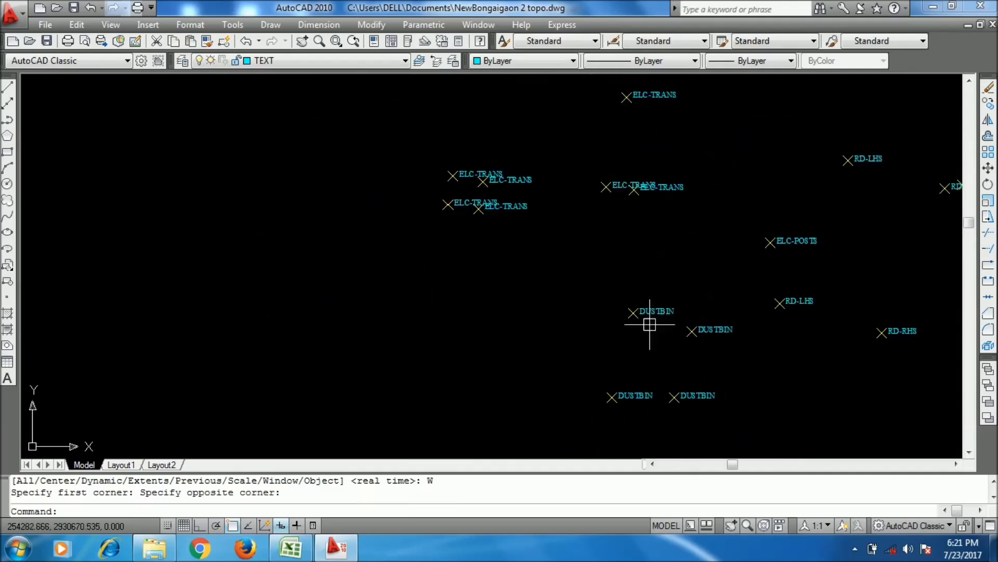
{"action": "scroll", "coordinate": [692, 368], "scroll_direction": "up", "scroll_amount": 2}
{"action": "middle_click_drag", "start_coordinate": [769, 361], "coordinate": [673, 138]}
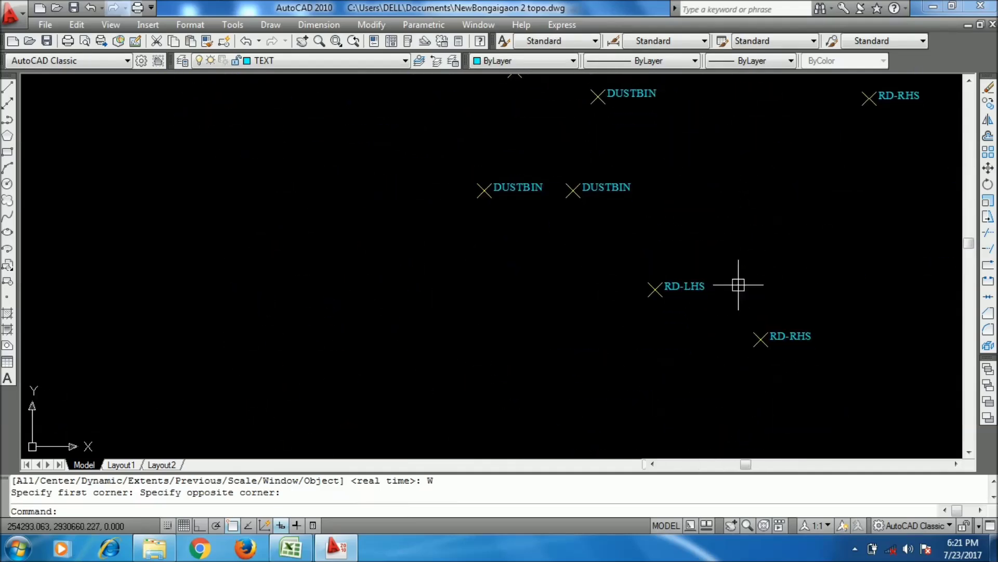
{"action": "scroll", "coordinate": [772, 358], "scroll_direction": "up", "scroll_amount": 4}
{"action": "middle_click_drag", "start_coordinate": [828, 352], "coordinate": [758, 258]}
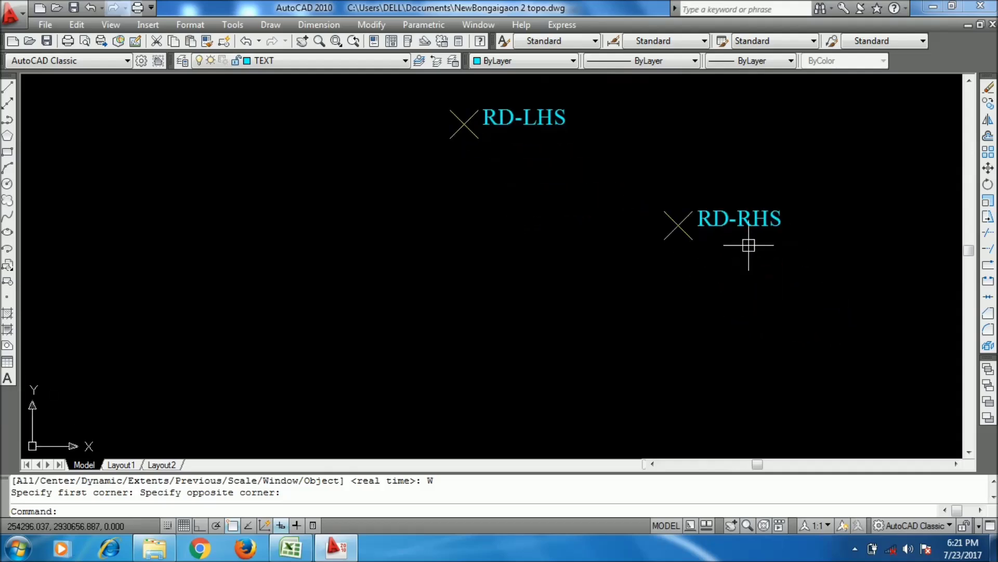
Check the clearance between markers and texts at the RD-CNTR and RD-LHS points along the road
{"action": "scroll", "coordinate": [749, 245], "scroll_direction": "down", "scroll_amount": 5}
{"action": "middle_click_drag", "start_coordinate": [687, 385], "coordinate": [641, 241]}
{"action": "scroll", "coordinate": [606, 263], "scroll_direction": "up", "scroll_amount": 3}
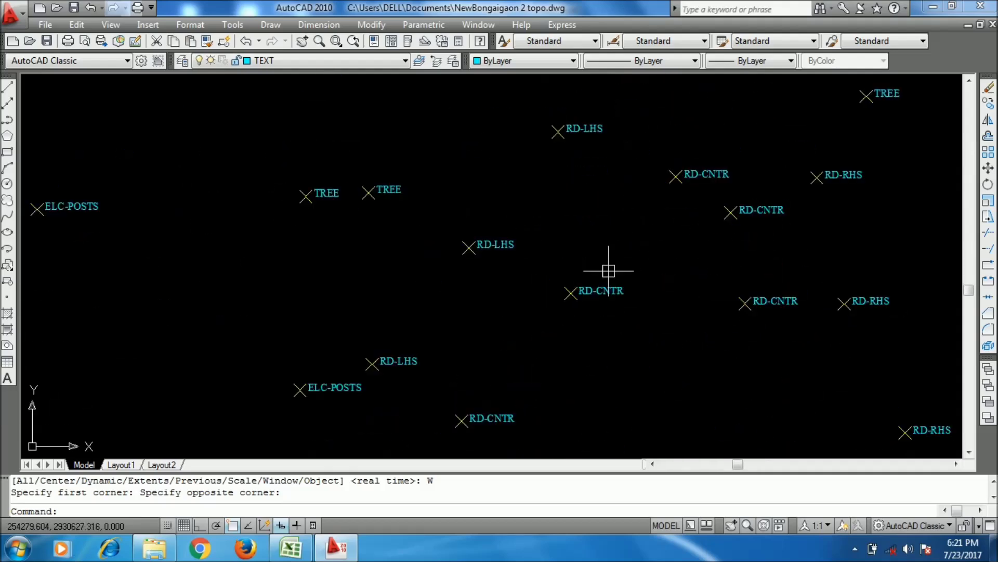
{"action": "scroll", "coordinate": [579, 309], "scroll_direction": "up", "scroll_amount": 3}
{"action": "middle_click_drag", "start_coordinate": [579, 309], "coordinate": [613, 279]}
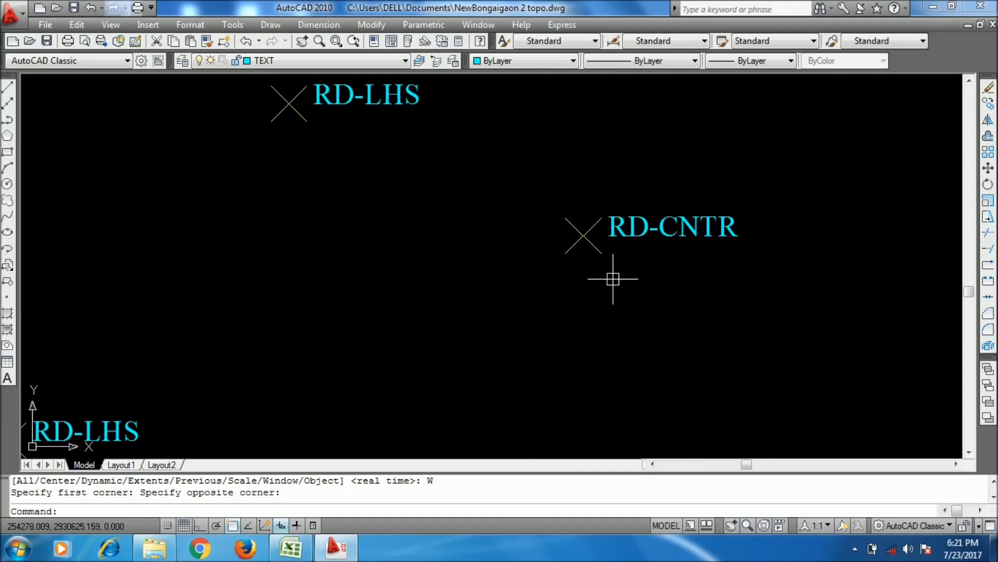
{"action": "scroll", "coordinate": [525, 234], "scroll_direction": "down", "scroll_amount": 5}
{"action": "mouse_move", "coordinate": [553, 265]}
{"action": "middle_mouse_down"}
{"action": "mouse_move", "coordinate": [591, 194]}
{"action": "mouse_move", "coordinate": [521, 235]}
{"action": "middle_mouse_up"}
{"action": "scroll", "coordinate": [398, 292], "scroll_direction": "up", "scroll_amount": 2}
{"action": "scroll", "coordinate": [288, 277], "scroll_direction": "up", "scroll_amount": 3}
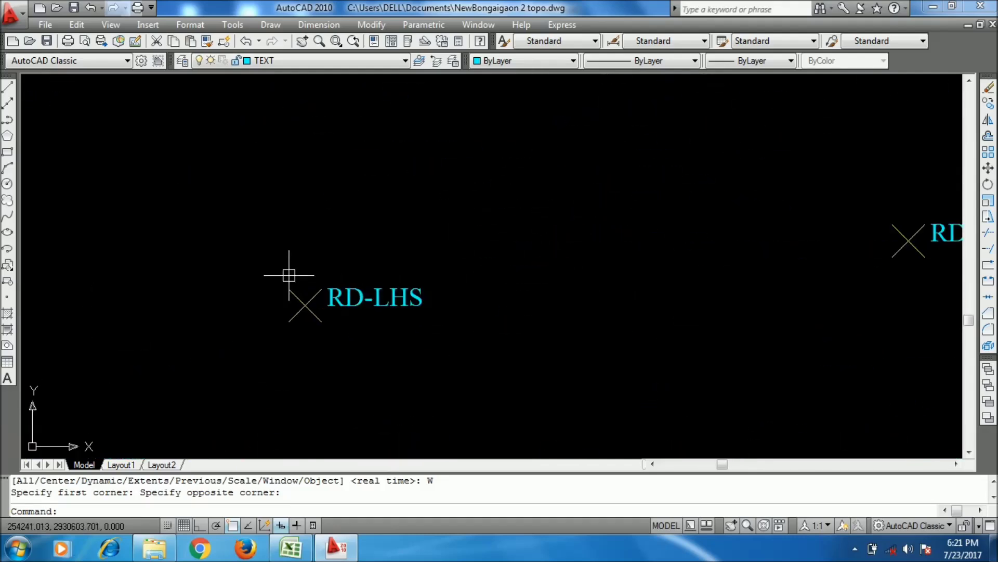
Examine the code texts around the ELC-TRANS cluster and the CEMNT-SLAB and L CAMP points
{"action": "scroll", "coordinate": [289, 275], "scroll_direction": "down", "scroll_amount": 6}
{"action": "mouse_move", "coordinate": [355, 189]}
{"action": "middle_mouse_down"}
{"action": "mouse_move", "coordinate": [383, 203]}
{"action": "mouse_move", "coordinate": [427, 306]}
{"action": "middle_mouse_up"}
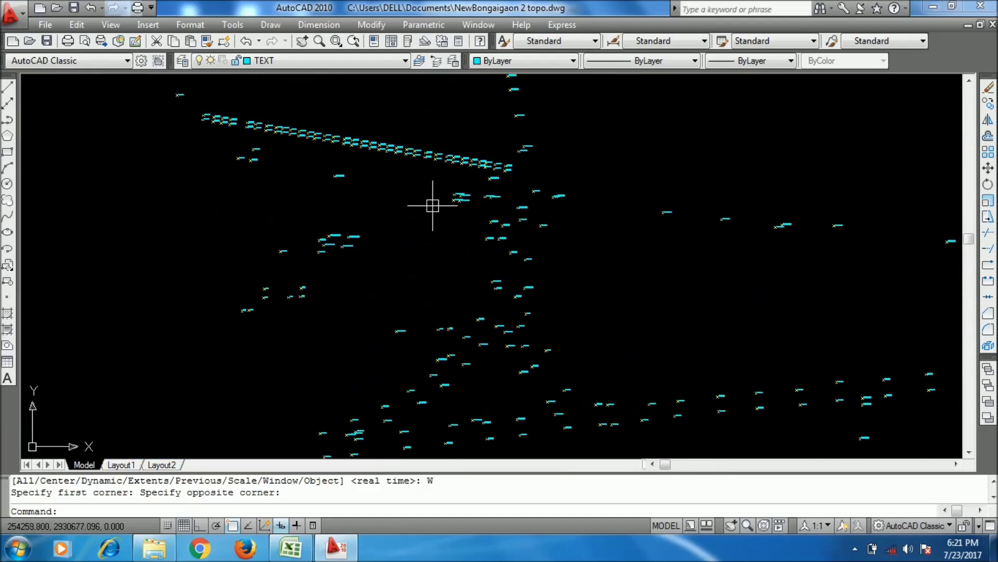
{"action": "scroll", "coordinate": [433, 206], "scroll_direction": "up", "scroll_amount": 4}
{"action": "scroll", "coordinate": [415, 171], "scroll_direction": "up", "scroll_amount": 6}
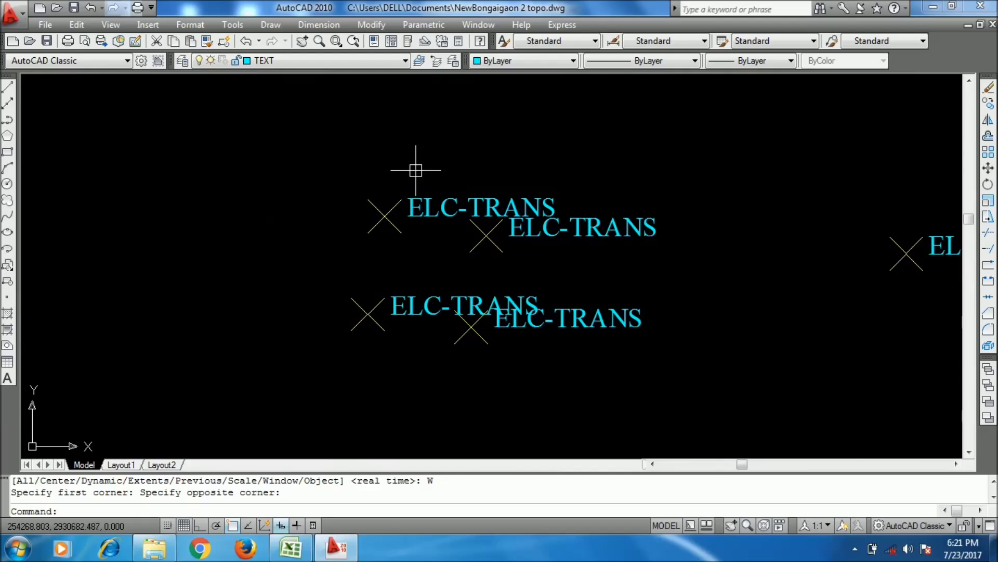
{"action": "scroll", "coordinate": [415, 170], "scroll_direction": "down", "scroll_amount": 7}
{"action": "scroll", "coordinate": [416, 177], "scroll_direction": "up", "scroll_amount": 2}
{"action": "middle_click_drag", "start_coordinate": [292, 174], "coordinate": [380, 201]}
{"action": "scroll", "coordinate": [311, 273], "scroll_direction": "up", "scroll_amount": 5}
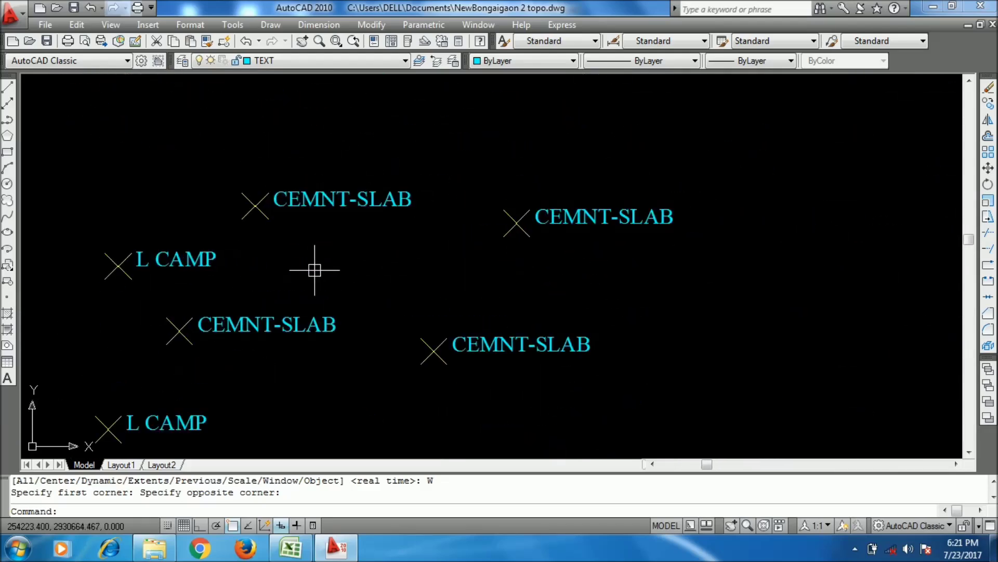
{"action": "middle_click_drag", "start_coordinate": [315, 270], "coordinate": [417, 250]}
{"action": "middle_click_drag", "start_coordinate": [584, 249], "coordinate": [574, 278]}
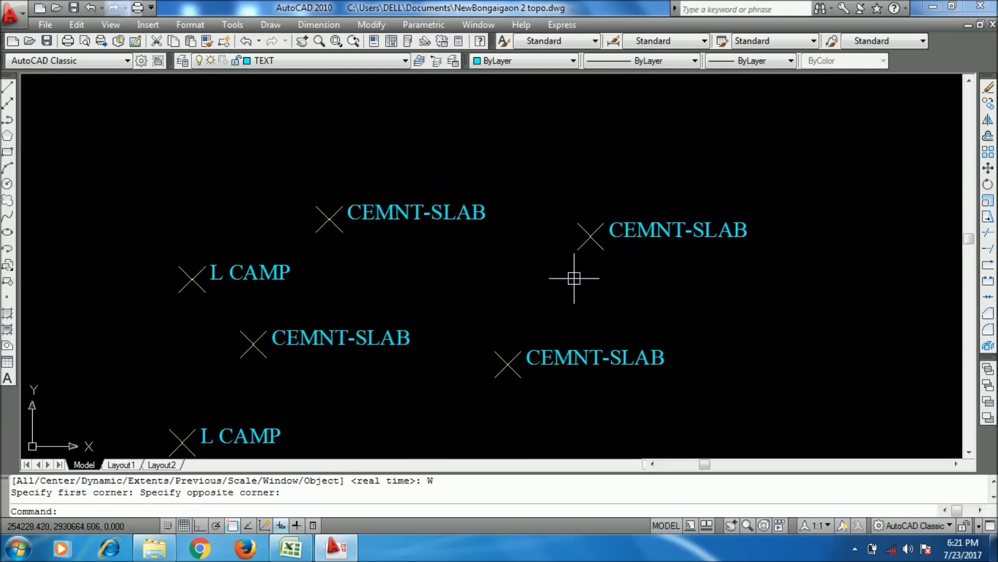
{"action": "scroll", "coordinate": [390, 224], "scroll_direction": "up", "scroll_amount": 2}
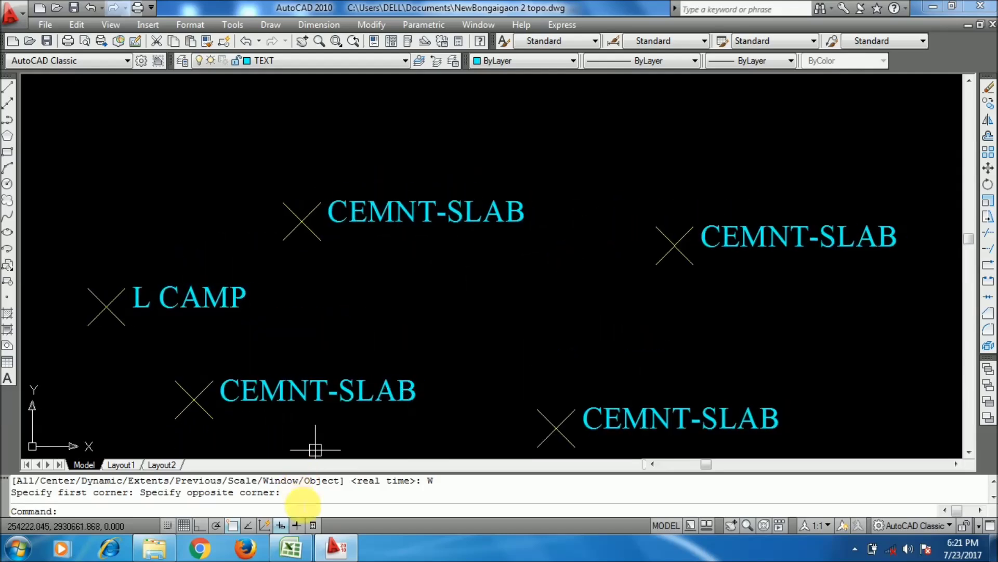
Switch to the Excel workbook, clear the copy selection, and review the first row's offset (E,N) formula and RL value
{"action": "left_click", "coordinate": [290, 548]}
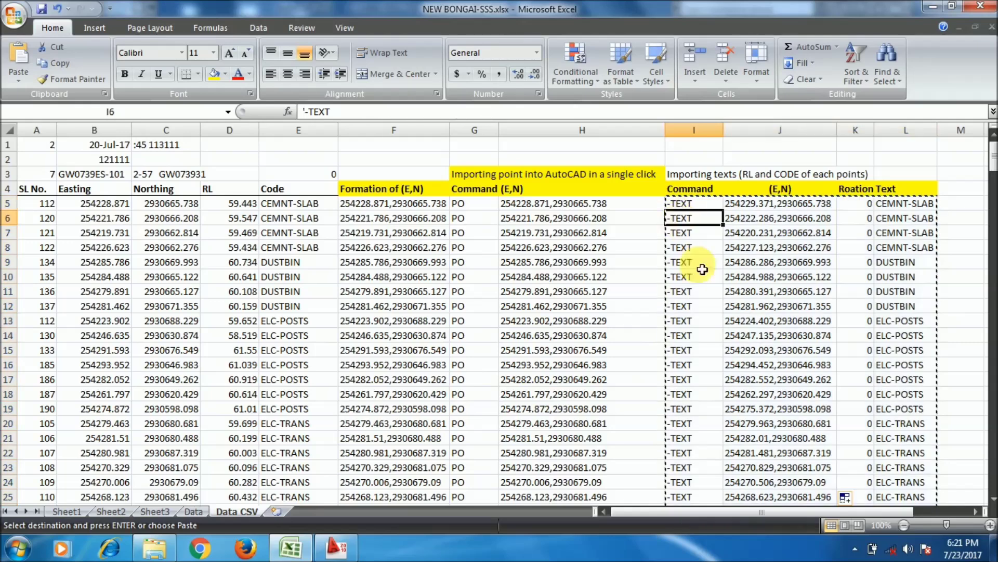
{"action": "left_click", "coordinate": [692, 208]}
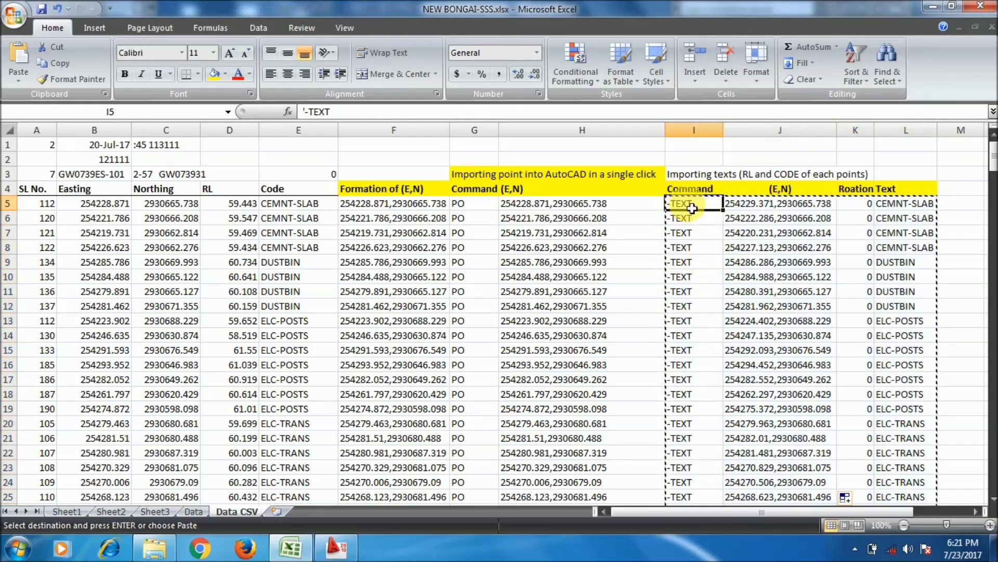
{"action": "key", "text": "Escape"}
{"action": "left_click", "coordinate": [777, 209]}
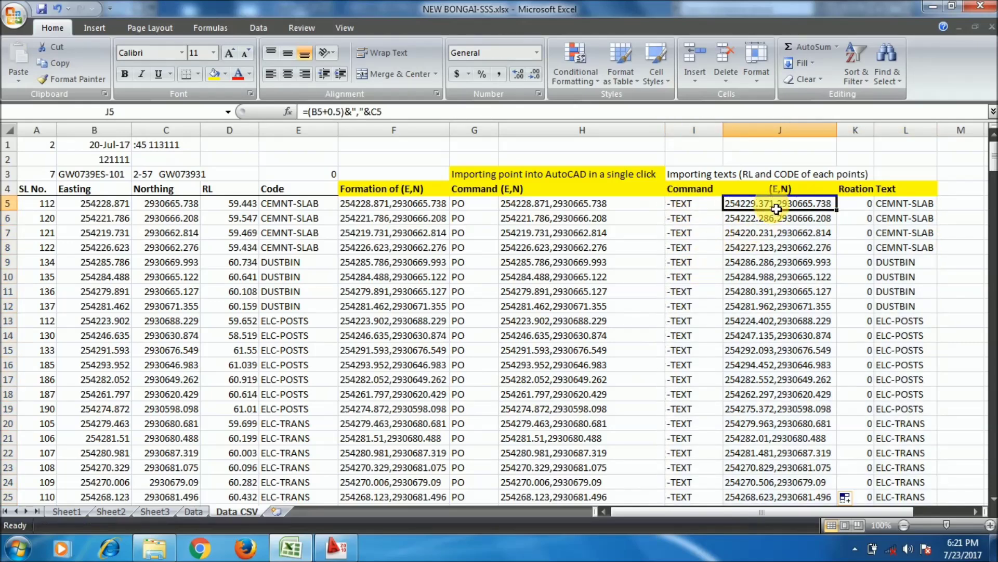
{"action": "left_click", "coordinate": [242, 206]}
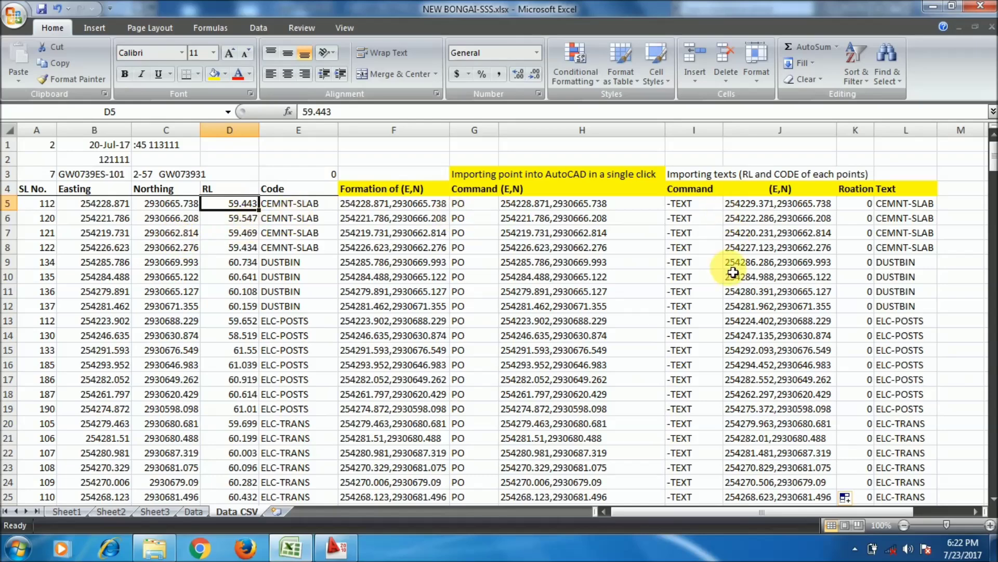
{"action": "left_click", "coordinate": [804, 203]}
Copy the text-import table's title and header rows I3:L4 to the blank area starting at N3
{"action": "left_click_drag", "start_coordinate": [665, 513], "coordinate": [804, 511]}
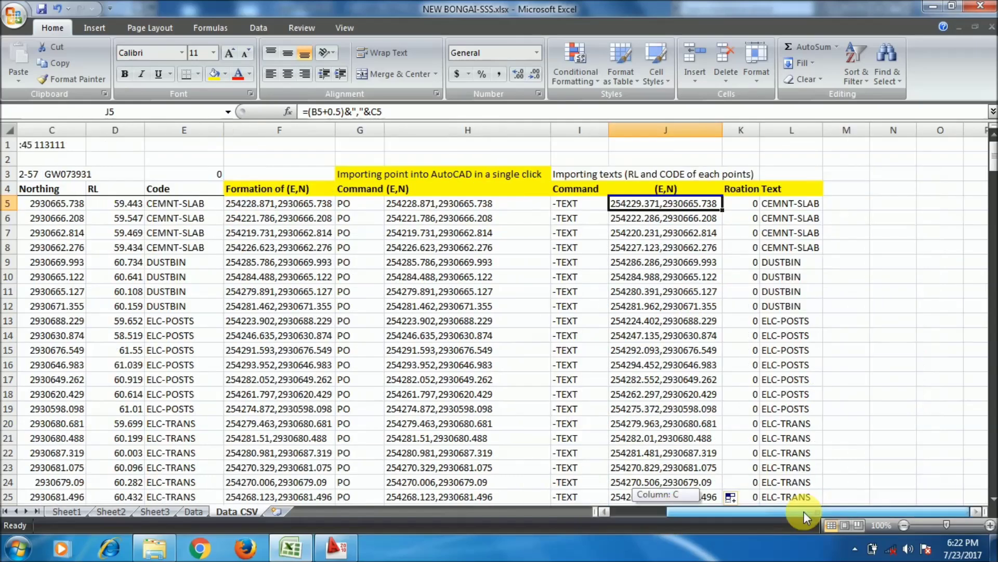
{"action": "left_click_drag", "start_coordinate": [874, 509], "coordinate": [917, 511]}
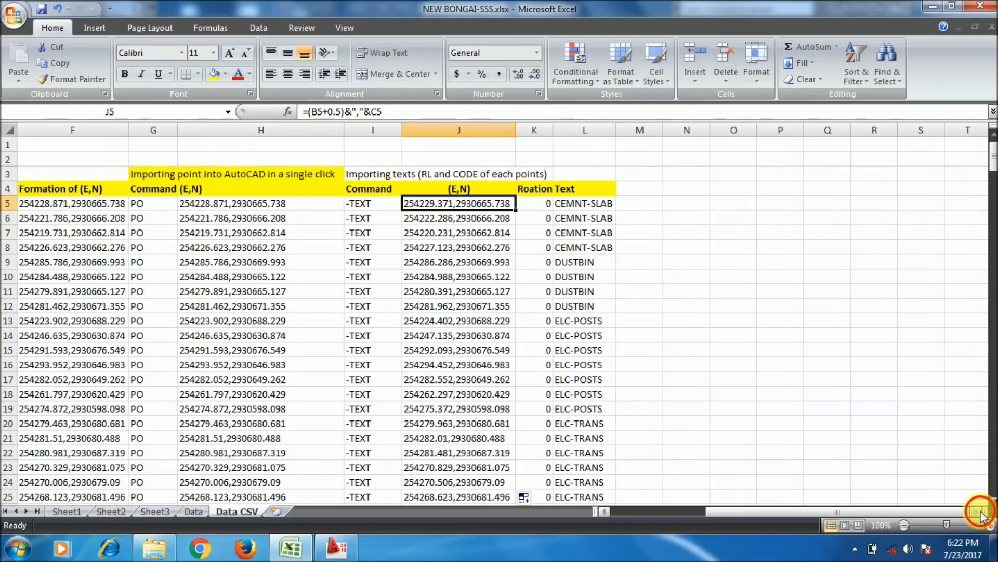
{"action": "left_click_drag", "start_coordinate": [274, 189], "coordinate": [464, 188]}
{"action": "left_click_drag", "start_coordinate": [270, 180], "coordinate": [476, 198]}
{"action": "key", "text": "ctrl+c"}
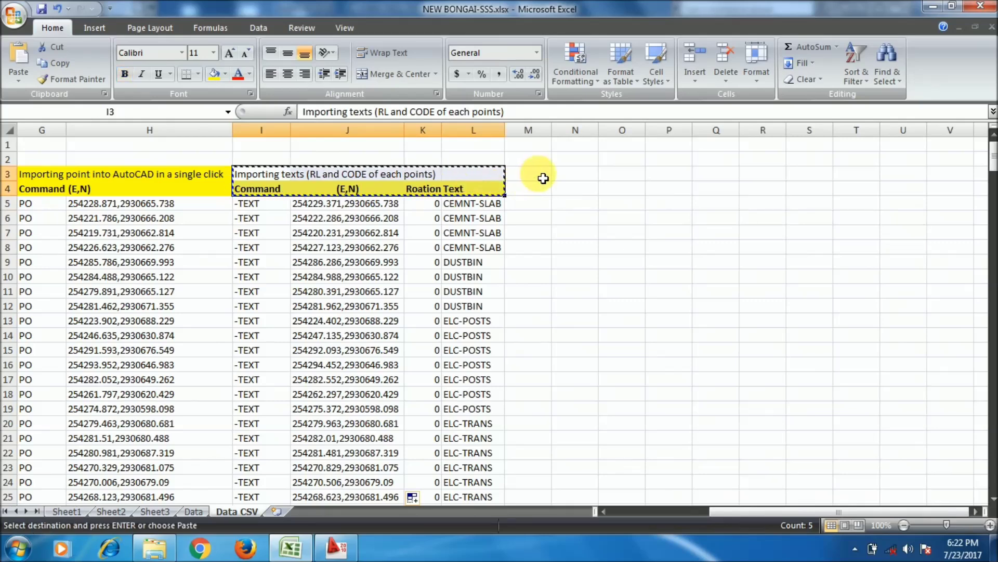
{"action": "left_click", "coordinate": [561, 178]}
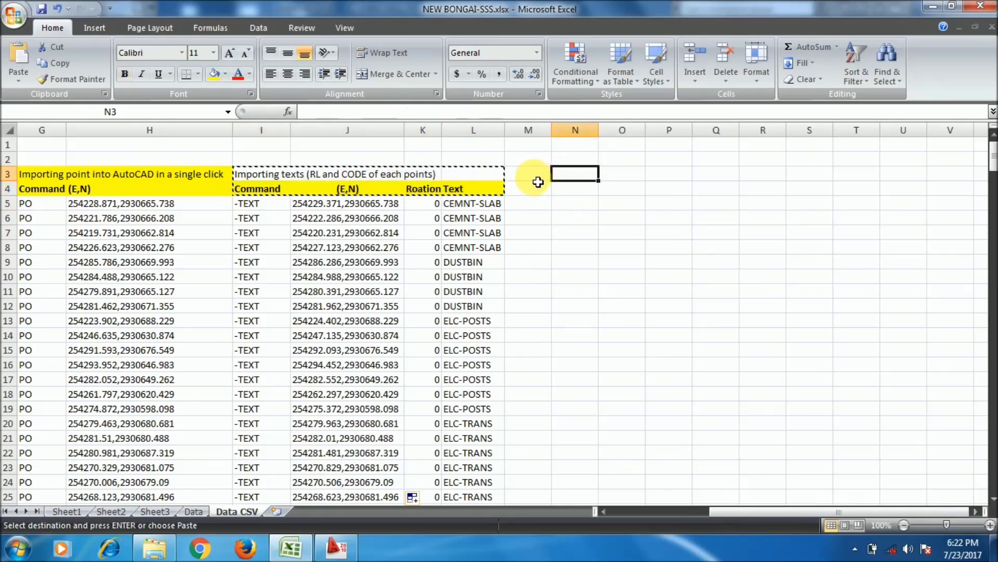
{"action": "key", "text": "ctrl+v"}
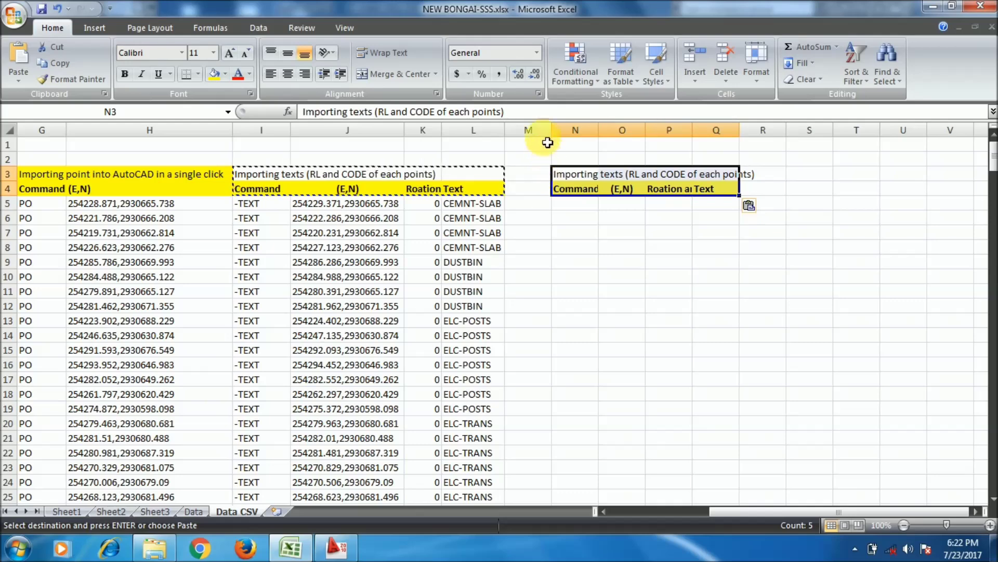
Narrow blank column M slightly and widen column N enough to show its Command heading
{"action": "left_click_drag", "start_coordinate": [552, 130], "coordinate": [537, 131]}
{"action": "left_click_drag", "start_coordinate": [559, 195], "coordinate": [567, 204]}
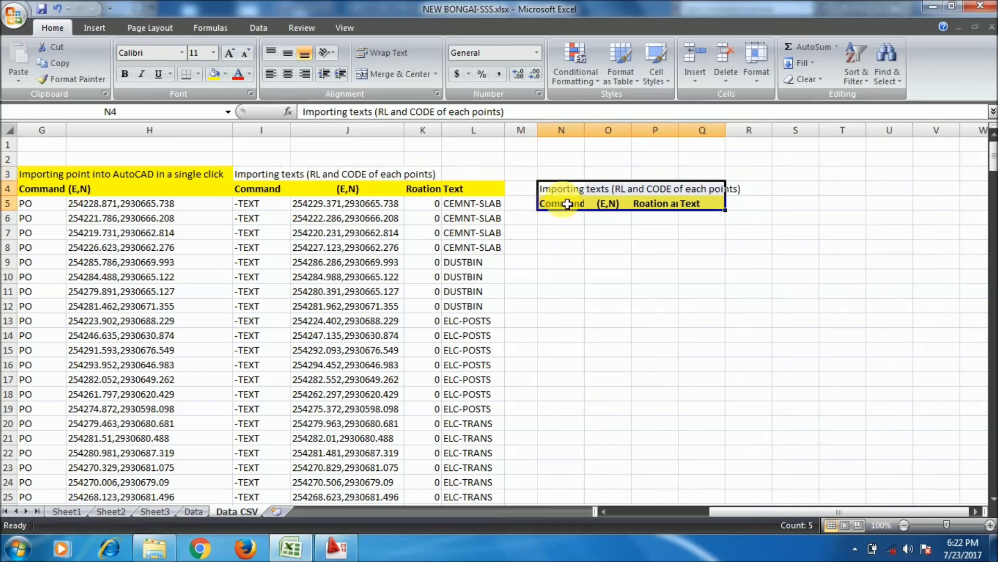
{"action": "key", "text": "ctrl+z"}
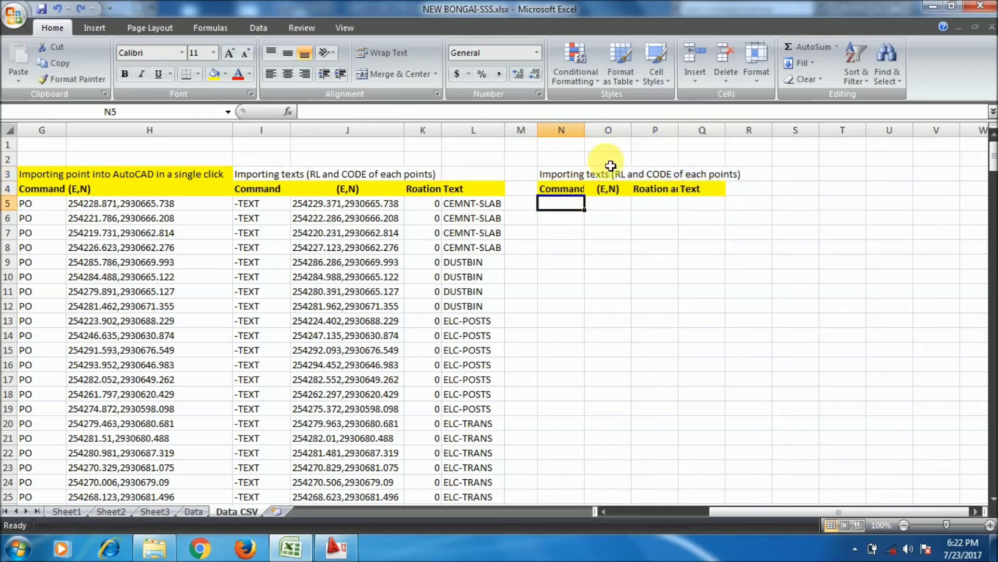
{"action": "left_click_drag", "start_coordinate": [590, 137], "coordinate": [590, 134]}
{"action": "double_click", "coordinate": [591, 134]}
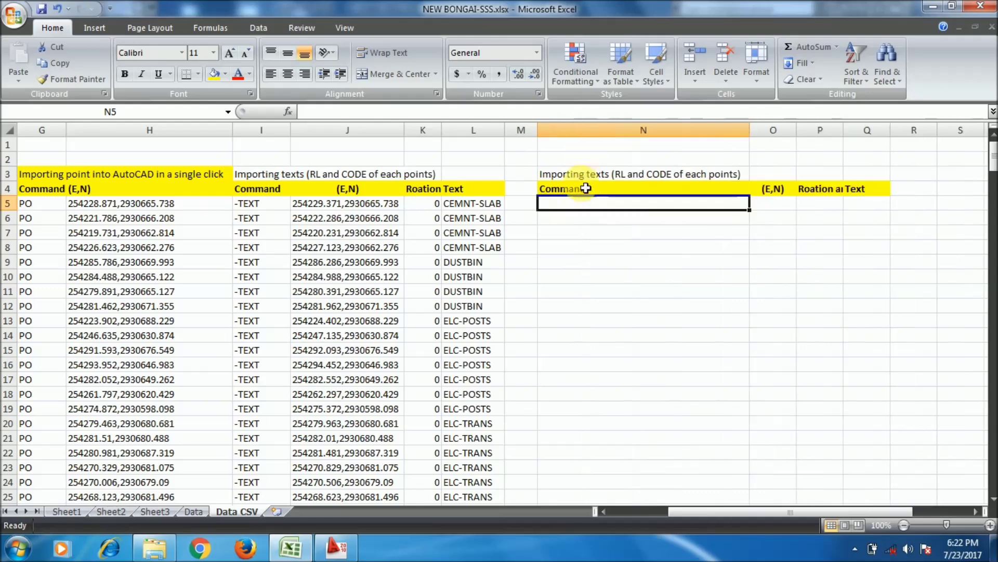
{"action": "left_click_drag", "start_coordinate": [754, 143], "coordinate": [602, 136]}
Enter '-TEXT as literal text in N5, under the new table's Command heading
{"action": "type", "text": "="}
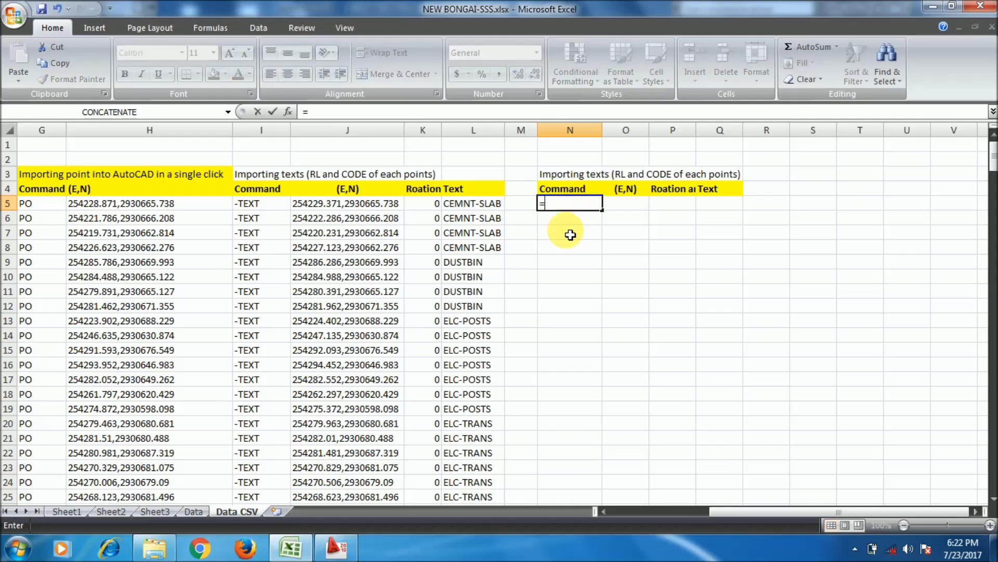
{"action": "key", "text": "Escape"}
{"action": "type", "text": "'-TEXT"}
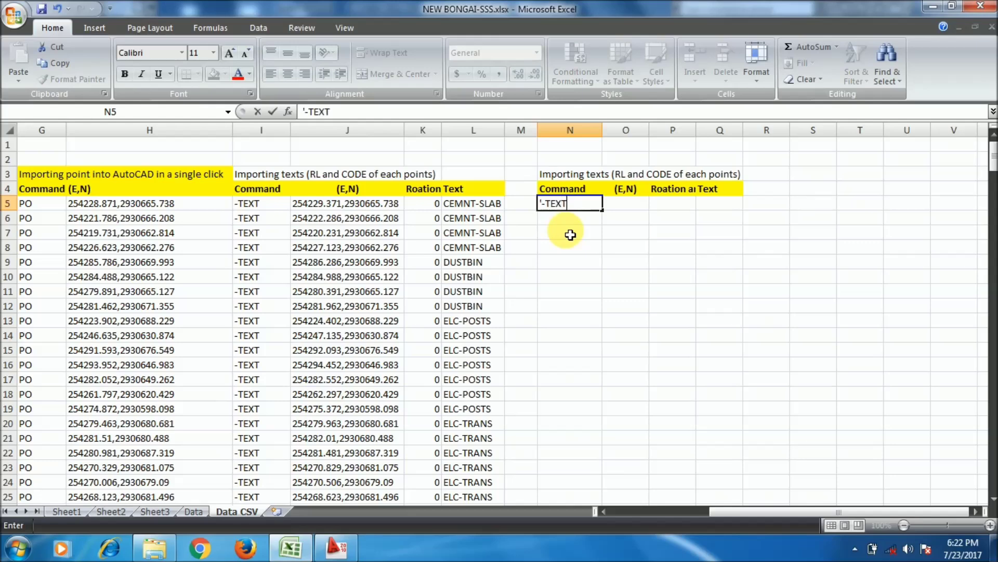
{"action": "key", "text": "Return"}
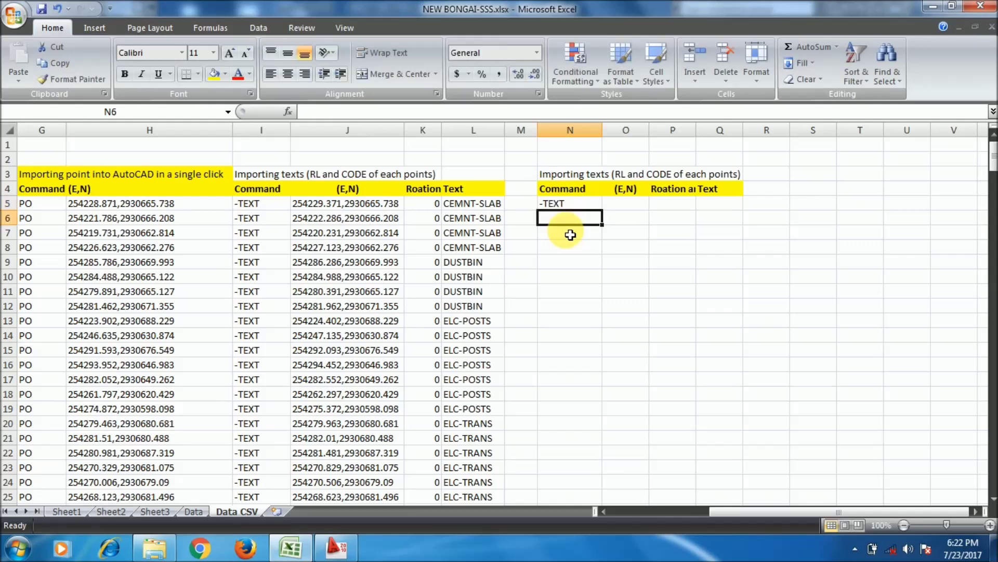
Enter the formula =B5&","&C5 in O5 to join the first point's Easting and Northing
{"action": "left_click", "coordinate": [618, 207]}
{"action": "type", "text": "="}
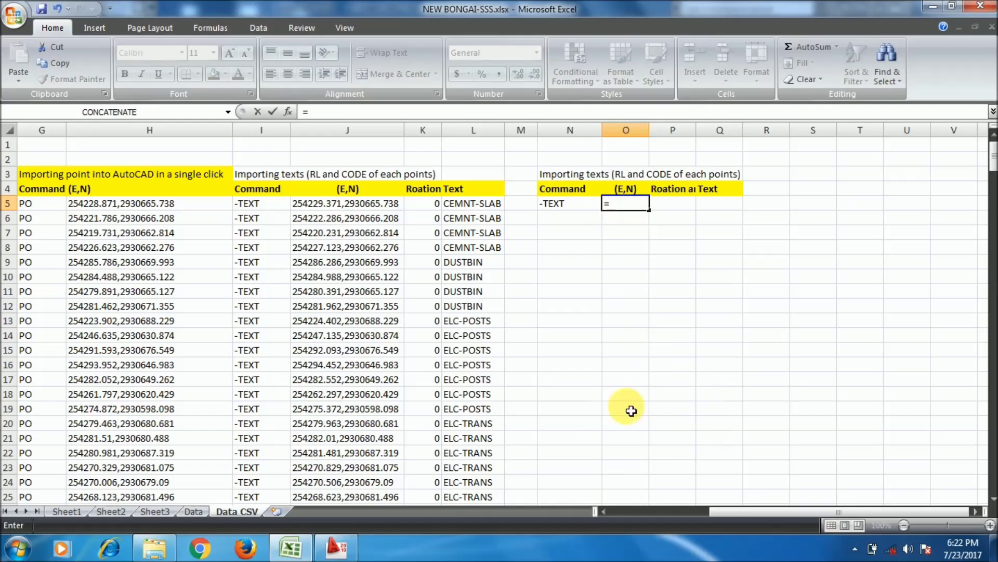
{"action": "left_click_drag", "start_coordinate": [719, 515], "coordinate": [621, 515]}
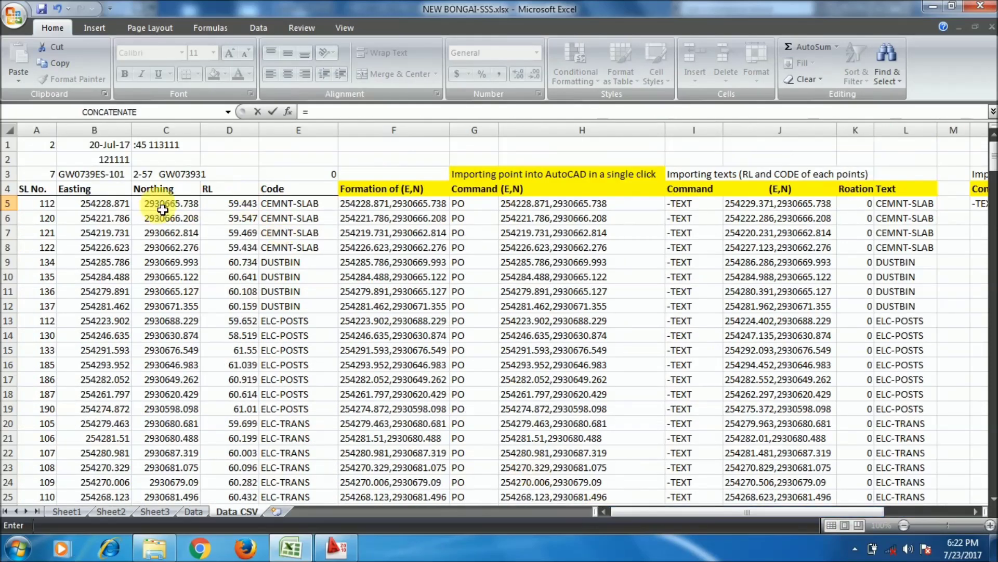
{"action": "left_click", "coordinate": [107, 203]}
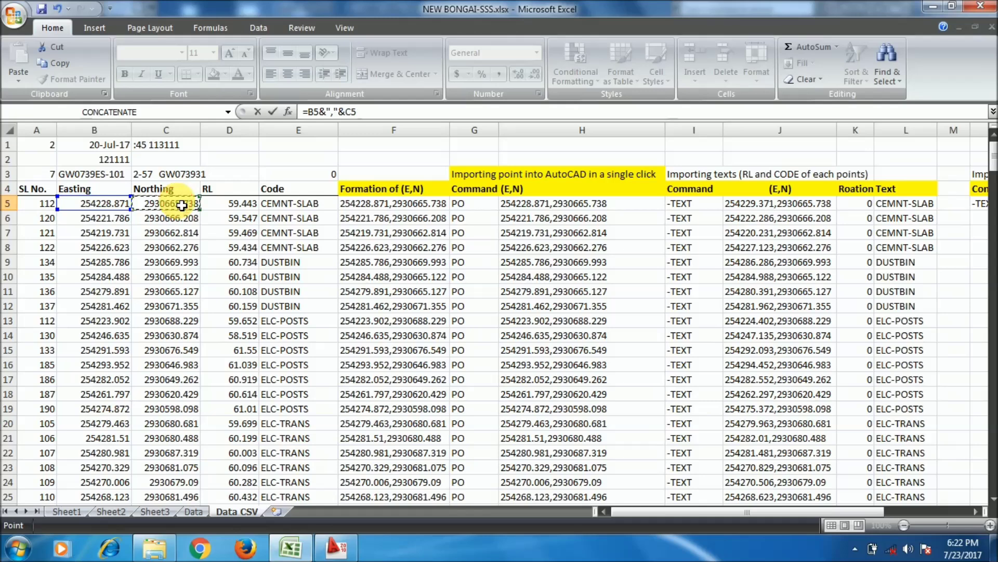
{"action": "key", "text": "Return"}
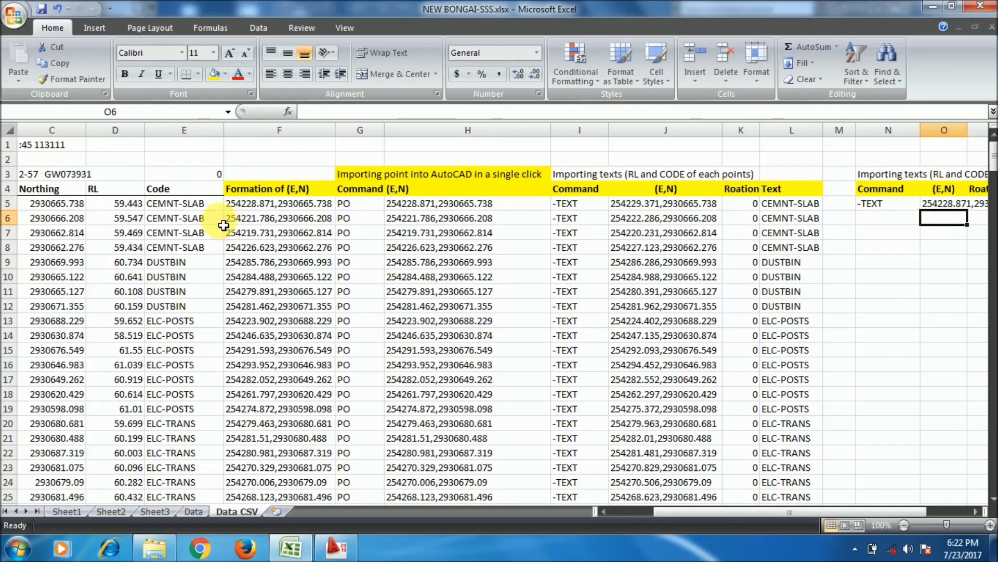
Fit column O to the joined coordinates and narrow column N slightly
{"action": "left_click", "coordinate": [965, 203]}
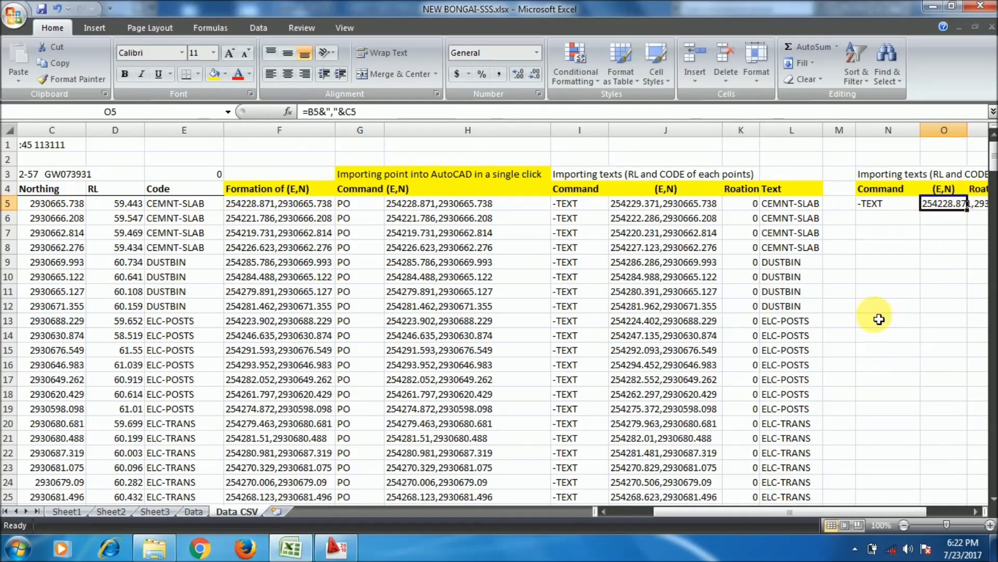
{"action": "left_click_drag", "start_coordinate": [651, 508], "coordinate": [827, 502]}
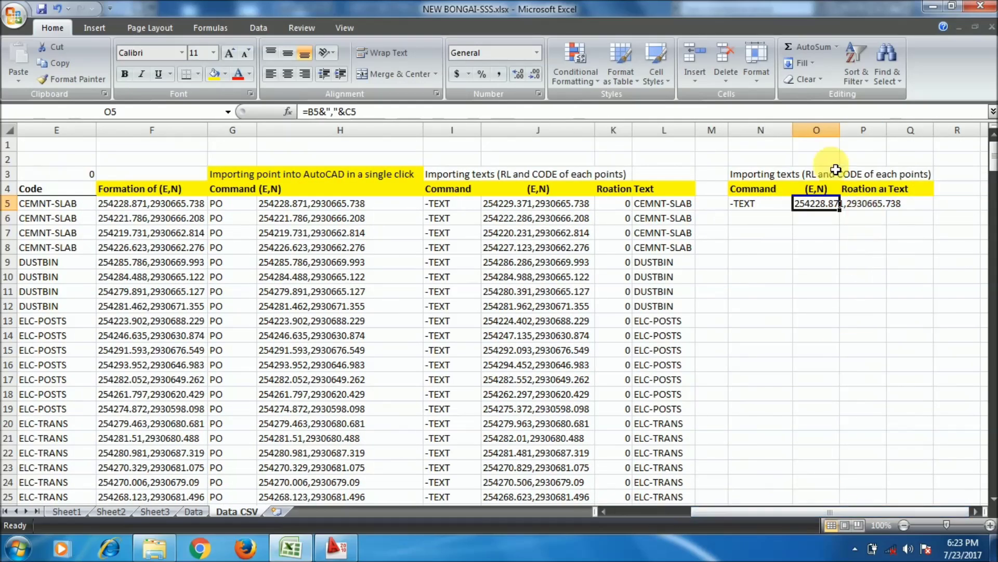
{"action": "double_click", "coordinate": [839, 130]}
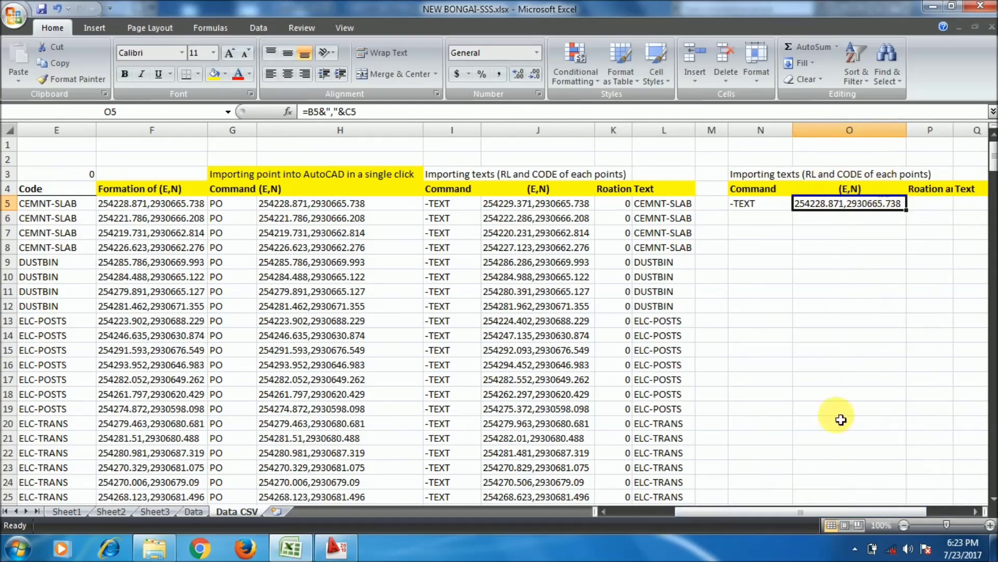
{"action": "left_click_drag", "start_coordinate": [793, 132], "coordinate": [785, 135]}
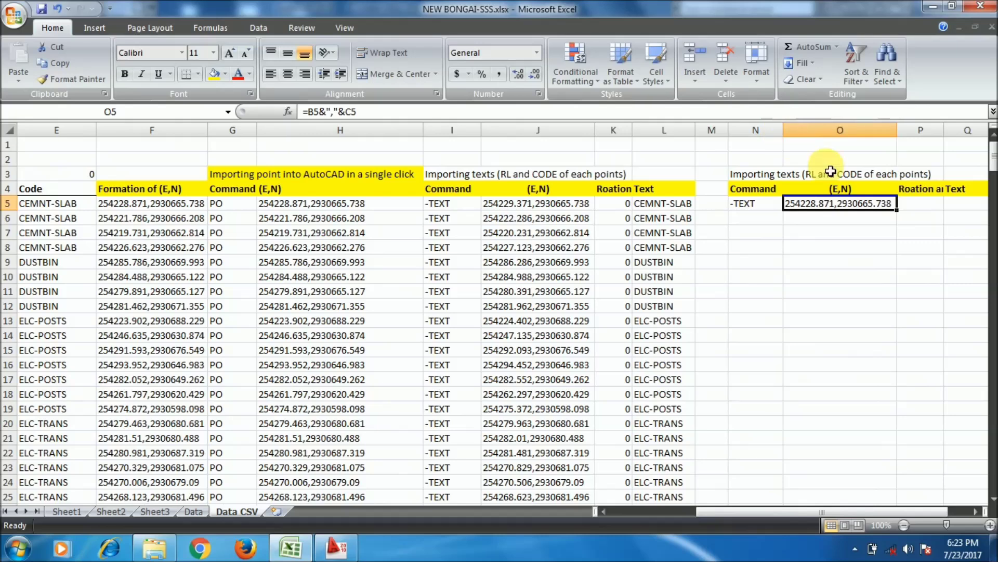
Enter rotation 0 in P5 and link the Text cell Q5 to the point's RL with =D5
{"action": "left_click", "coordinate": [923, 211]}
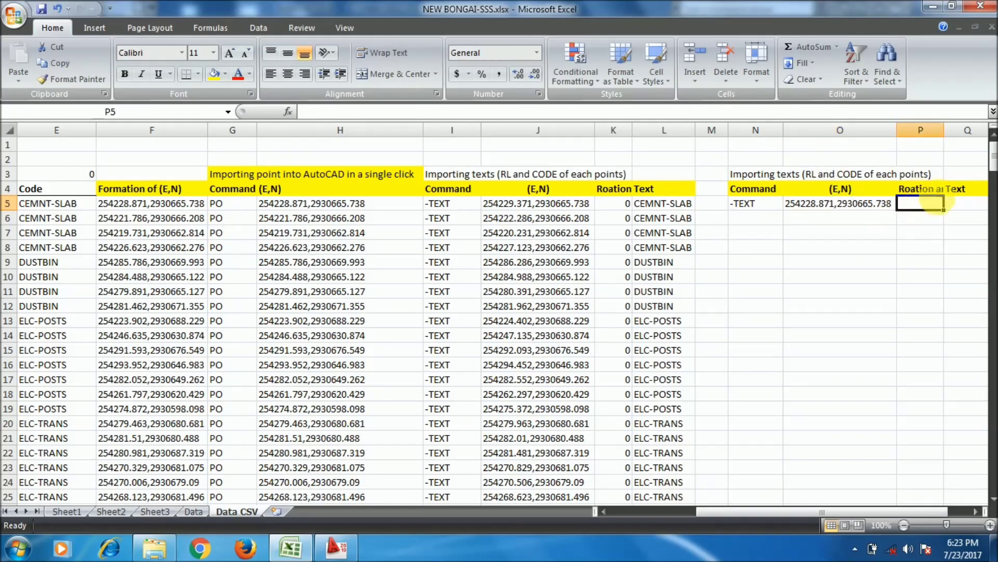
{"action": "type", "text": "0"}
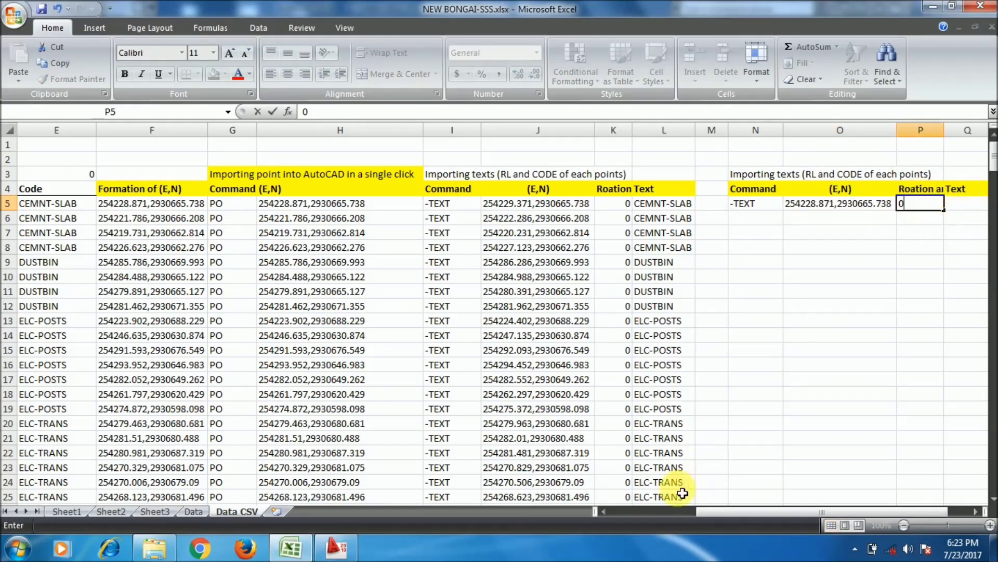
{"action": "left_click_drag", "start_coordinate": [721, 514], "coordinate": [736, 513]}
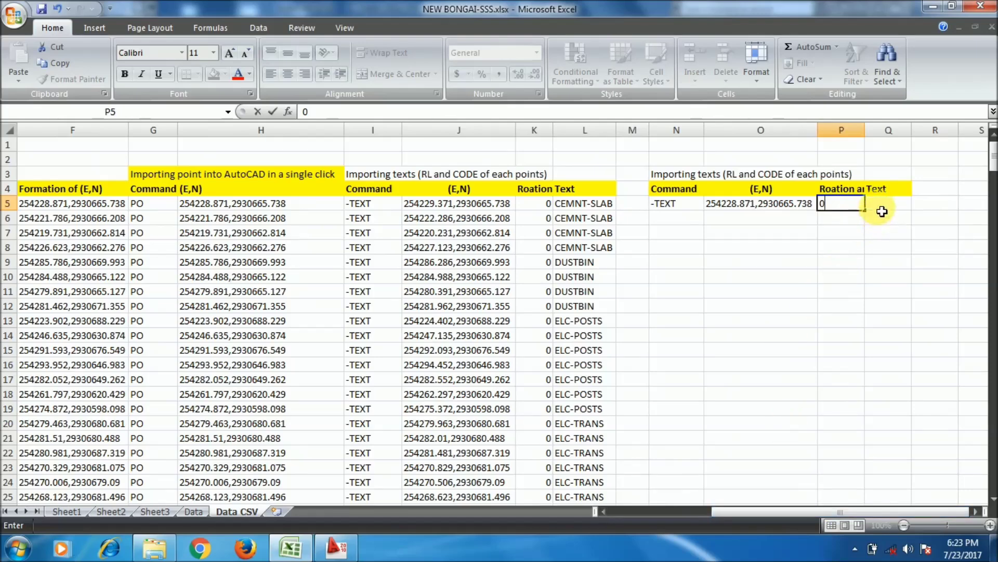
{"action": "left_click", "coordinate": [883, 210]}
{"action": "type", "text": "="}
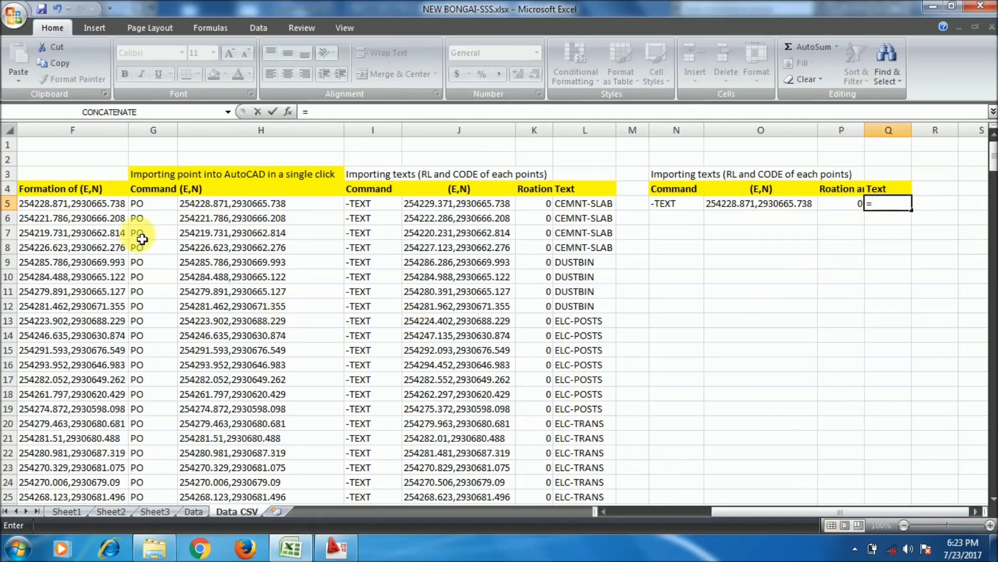
{"action": "left_click_drag", "start_coordinate": [720, 512], "coordinate": [640, 512]}
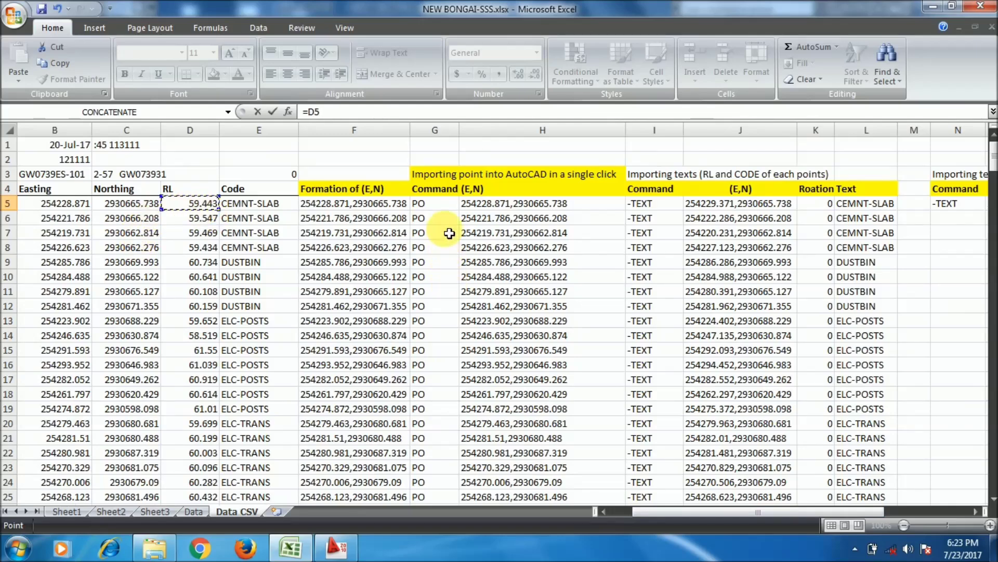
{"action": "key", "text": "Return"}
Hide columns G to L so the new RL text table sits beside the survey data
{"action": "left_click_drag", "start_coordinate": [757, 511], "coordinate": [697, 511]}
{"action": "left_click_drag", "start_coordinate": [788, 130], "coordinate": [356, 152]}
{"action": "right_click", "coordinate": [354, 131]}
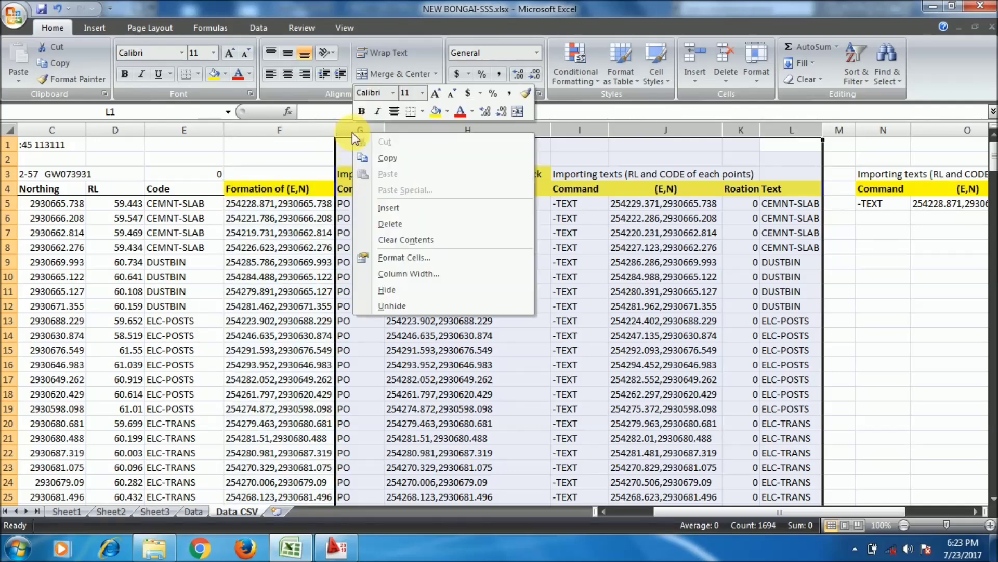
{"action": "left_click", "coordinate": [411, 294]}
{"action": "left_click_drag", "start_coordinate": [691, 508], "coordinate": [658, 508]}
{"action": "left_click", "coordinate": [516, 277]}
{"action": "left_click", "coordinate": [508, 218]}
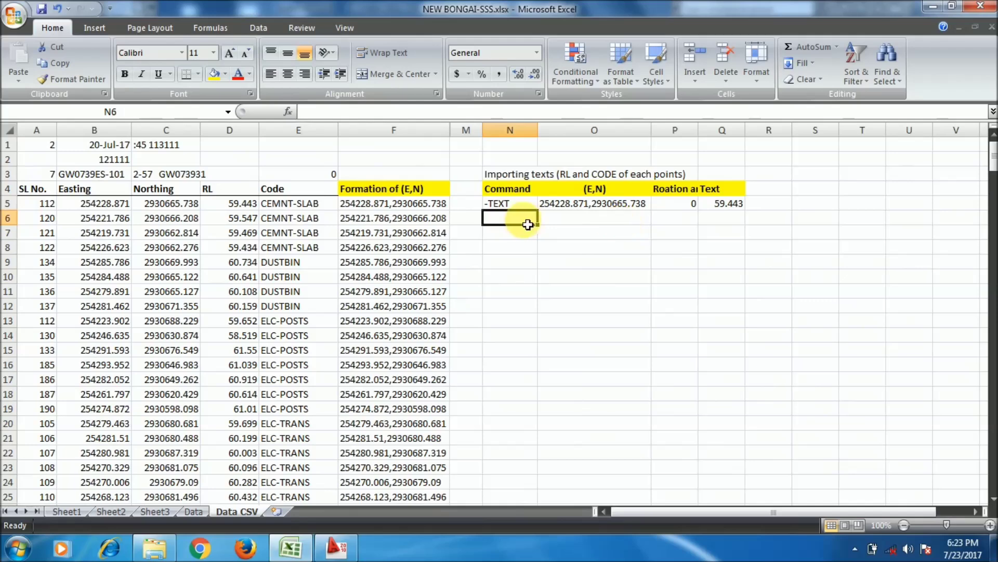
Fill the new table's first row, N5:Q5, down through row 285
{"action": "left_click", "coordinate": [544, 205]}
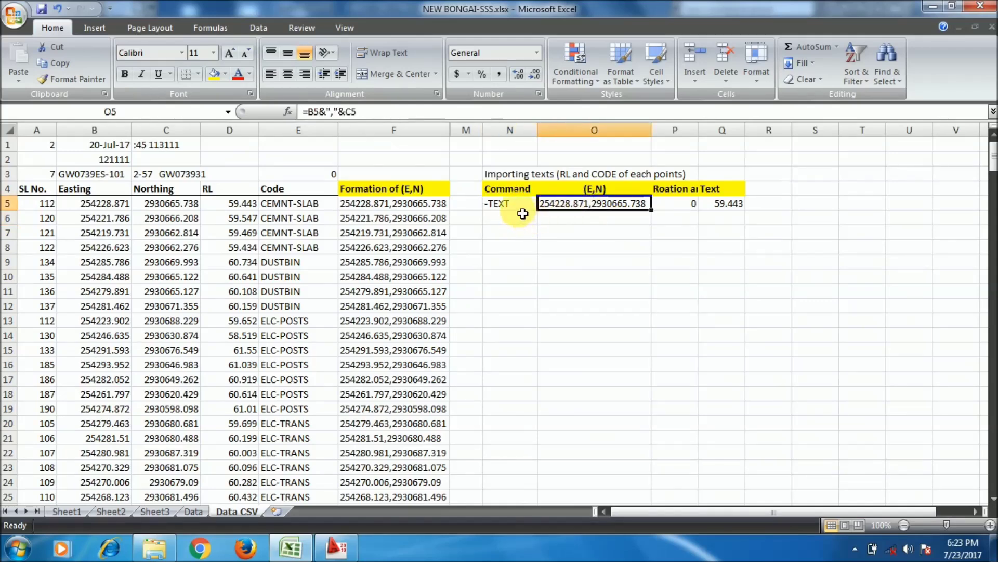
{"action": "left_click", "coordinate": [712, 203]}
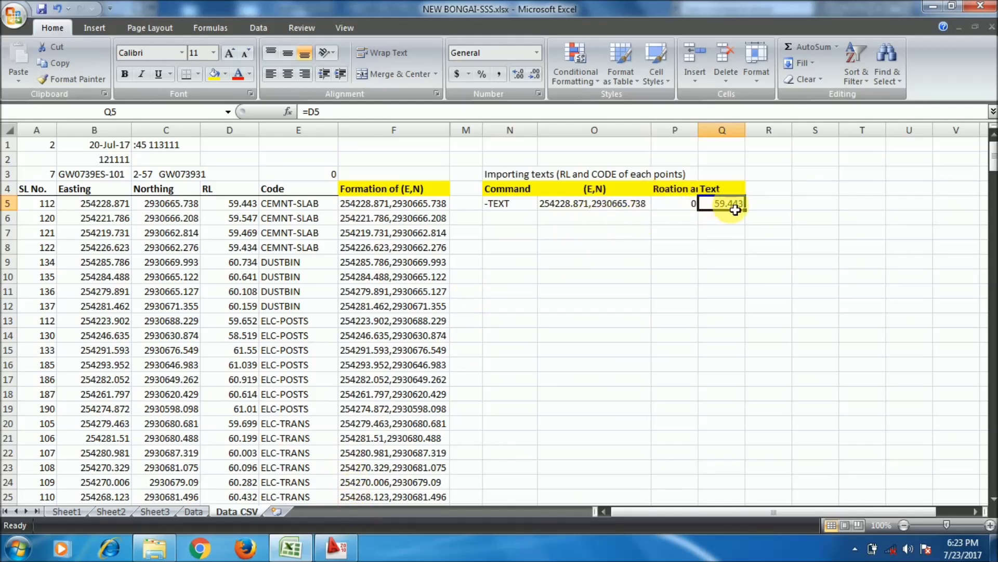
{"action": "left_click_drag", "start_coordinate": [494, 204], "coordinate": [709, 489]}
{"action": "left_click", "coordinate": [710, 389]}
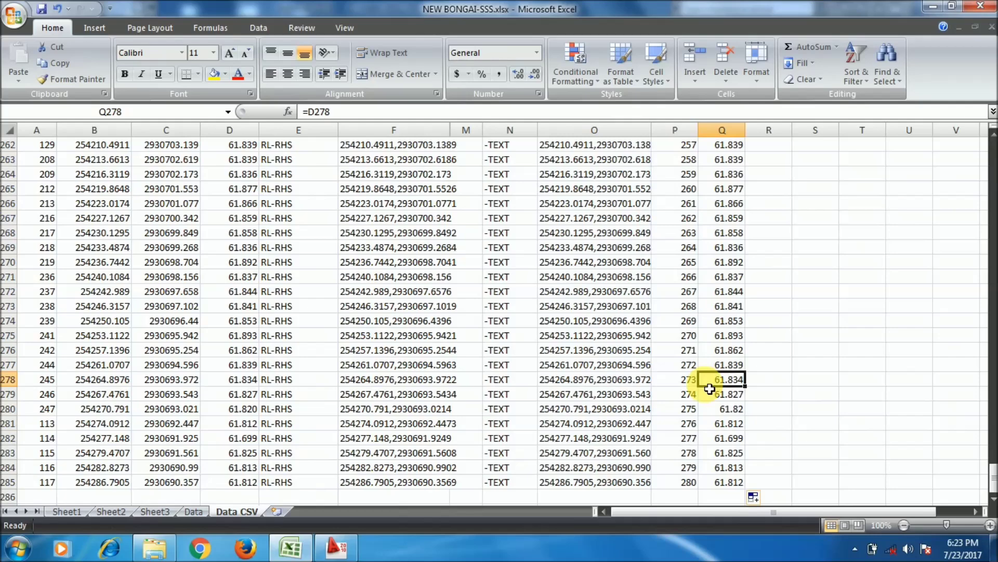
Set the rotation angle to 0 in every row of column P by copying P5 down the table
{"action": "key", "text": "ctrl+Up"}
{"action": "key", "text": "Down"}
{"action": "key", "text": "Left"}
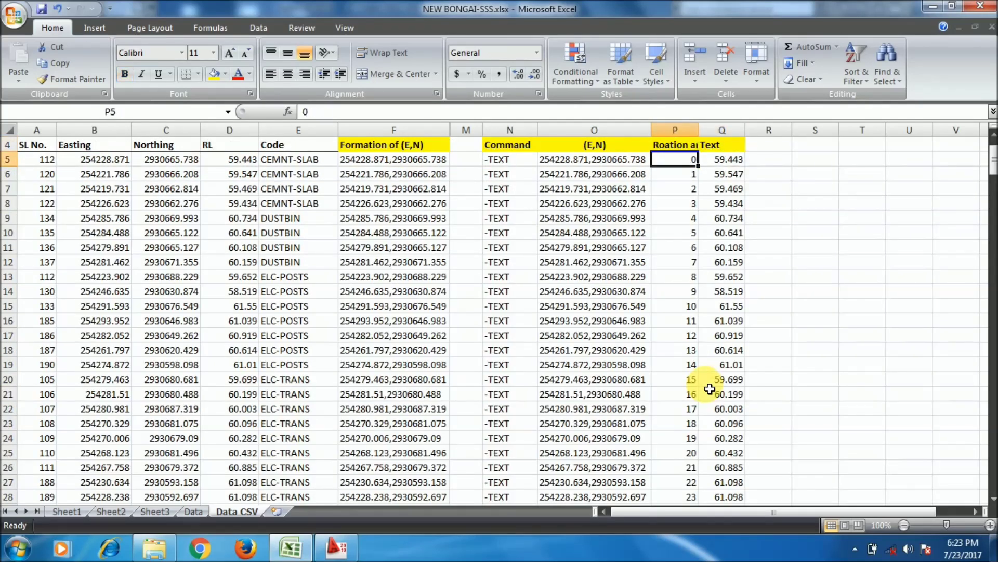
{"action": "scroll", "coordinate": [697, 192], "scroll_direction": "up", "scroll_amount": 1}
{"action": "left_click_drag", "start_coordinate": [692, 204], "coordinate": [695, 306]}
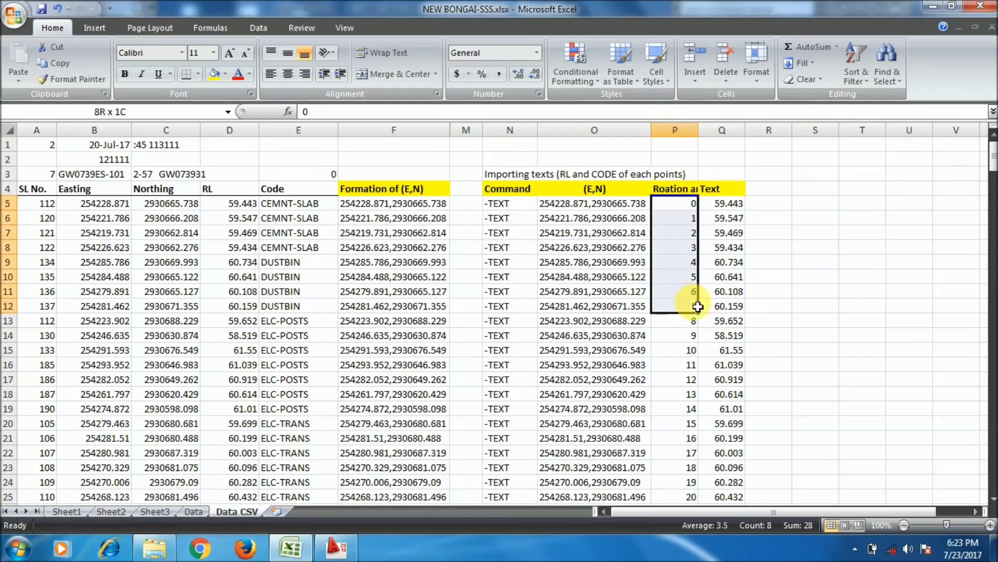
{"action": "left_click", "coordinate": [699, 203]}
{"action": "double_click", "coordinate": [706, 216]}
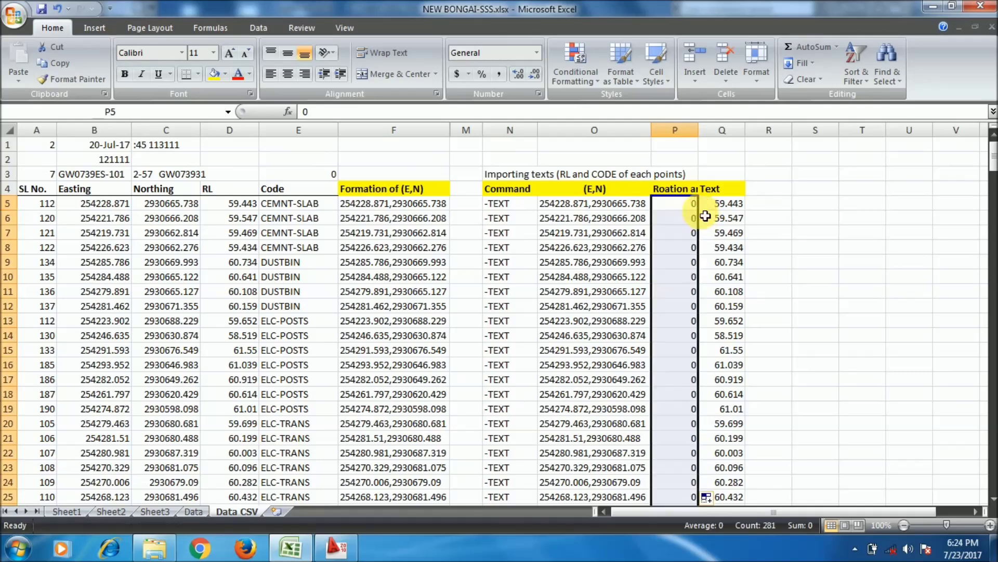
Copy the first two rows of the RL text table, N5:Q6, as a placement test
{"action": "left_click", "coordinate": [689, 208]}
{"action": "left_click", "coordinate": [583, 208]}
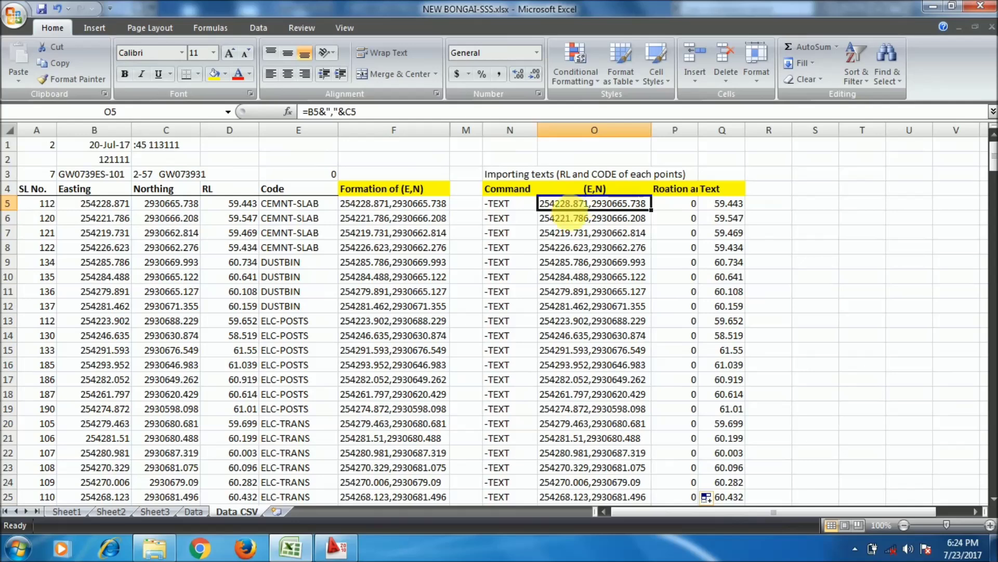
{"action": "left_click_drag", "start_coordinate": [521, 208], "coordinate": [723, 218]}
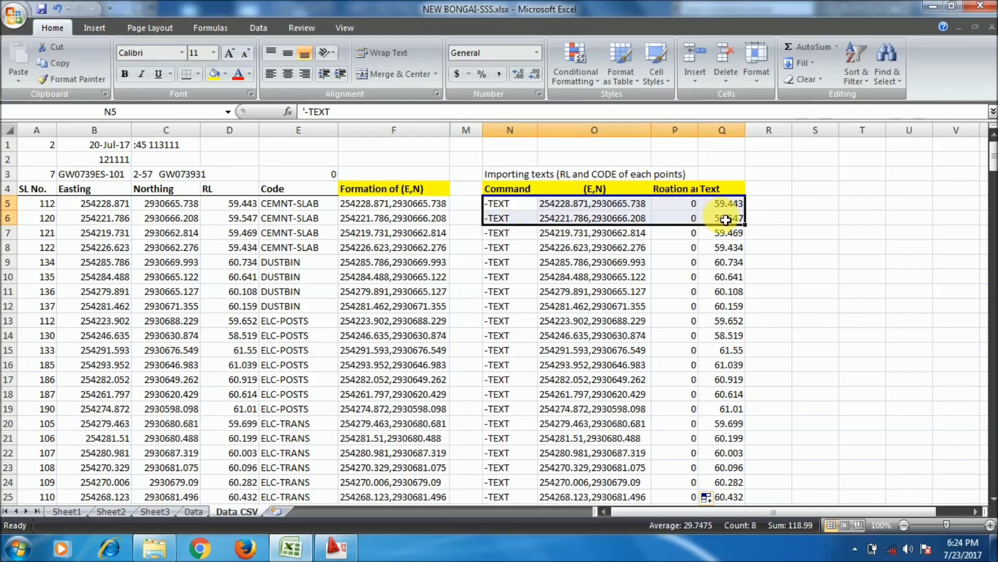
{"action": "right_click", "coordinate": [650, 215]}
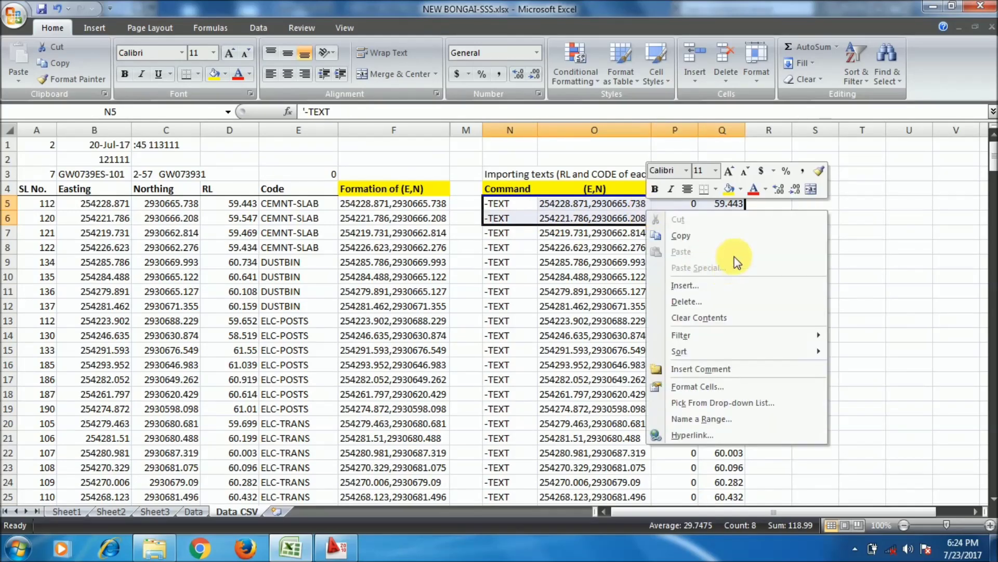
{"action": "left_click", "coordinate": [710, 231]}
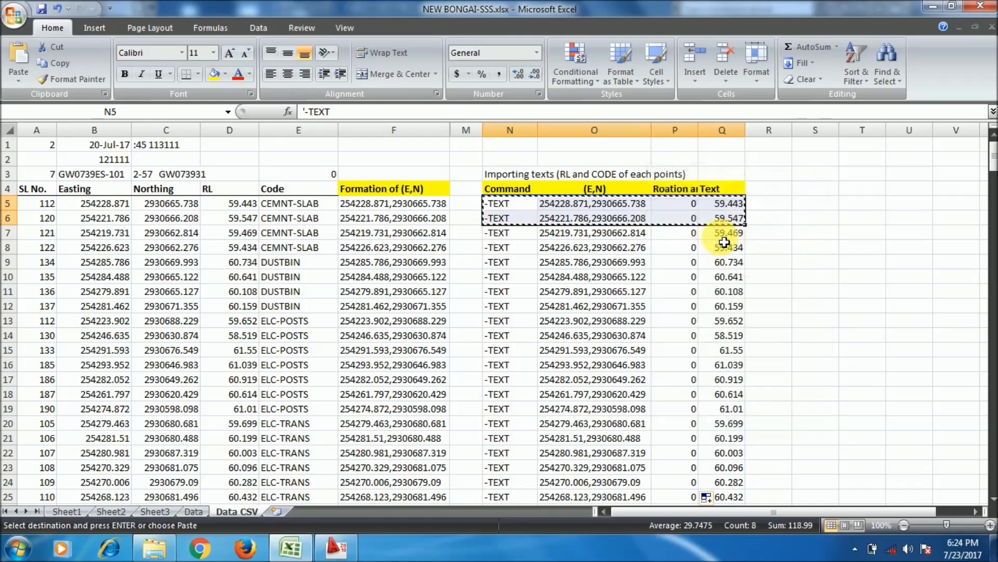
Switch to AutoCAD and run the copied -TEXT rows at the command line to place the two RL texts
{"action": "left_click", "coordinate": [331, 550]}
{"action": "left_click", "coordinate": [398, 520]}
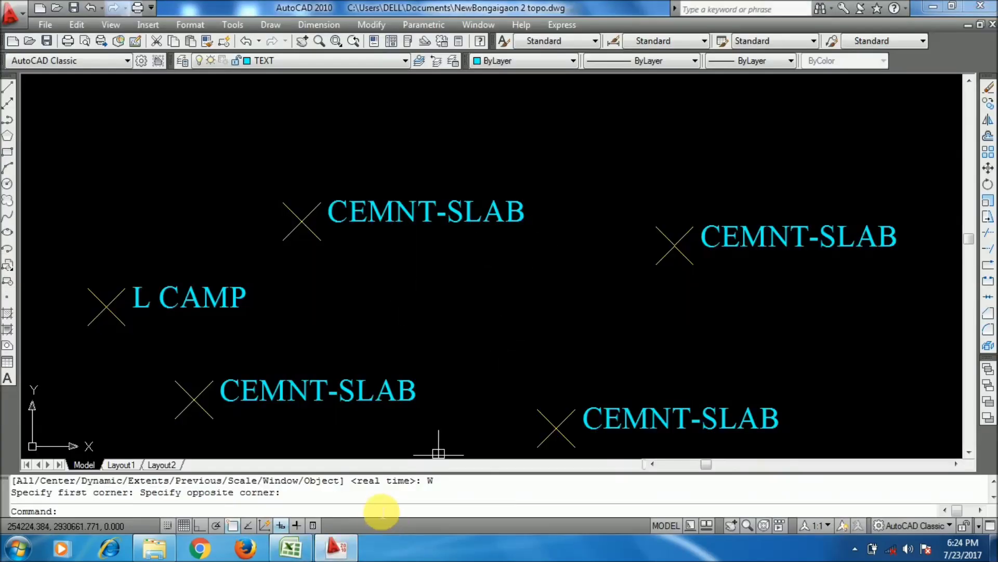
{"action": "right_click", "coordinate": [382, 512]}
{"action": "left_click", "coordinate": [411, 457]}
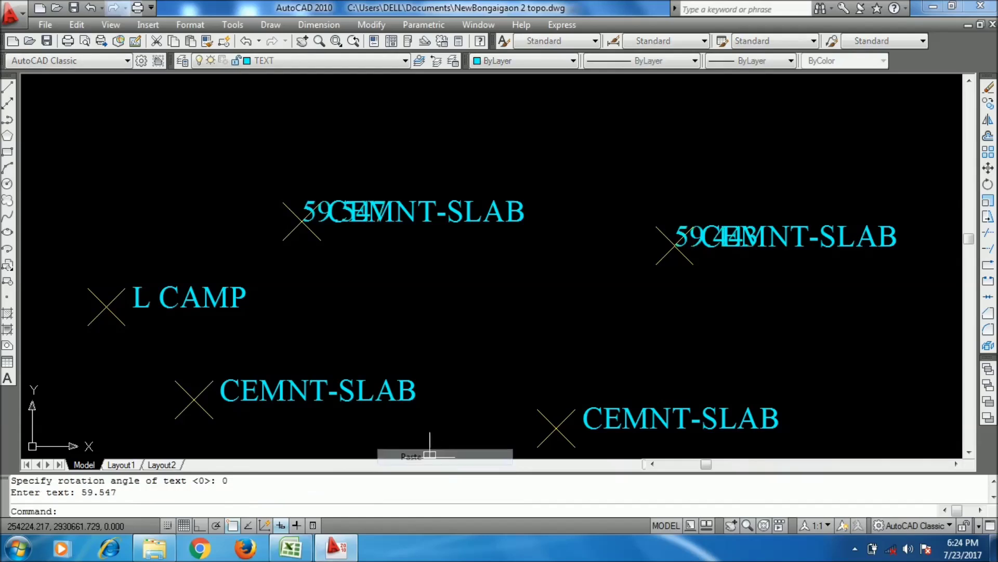
Move both RL texts about 0.71 units down and right from their point markers, so they sit beneath the CEMNT-SLAB codes
{"action": "left_click", "coordinate": [691, 229]}
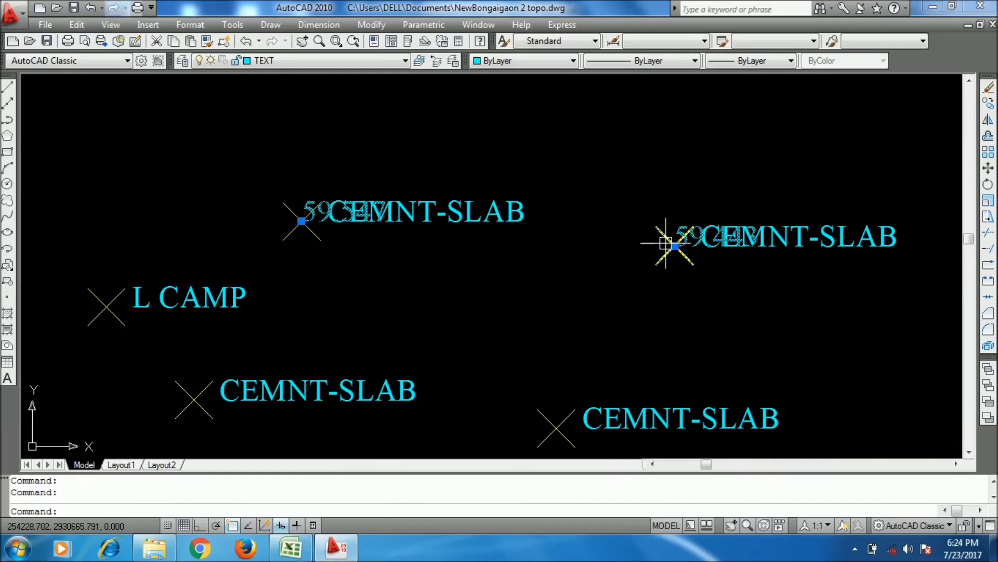
{"action": "type", "text": "m"}
{"action": "key", "text": "Return"}
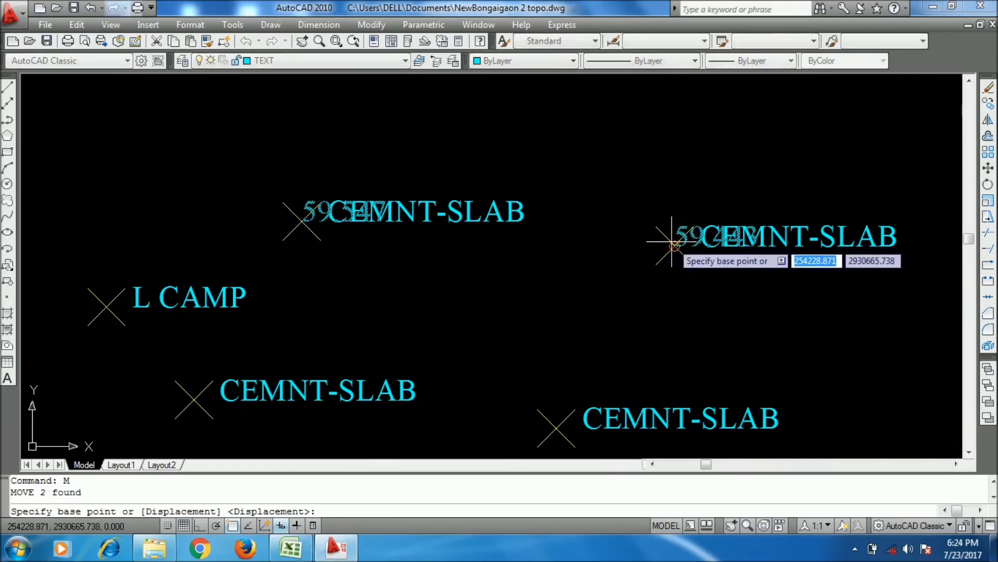
{"action": "left_click", "coordinate": [678, 243]}
{"action": "scroll", "coordinate": [723, 272], "scroll_direction": "up", "scroll_amount": 1}
{"action": "scroll", "coordinate": [722, 271], "scroll_direction": "up", "scroll_amount": 1}
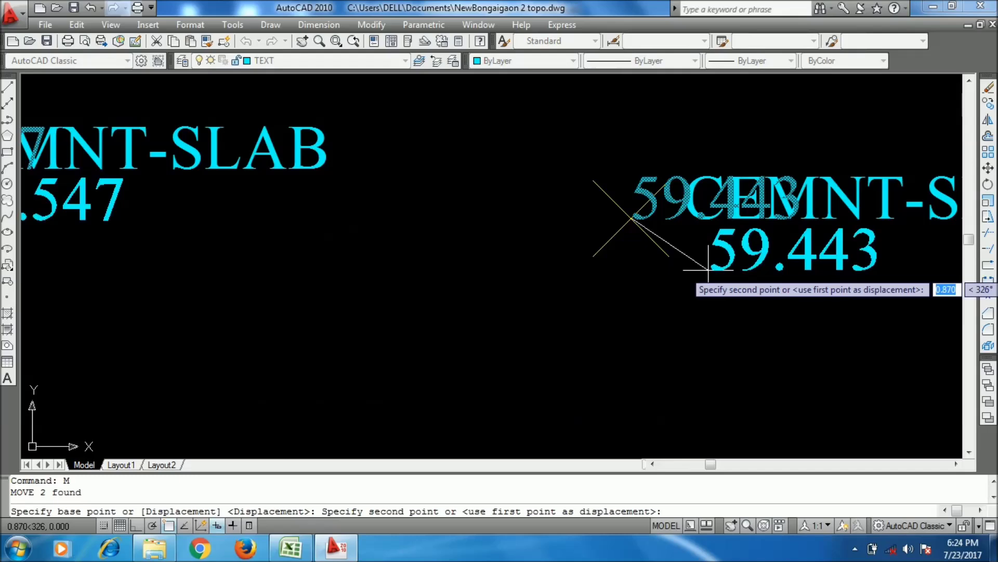
{"action": "left_click", "coordinate": [685, 276]}
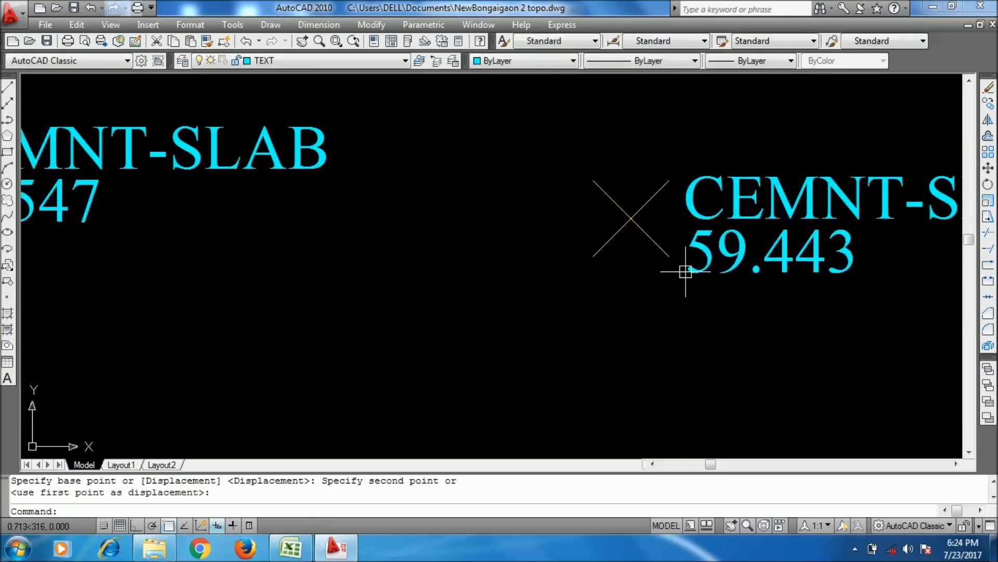
Draw a polyline from the point marker about 0.59 across, turning about 0.53 down to the start of the RL text 59.443
{"action": "left_click", "coordinate": [709, 277]}
{"action": "scroll", "coordinate": [709, 276], "scroll_direction": "up", "scroll_amount": 1}
{"action": "left_click", "coordinate": [691, 251]}
{"action": "middle_click_drag", "start_coordinate": [691, 252], "coordinate": [581, 253]}
{"action": "key", "text": "Escape"}
{"action": "type", "text": "PL"}
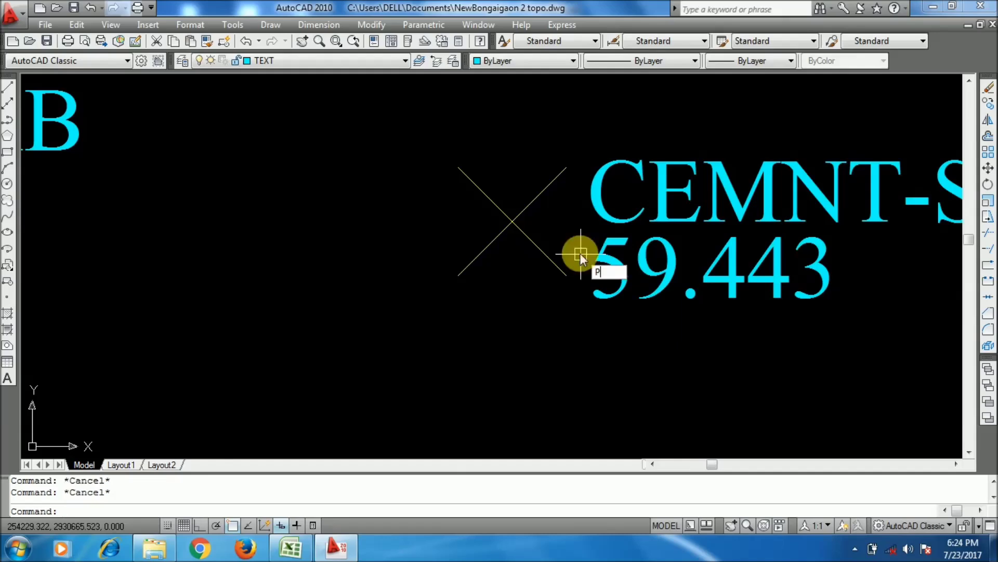
{"action": "key", "text": "Return"}
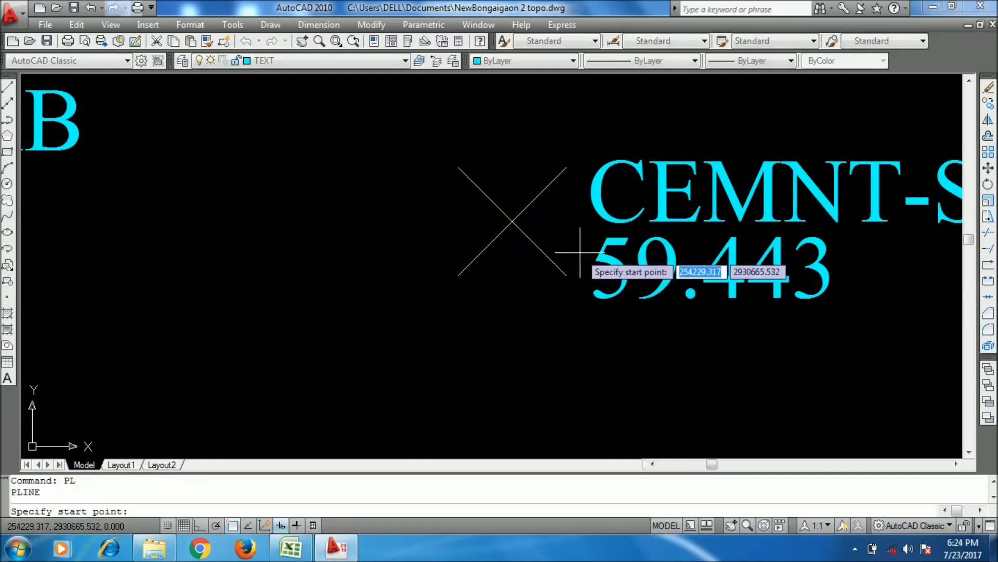
{"action": "left_click", "coordinate": [520, 222]}
{"action": "left_click", "coordinate": [602, 221]}
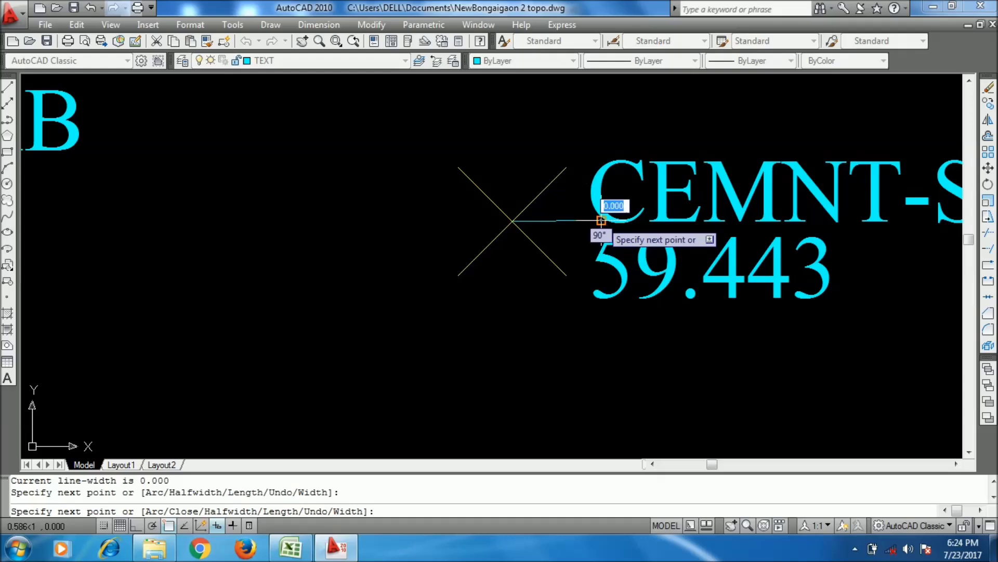
{"action": "scroll", "coordinate": [595, 289], "scroll_direction": "up", "scroll_amount": 1}
{"action": "left_click", "coordinate": [598, 307]}
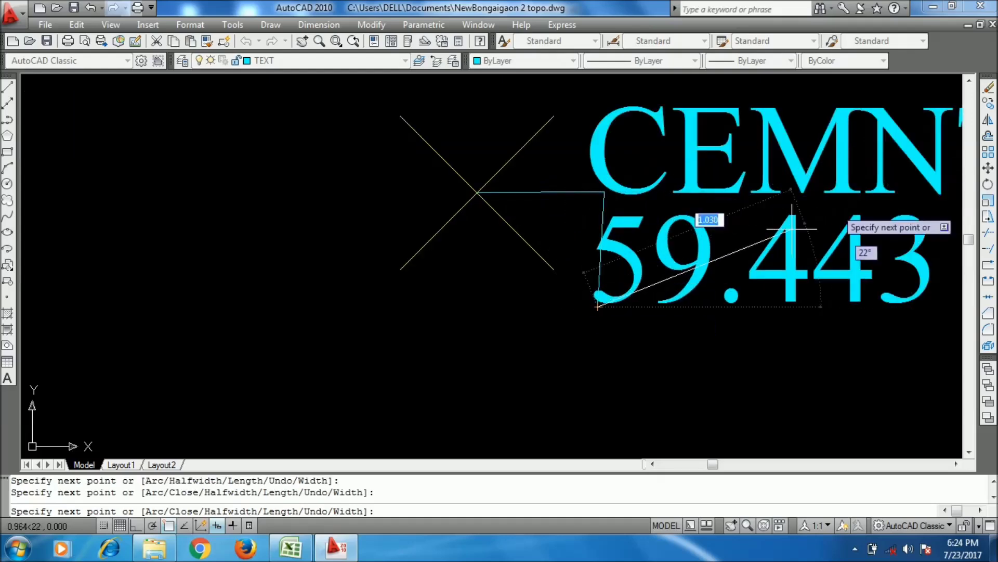
{"action": "key", "text": "Return"}
Measure the polyline's horizontal and vertical segments with DIST to get the RL text's offset from the point
{"action": "type", "text": "D"}
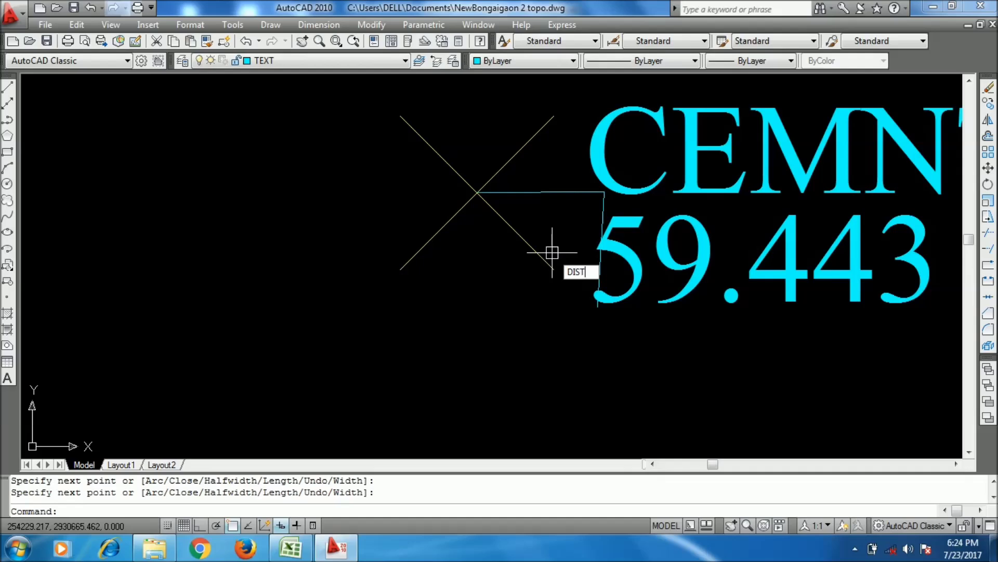
{"action": "type", "text": "IST"}
{"action": "key", "text": "Return"}
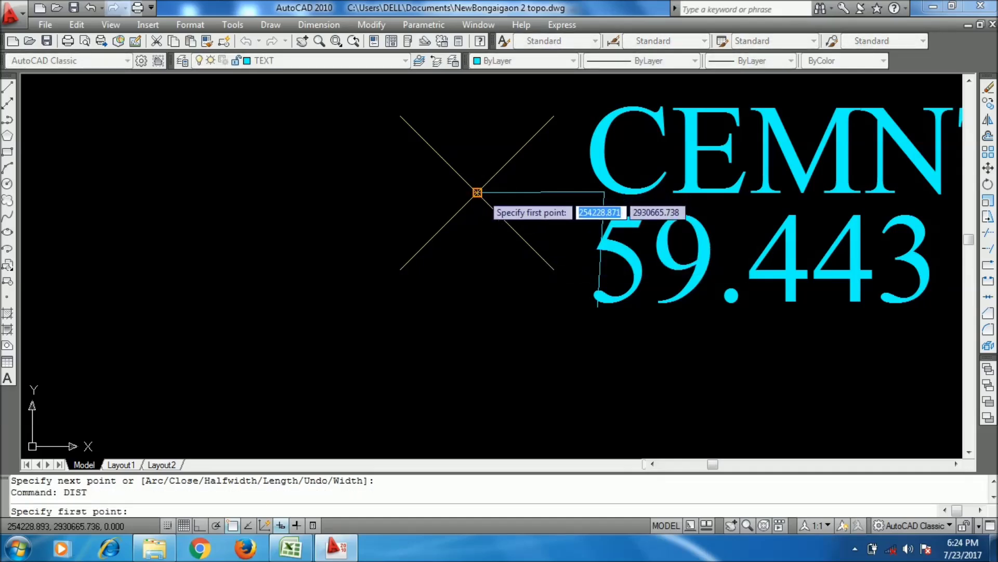
{"action": "left_click", "coordinate": [477, 192]}
{"action": "left_click", "coordinate": [604, 192]}
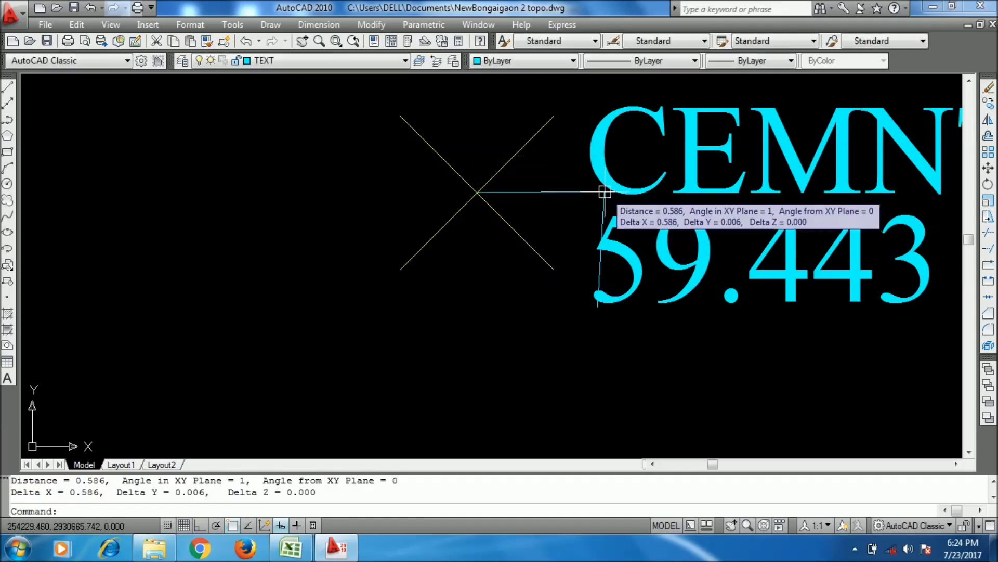
{"action": "key", "text": "Return"}
{"action": "left_click", "coordinate": [604, 192]}
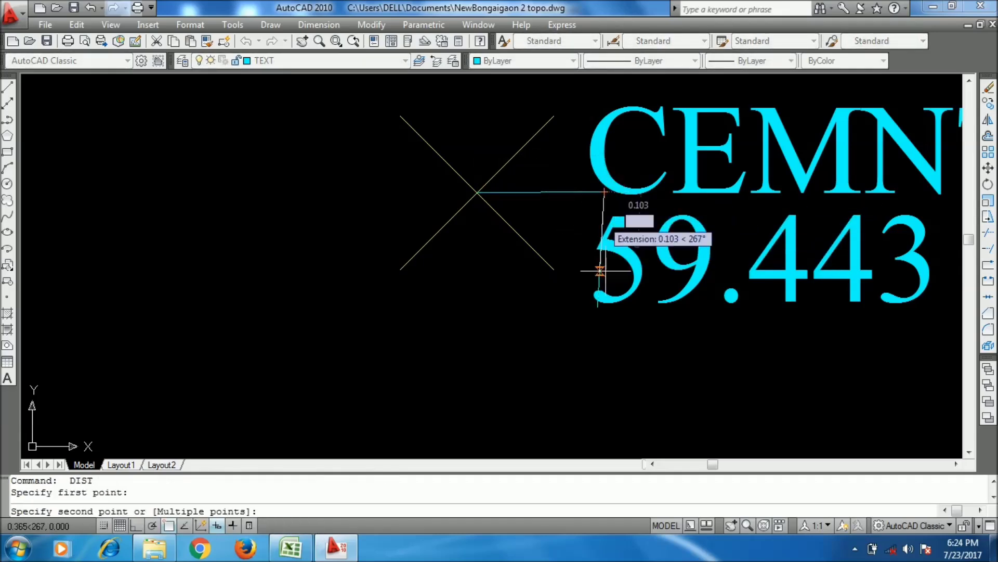
{"action": "left_click", "coordinate": [598, 307]}
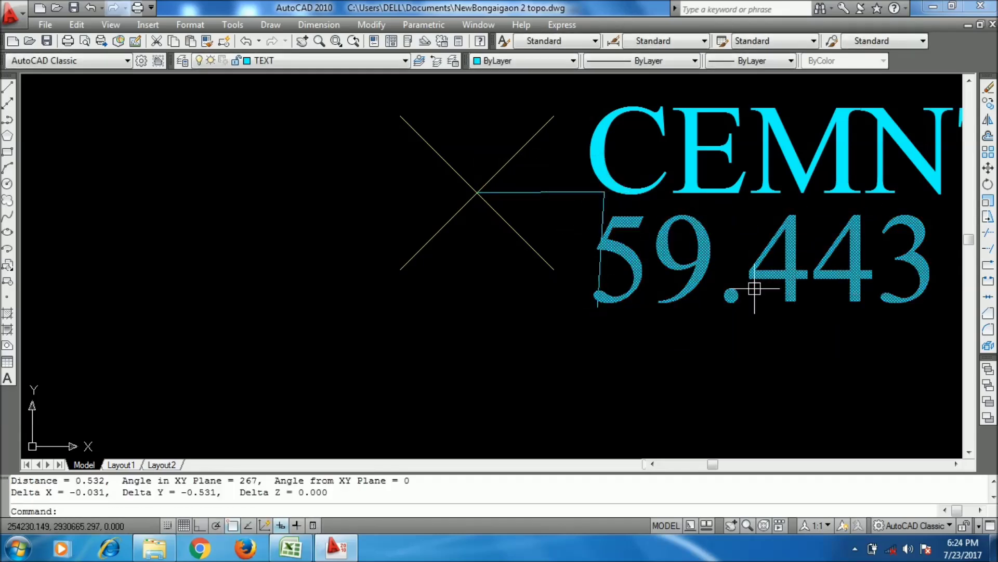
{"action": "key", "text": "Escape"}
{"action": "key", "text": "Escape"}
Erase the offset polyline and both test RL texts, 59.443 and 59.547
{"action": "left_click", "coordinate": [689, 341]}
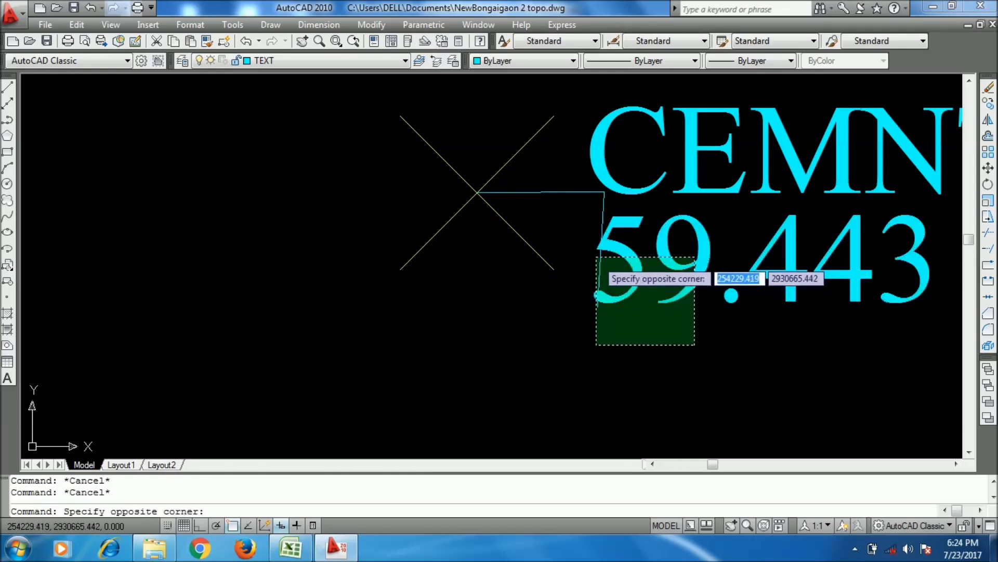
{"action": "left_click", "coordinate": [579, 216]}
{"action": "scroll", "coordinate": [577, 205], "scroll_direction": "down", "scroll_amount": 4}
{"action": "key", "text": "e"}
{"action": "key", "text": "Return"}
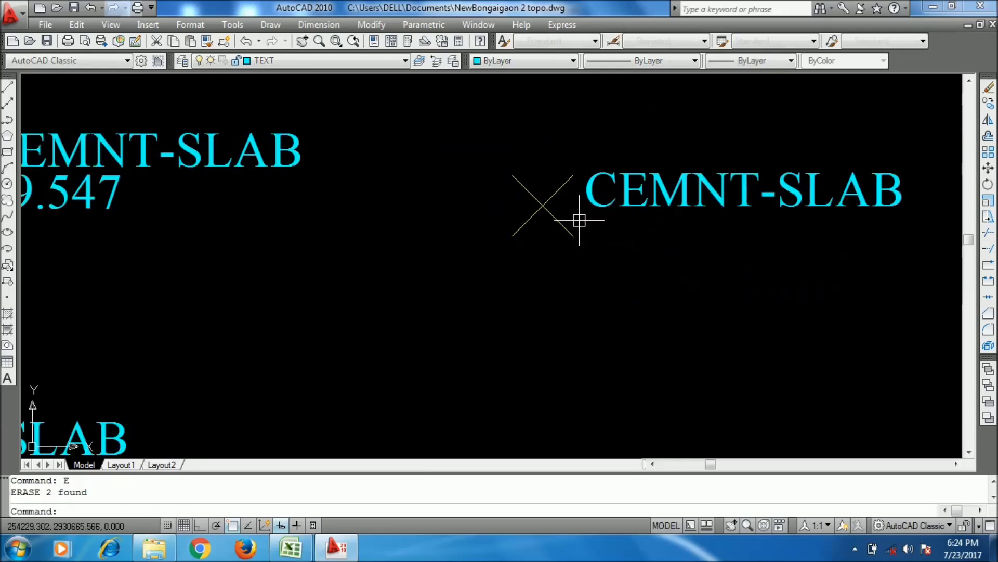
{"action": "middle_click_drag", "start_coordinate": [513, 260], "coordinate": [328, 239]}
{"action": "left_click", "coordinate": [291, 216]}
{"action": "key", "text": "e"}
{"action": "key", "text": "Return"}
{"action": "scroll", "coordinate": [292, 215], "scroll_direction": "down", "scroll_amount": 4}
{"action": "middle_click_drag", "start_coordinate": [337, 214], "coordinate": [357, 249]}
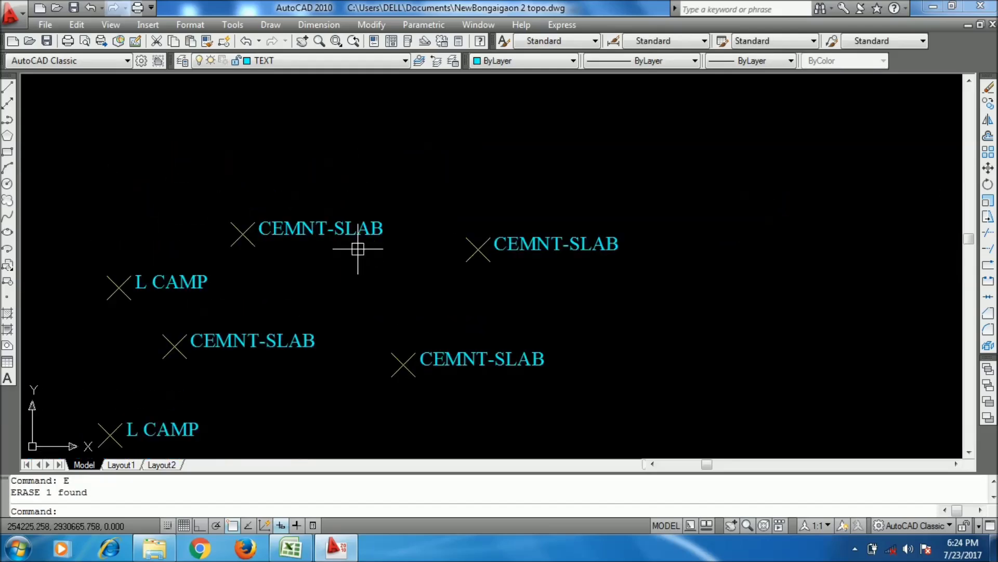
Return to Excel and change the O5 coordinate formula to =(B5+0.5)&","&(C5-0.6)
{"action": "left_click", "coordinate": [290, 547]}
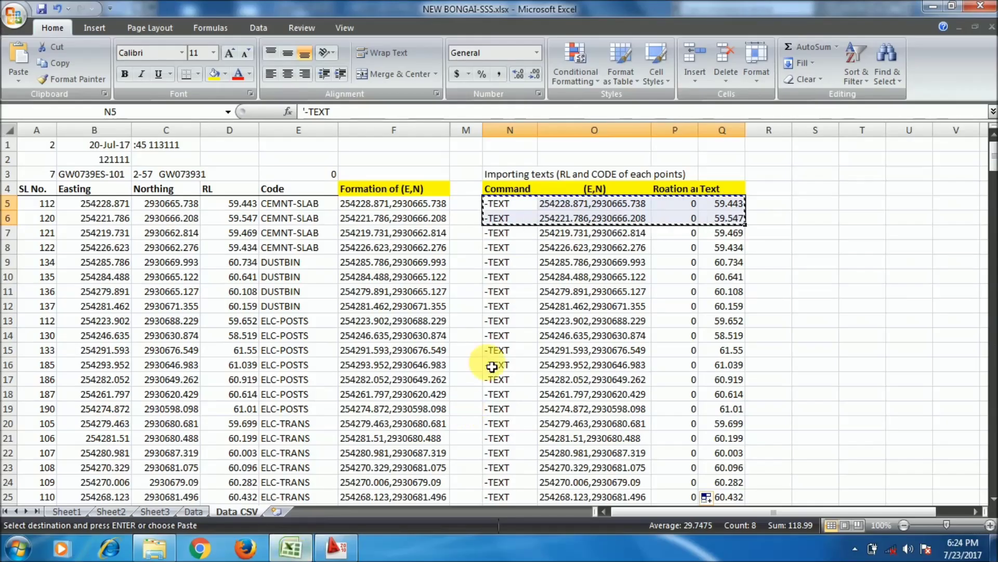
{"action": "left_click", "coordinate": [560, 275]}
{"action": "left_click", "coordinate": [567, 218]}
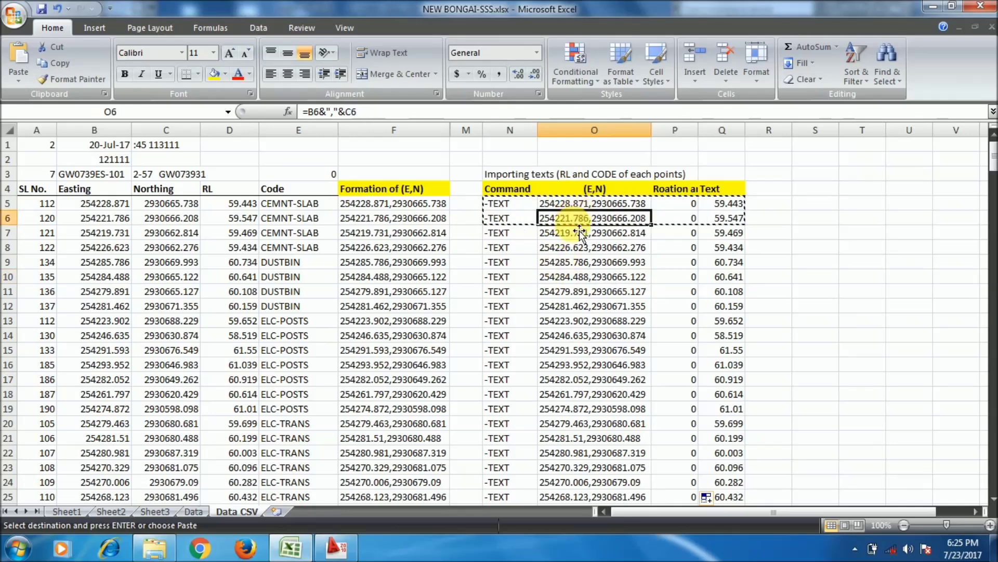
{"action": "left_click", "coordinate": [572, 203]}
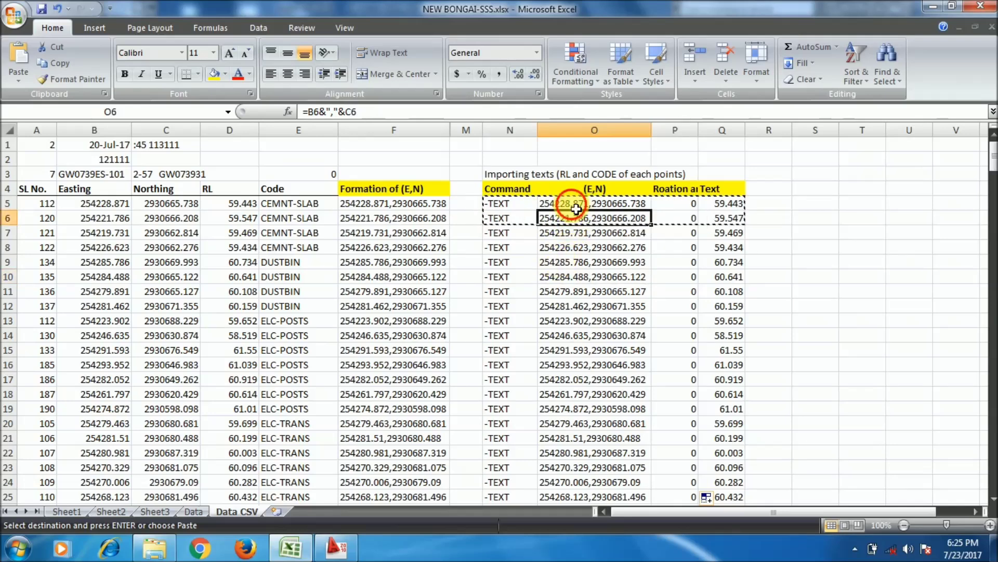
{"action": "left_click", "coordinate": [312, 112]}
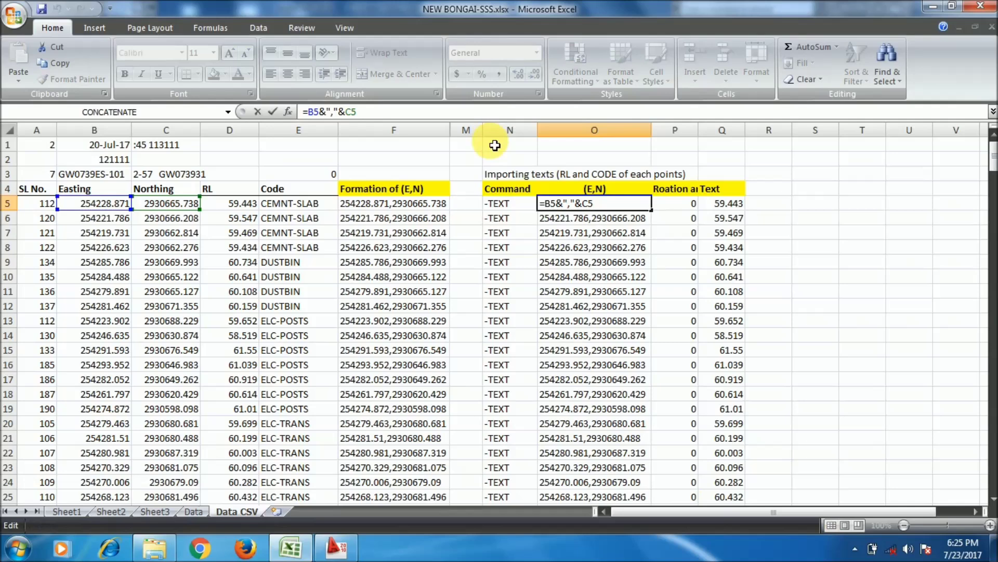
{"action": "type", "text": "("}
{"action": "left_click", "coordinate": [323, 111]}
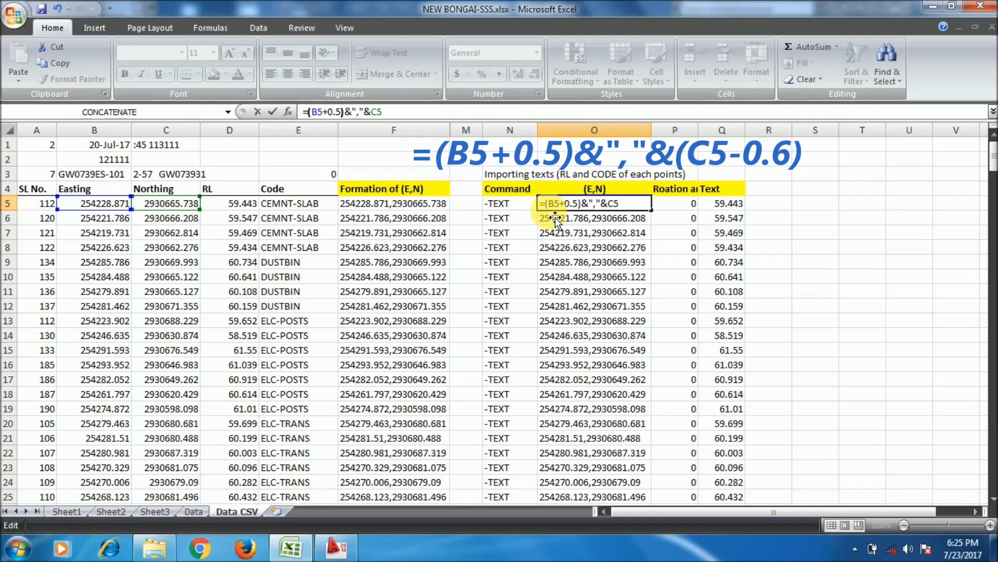
{"action": "left_click", "coordinate": [370, 112]}
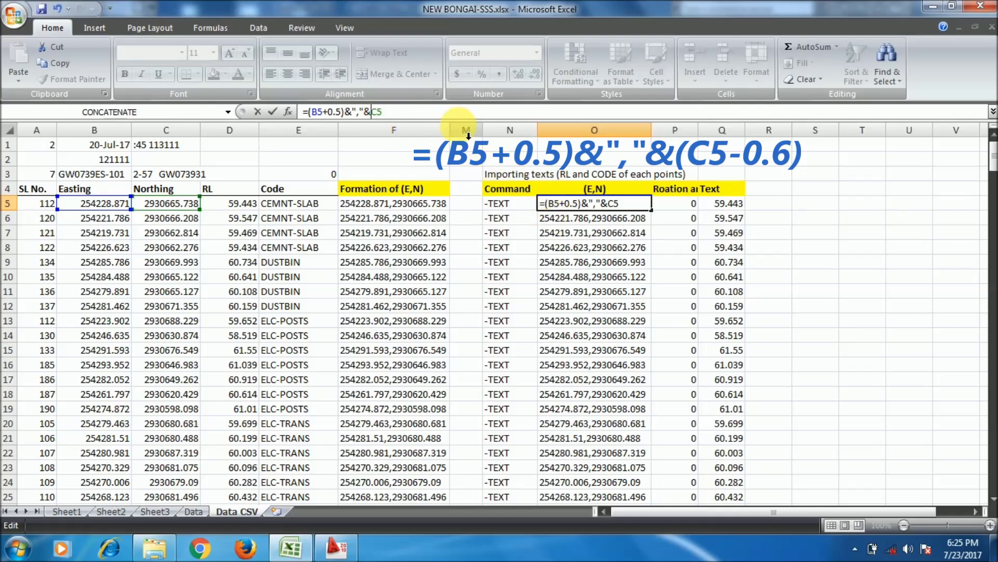
{"action": "type", "text": "("}
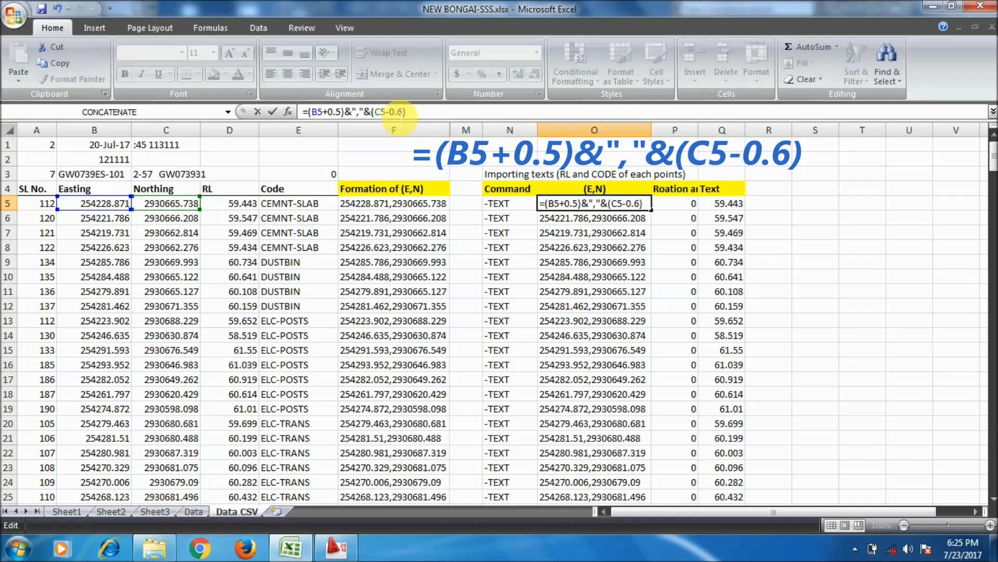
{"action": "key", "text": "Return"}
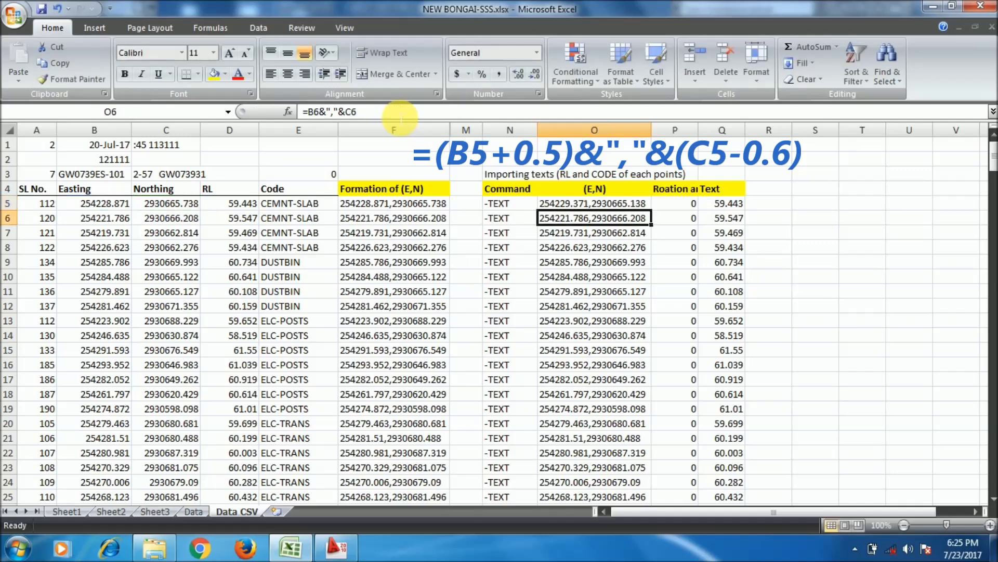
Fill the offset coordinate formula from O5 down the whole (E,N) column of the RL table
{"action": "left_click", "coordinate": [628, 207]}
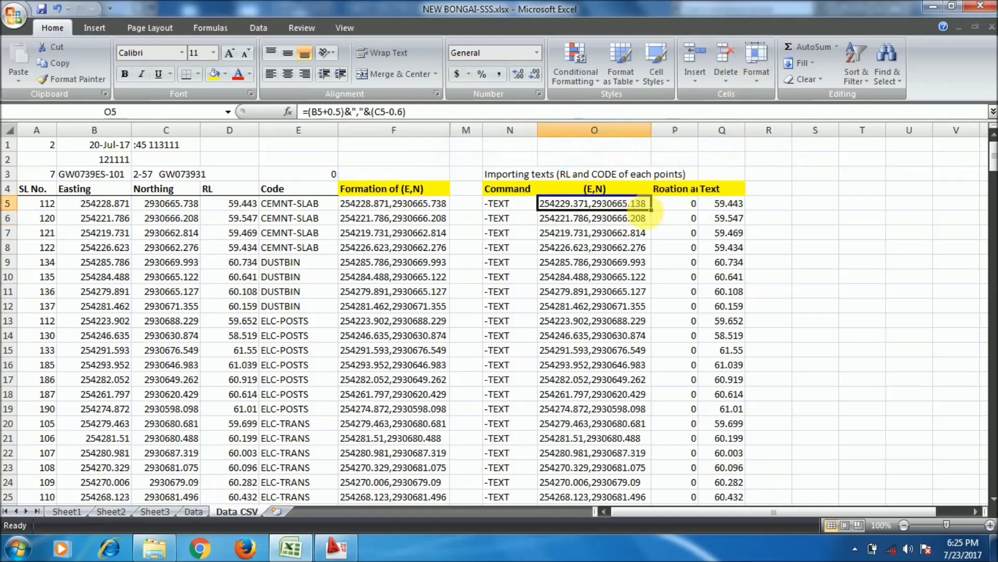
{"action": "double_click", "coordinate": [652, 210]}
{"action": "left_click", "coordinate": [624, 205]}
Copy the first two RL command rows, N5:Q6, and paste them at AutoCAD's command line to test the text placement
{"action": "left_click_drag", "start_coordinate": [507, 204], "coordinate": [745, 224]}
{"action": "right_click", "coordinate": [679, 216]}
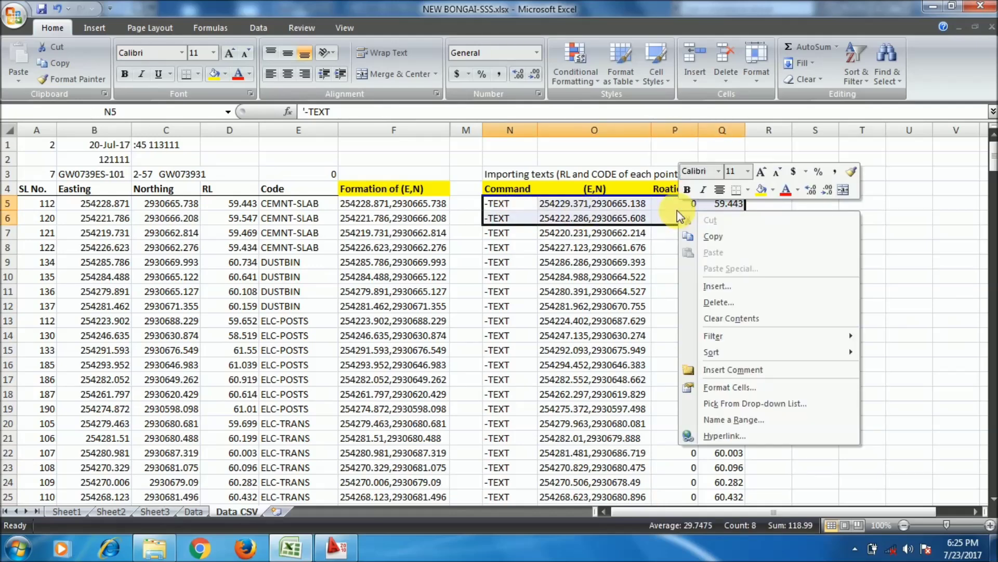
{"action": "left_click", "coordinate": [710, 237]}
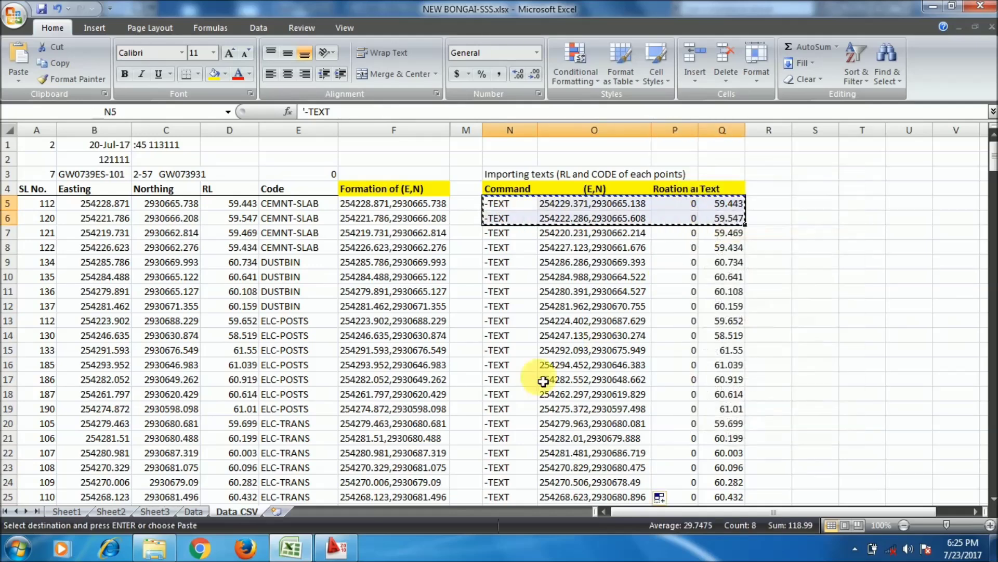
{"action": "left_click", "coordinate": [337, 548]}
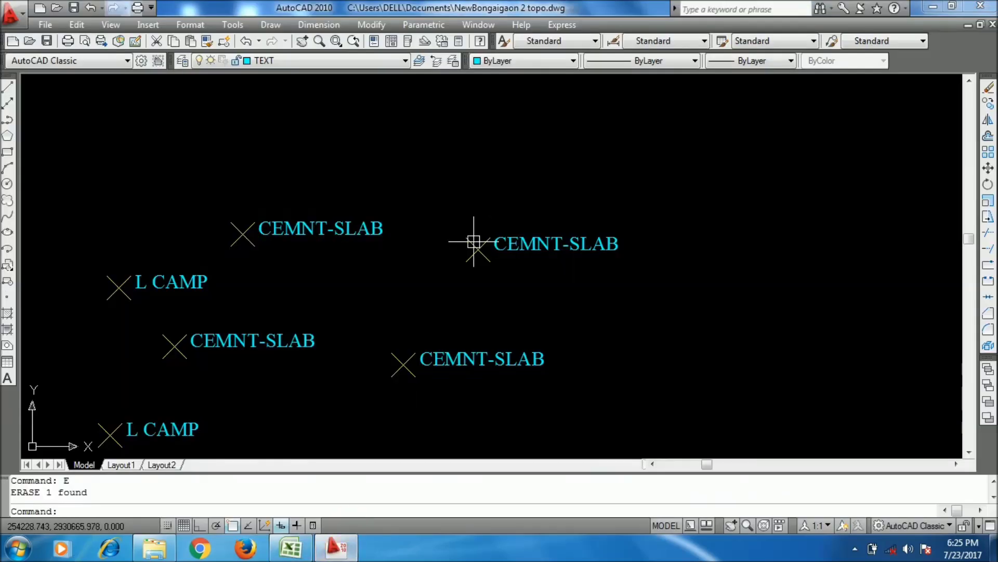
{"action": "right_click", "coordinate": [283, 494]}
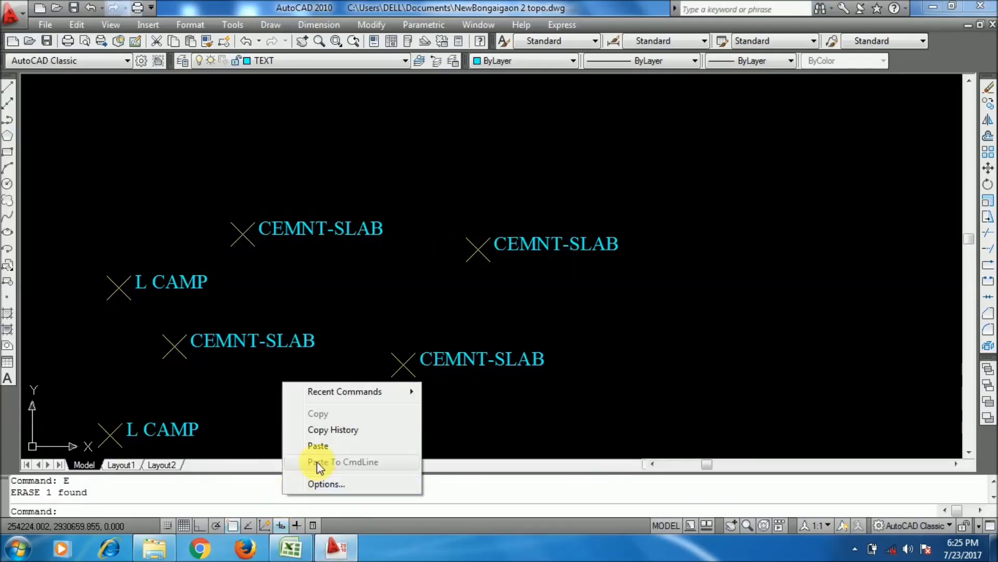
{"action": "left_click", "coordinate": [336, 451]}
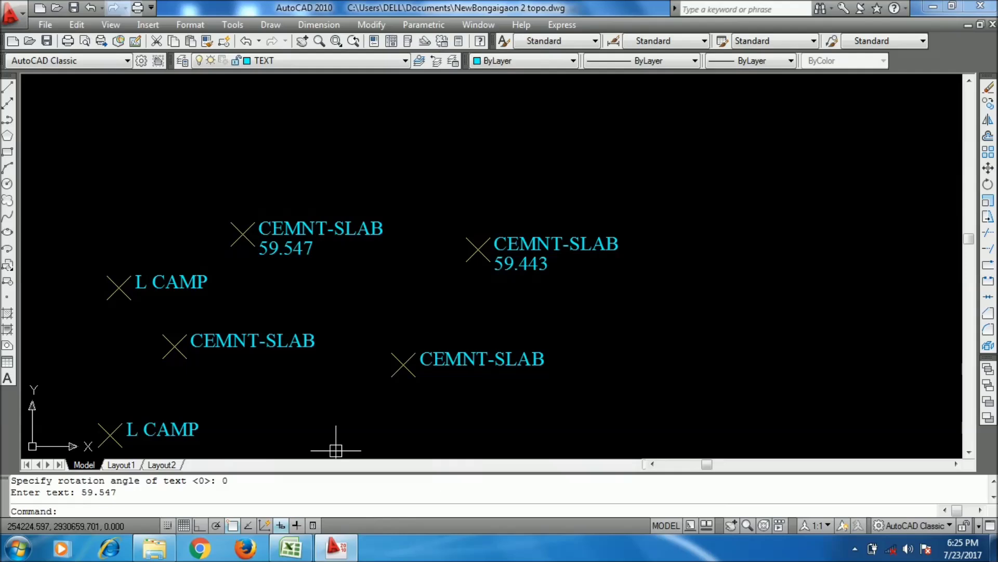
Try to move the 59.547 RL text slightly upward, closer to its CEMNT-SLAB code
{"action": "scroll", "coordinate": [508, 263], "scroll_direction": "up", "scroll_amount": 4}
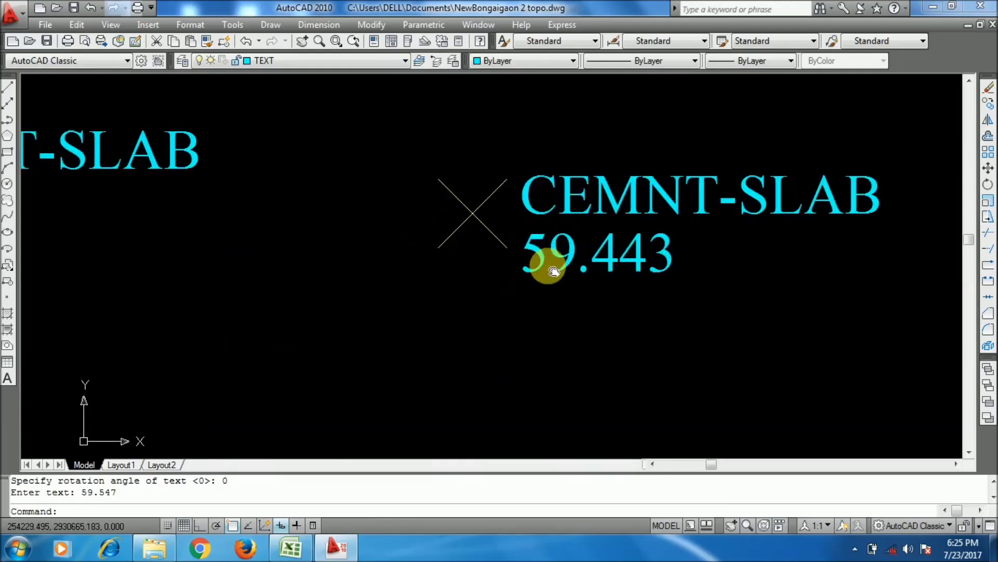
{"action": "middle_click_drag", "start_coordinate": [289, 260], "coordinate": [323, 260]}
{"action": "scroll", "coordinate": [289, 249], "scroll_direction": "down", "scroll_amount": 2}
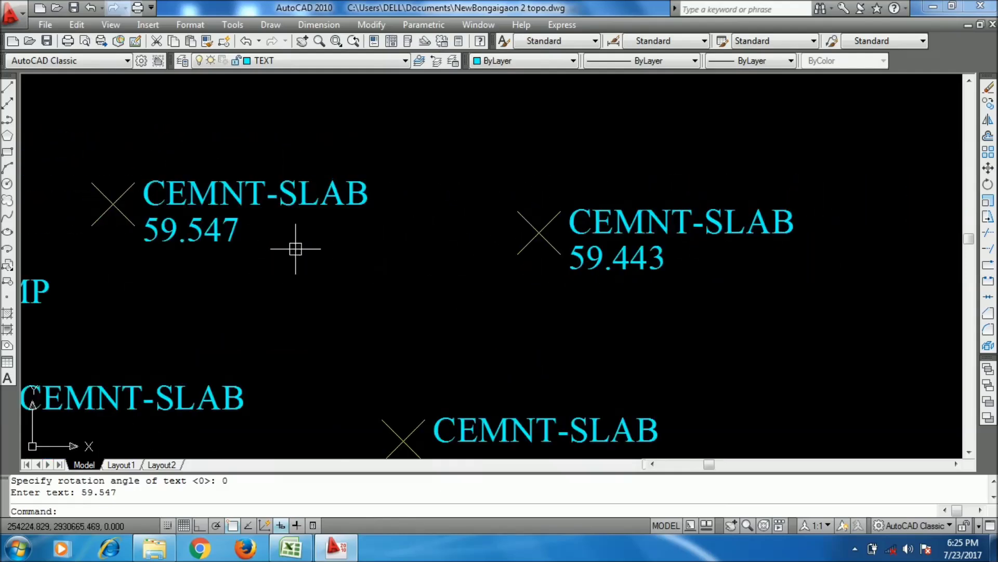
{"action": "scroll", "coordinate": [177, 234], "scroll_direction": "up", "scroll_amount": 2}
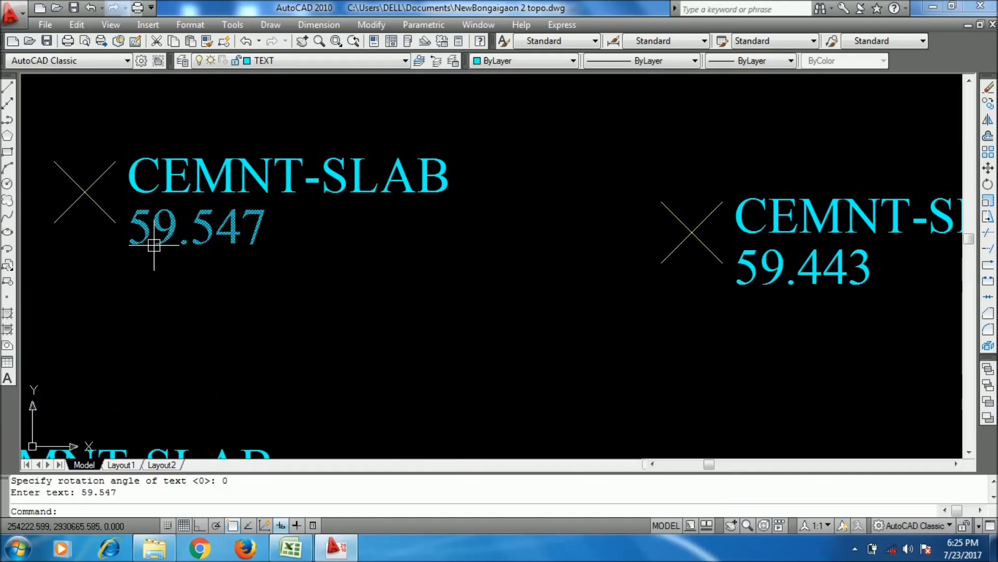
{"action": "left_click", "coordinate": [160, 242]}
{"action": "scroll", "coordinate": [164, 216], "scroll_direction": "up", "scroll_amount": 2}
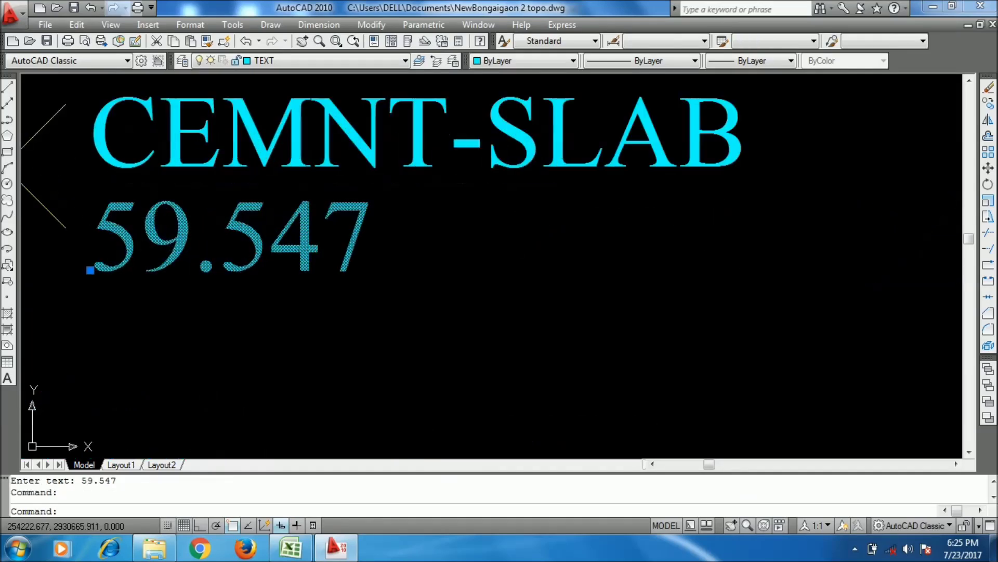
{"action": "type", "text": "M"}
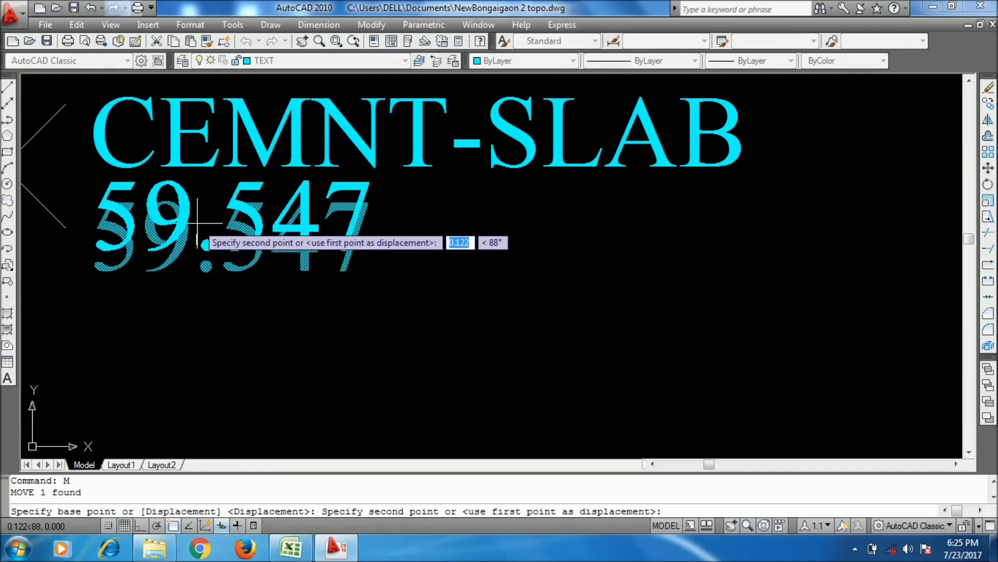
{"action": "key", "text": "Escape"}
{"action": "scroll", "coordinate": [209, 244], "scroll_direction": "down", "scroll_amount": 3}
Erase the two test RL texts, 59.547 and 59.443, below the CEMNT-SLAB codes
{"action": "left_click", "coordinate": [210, 244]}
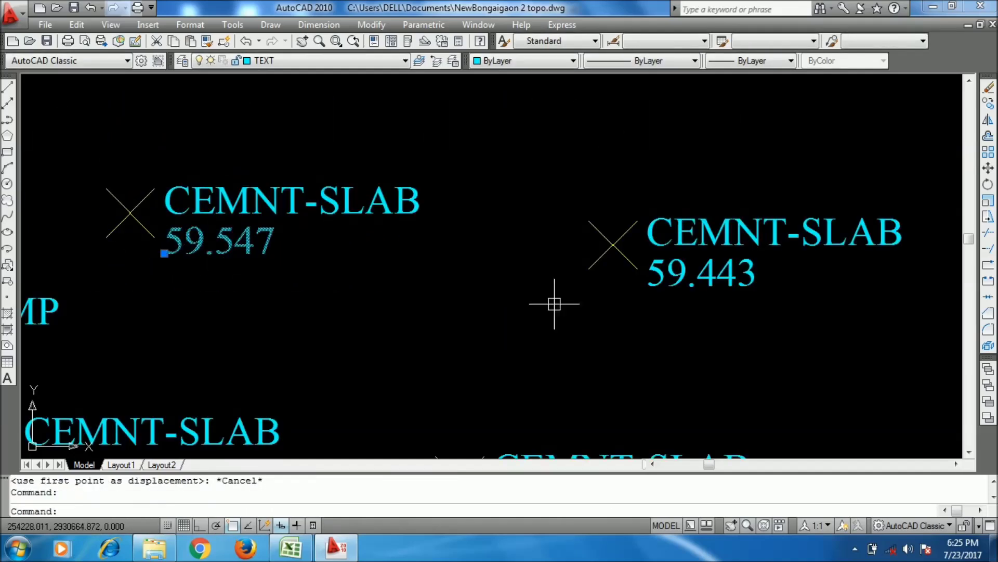
{"action": "left_click", "coordinate": [686, 276]}
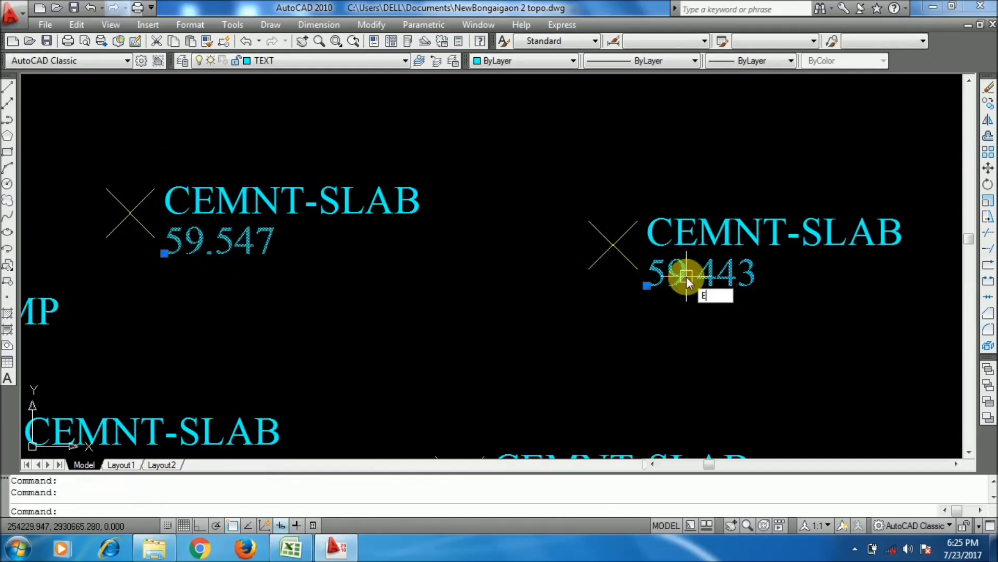
{"action": "type", "text": "E"}
{"action": "key", "text": "Return"}
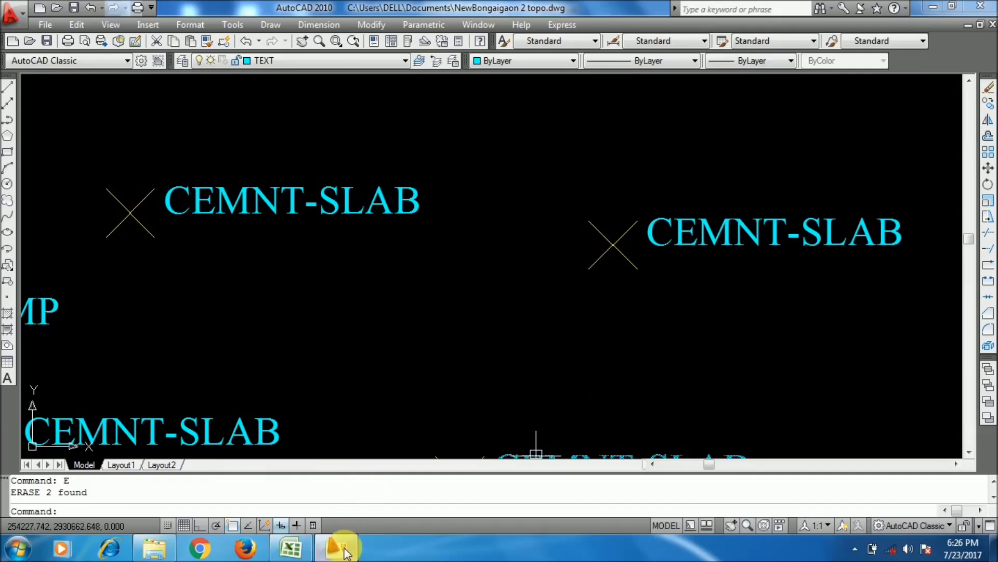
Return to Excel, change the O5 coordinate formula to =(B5+0.5)&","&(C5-0.55), and fill it down the whole (E,N) column
{"action": "left_click", "coordinate": [289, 546]}
{"action": "left_click", "coordinate": [593, 203]}
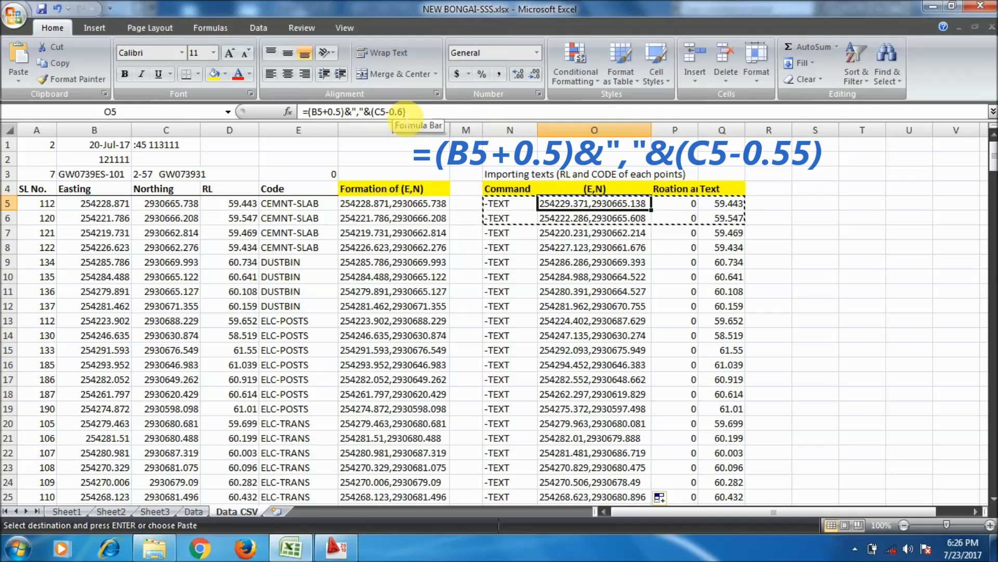
{"action": "left_click", "coordinate": [404, 111]}
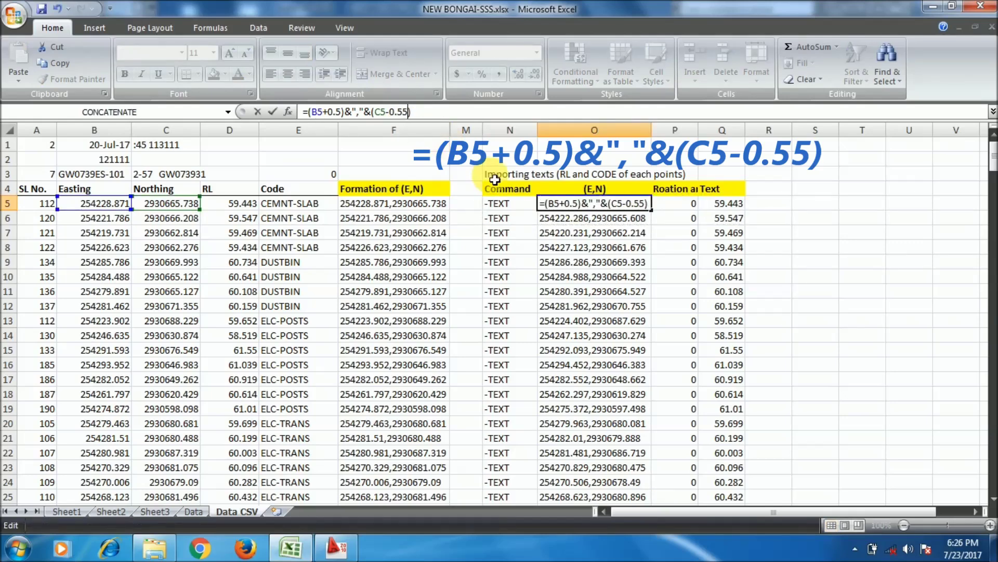
{"action": "key", "text": "Return"}
{"action": "left_click", "coordinate": [641, 206]}
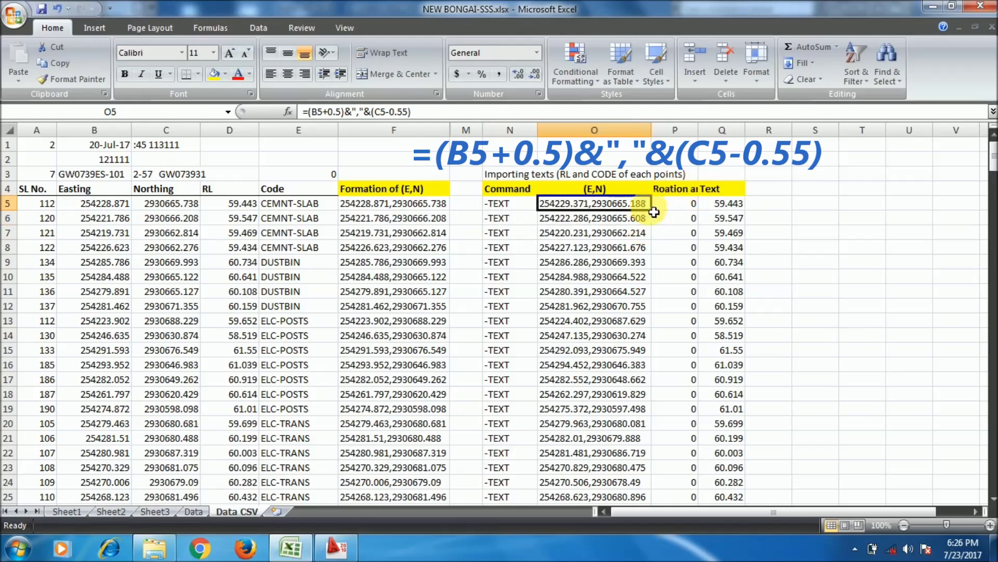
{"action": "double_click", "coordinate": [654, 213]}
Copy all RL command rows from N5 down to the table's end and paste them at AutoCAD's command line to import every RL text
{"action": "left_click_drag", "start_coordinate": [499, 203], "coordinate": [722, 261]}
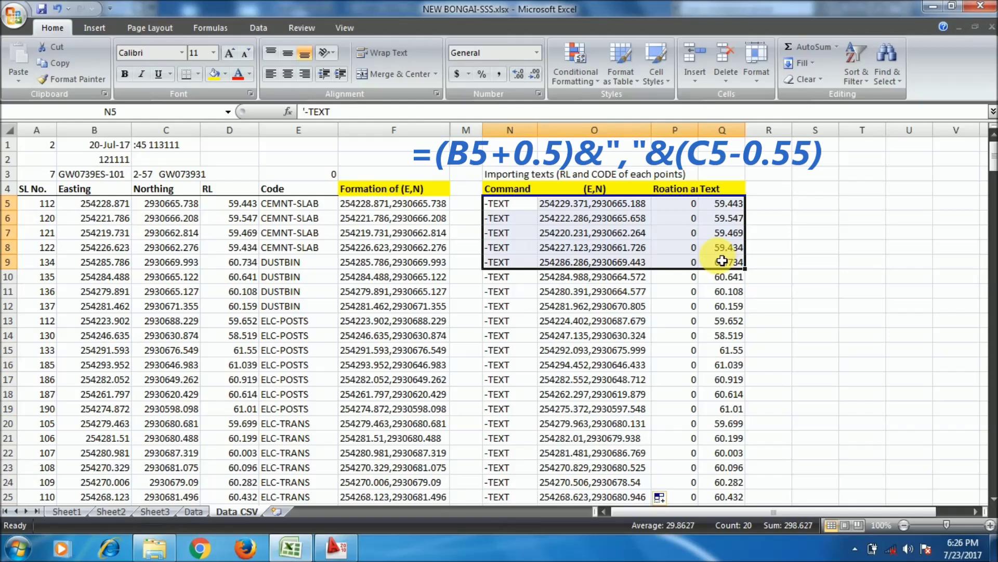
{"action": "key", "text": "ctrl+shift+Down"}
{"action": "right_click", "coordinate": [681, 219]}
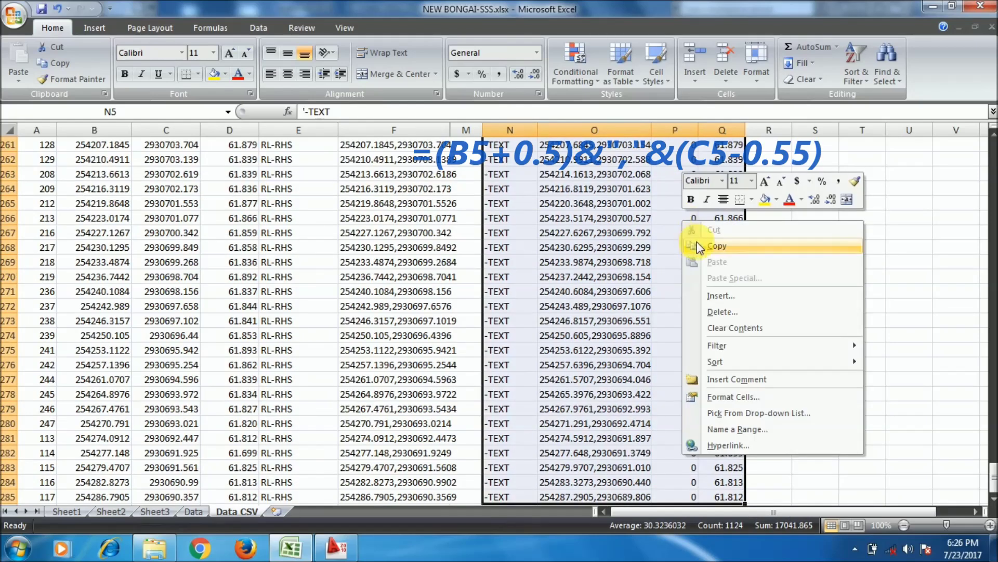
{"action": "left_click", "coordinate": [716, 246]}
{"action": "left_click", "coordinate": [324, 556]}
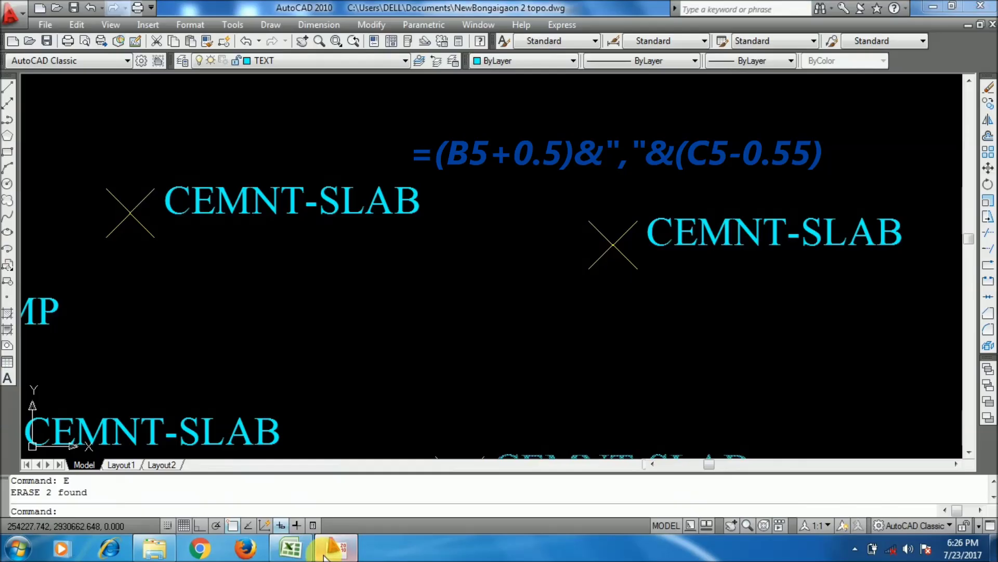
{"action": "scroll", "coordinate": [374, 338], "scroll_direction": "down", "scroll_amount": 6}
{"action": "scroll", "coordinate": [382, 283], "scroll_direction": "up", "scroll_amount": 4}
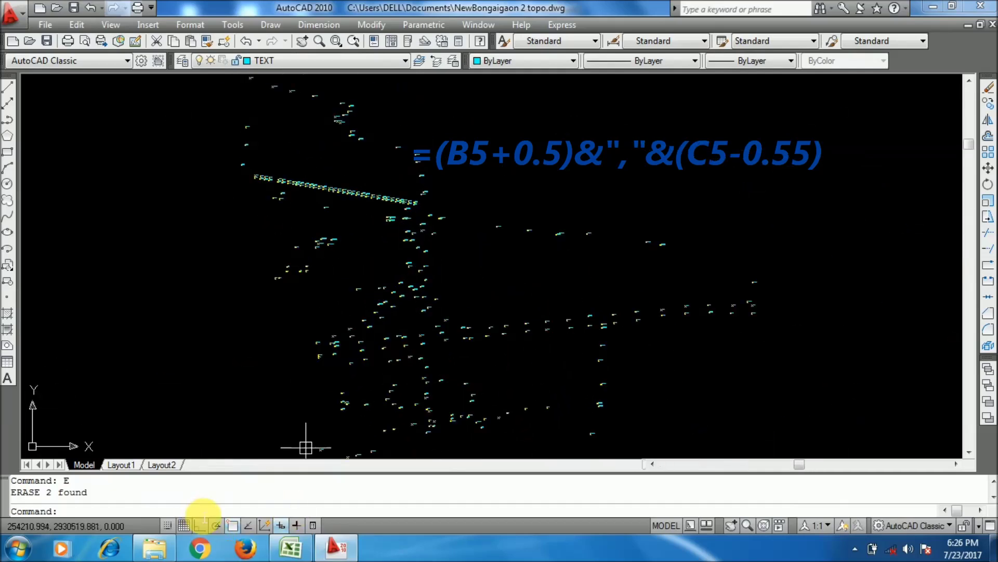
{"action": "right_click", "coordinate": [197, 511]}
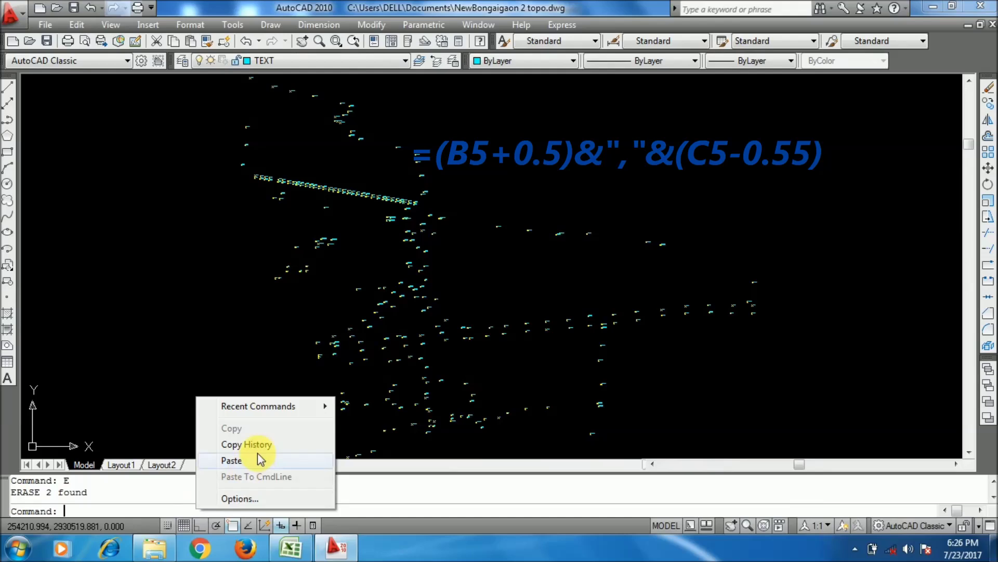
{"action": "left_click", "coordinate": [265, 460]}
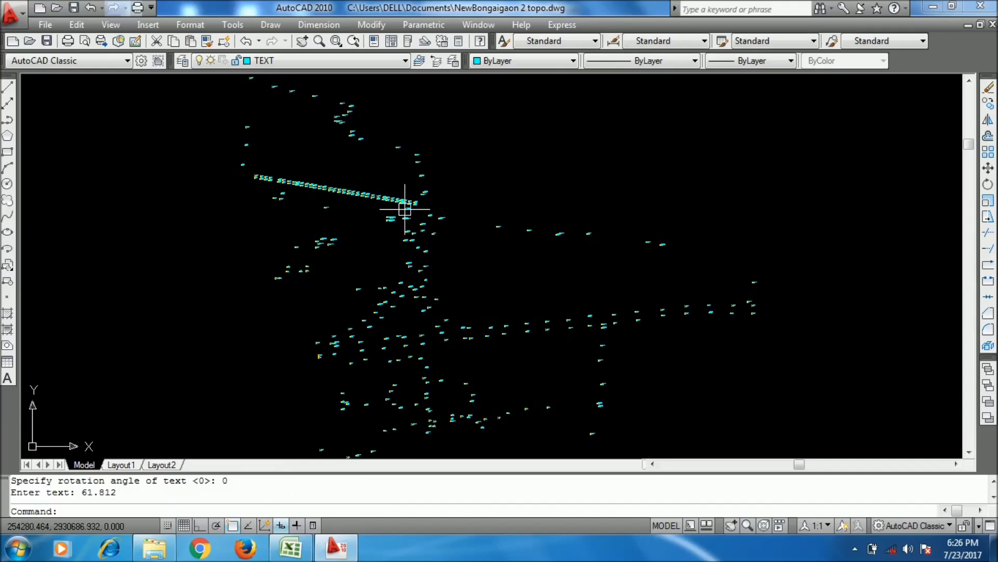
Examine the placement of the imported RL texts below the point codes across the whole survey drawing
{"action": "scroll", "coordinate": [406, 212], "scroll_direction": "up", "scroll_amount": 5}
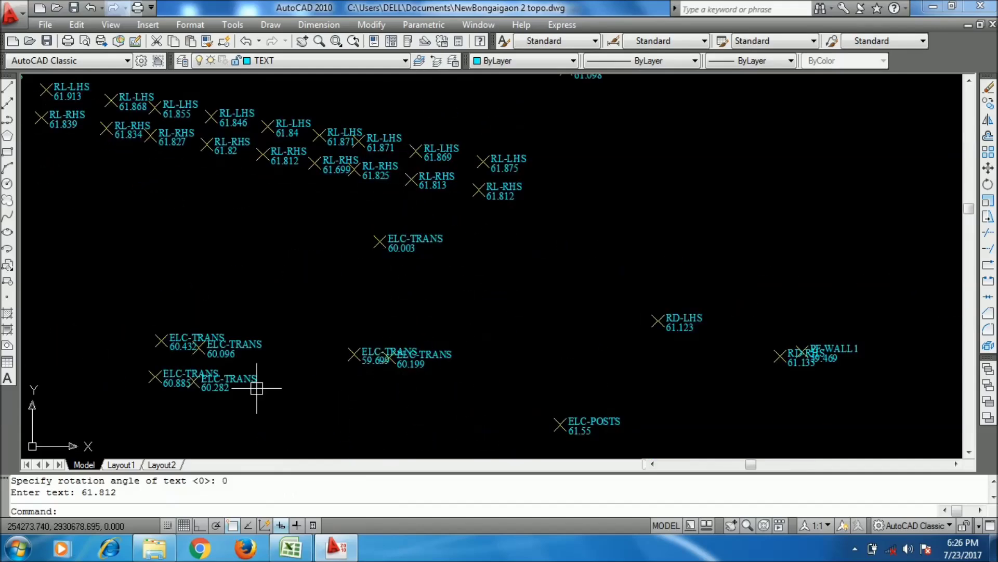
{"action": "middle_click_drag", "start_coordinate": [135, 393], "coordinate": [401, 205]}
{"action": "scroll", "coordinate": [424, 190], "scroll_direction": "down", "scroll_amount": 5}
{"action": "scroll", "coordinate": [323, 241], "scroll_direction": "up", "scroll_amount": 2}
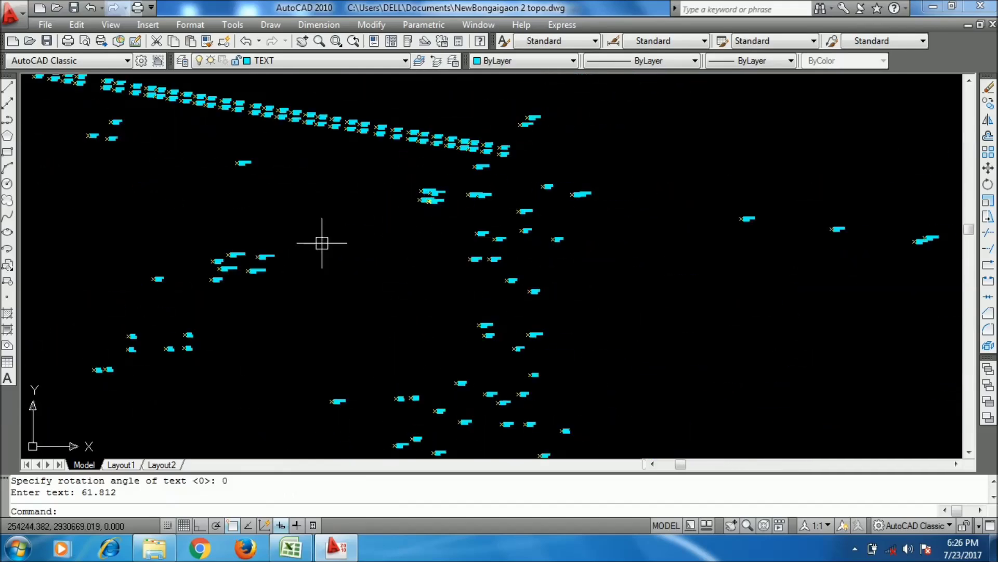
{"action": "scroll", "coordinate": [193, 268], "scroll_direction": "up", "scroll_amount": 4}
{"action": "scroll", "coordinate": [346, 279], "scroll_direction": "up", "scroll_amount": 3}
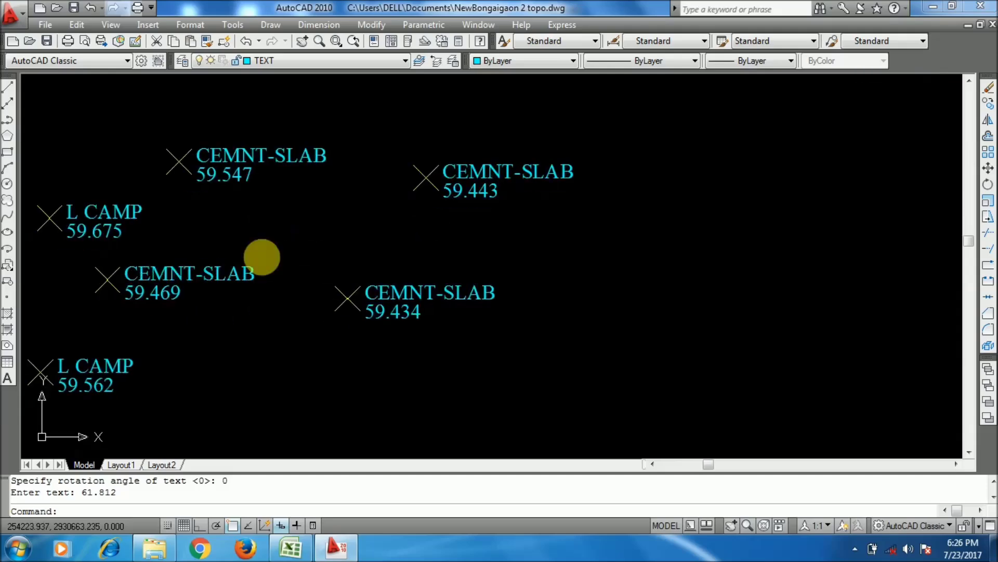
{"action": "scroll", "coordinate": [312, 234], "scroll_direction": "up", "scroll_amount": 2}
{"action": "scroll", "coordinate": [196, 335], "scroll_direction": "up", "scroll_amount": 3}
{"action": "scroll", "coordinate": [334, 289], "scroll_direction": "up", "scroll_amount": 1}
{"action": "scroll", "coordinate": [334, 290], "scroll_direction": "down", "scroll_amount": 8}
{"action": "scroll", "coordinate": [486, 356], "scroll_direction": "down", "scroll_amount": 3}
{"action": "middle_click_drag", "start_coordinate": [486, 357], "coordinate": [497, 307]}
{"action": "scroll", "coordinate": [586, 363], "scroll_direction": "up", "scroll_amount": 1}
{"action": "scroll", "coordinate": [423, 367], "scroll_direction": "up", "scroll_amount": 3}
{"action": "scroll", "coordinate": [477, 358], "scroll_direction": "up", "scroll_amount": 3}
{"action": "scroll", "coordinate": [584, 261], "scroll_direction": "up", "scroll_amount": 2}
{"action": "middle_click_drag", "start_coordinate": [586, 258], "coordinate": [586, 234]}
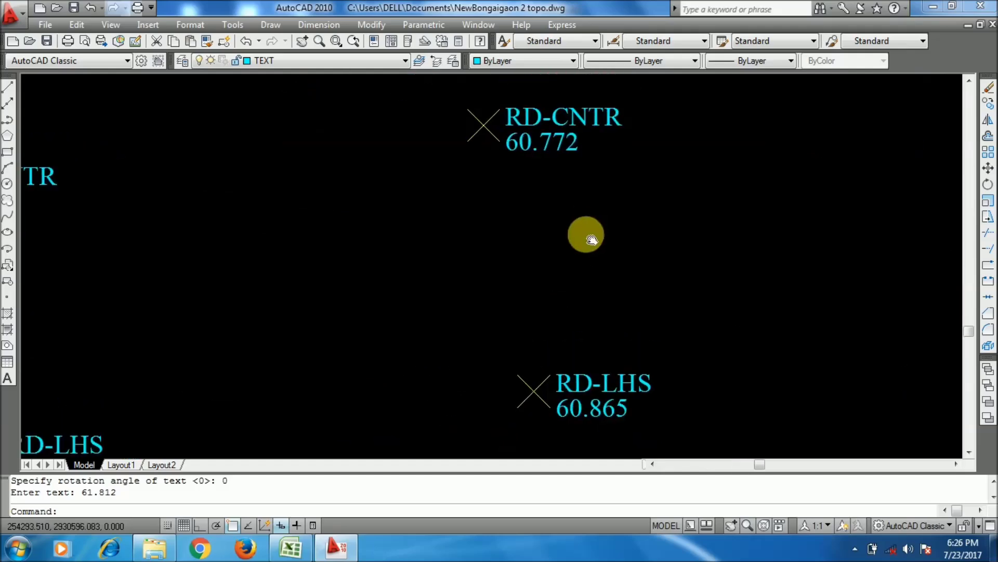
{"action": "scroll", "coordinate": [583, 236], "scroll_direction": "down", "scroll_amount": 5}
{"action": "scroll", "coordinate": [630, 156], "scroll_direction": "down", "scroll_amount": 2}
{"action": "mouse_move", "coordinate": [631, 156]}
{"action": "middle_mouse_down"}
{"action": "mouse_move", "coordinate": [555, 301]}
{"action": "mouse_move", "coordinate": [576, 183]}
{"action": "mouse_move", "coordinate": [522, 293]}
{"action": "middle_mouse_up"}
{"action": "scroll", "coordinate": [491, 180], "scroll_direction": "up", "scroll_amount": 5}
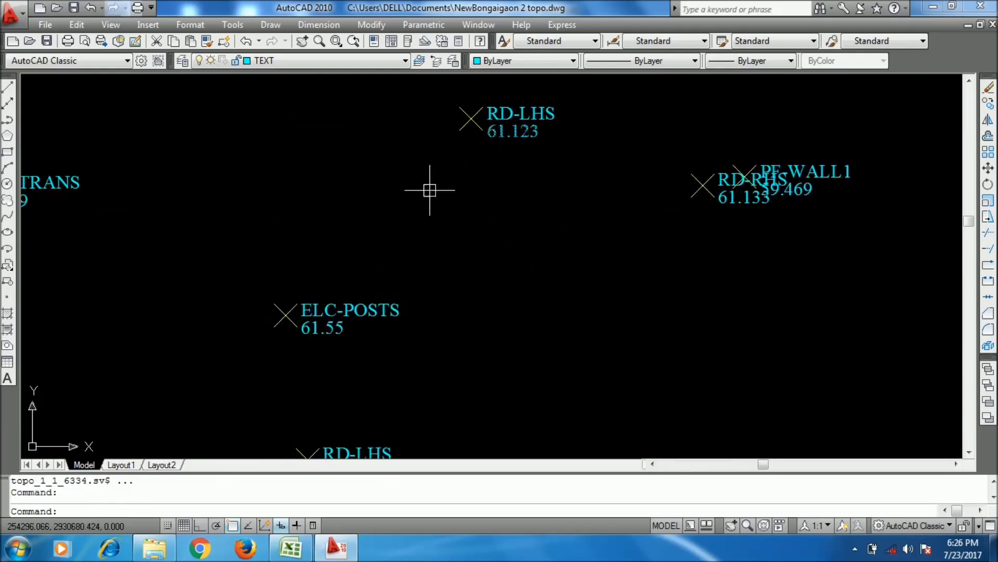
{"action": "scroll", "coordinate": [510, 216], "scroll_direction": "down", "scroll_amount": 5}
{"action": "scroll", "coordinate": [552, 212], "scroll_direction": "up", "scroll_amount": 7}
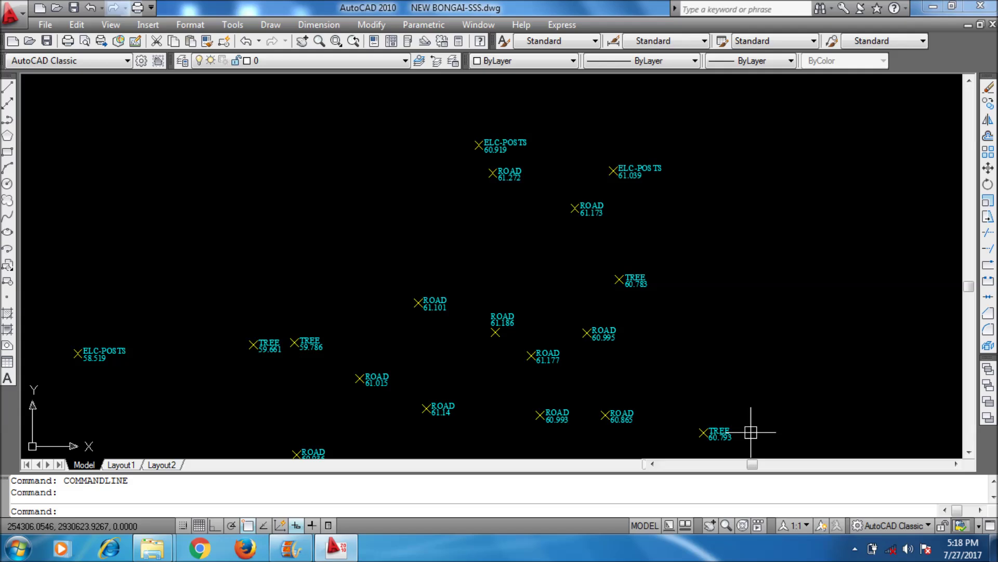
{"action": "left_click", "coordinate": [751, 432]}
{"action": "left_click", "coordinate": [745, 432]}
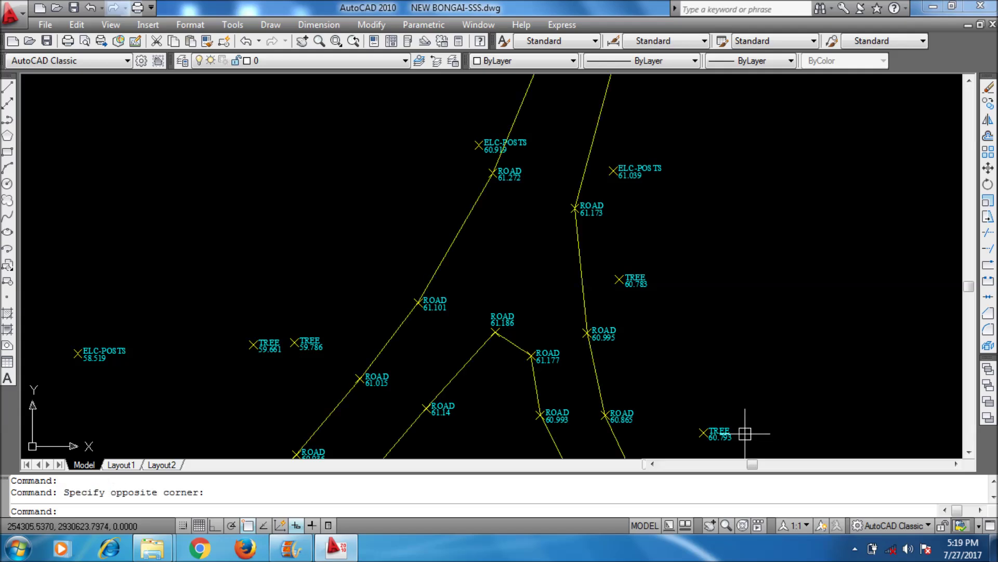